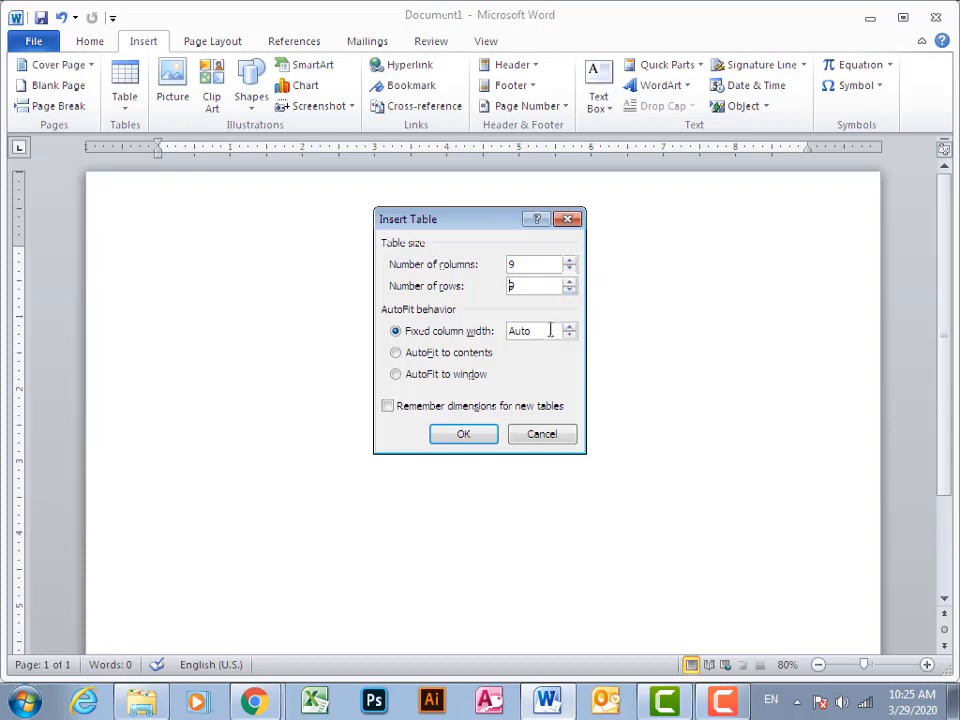
# Insert a table with 9 columns and 9 rows, and give its first row a 0.5" height with centred cell alignment
pyautogui.click(479, 431)
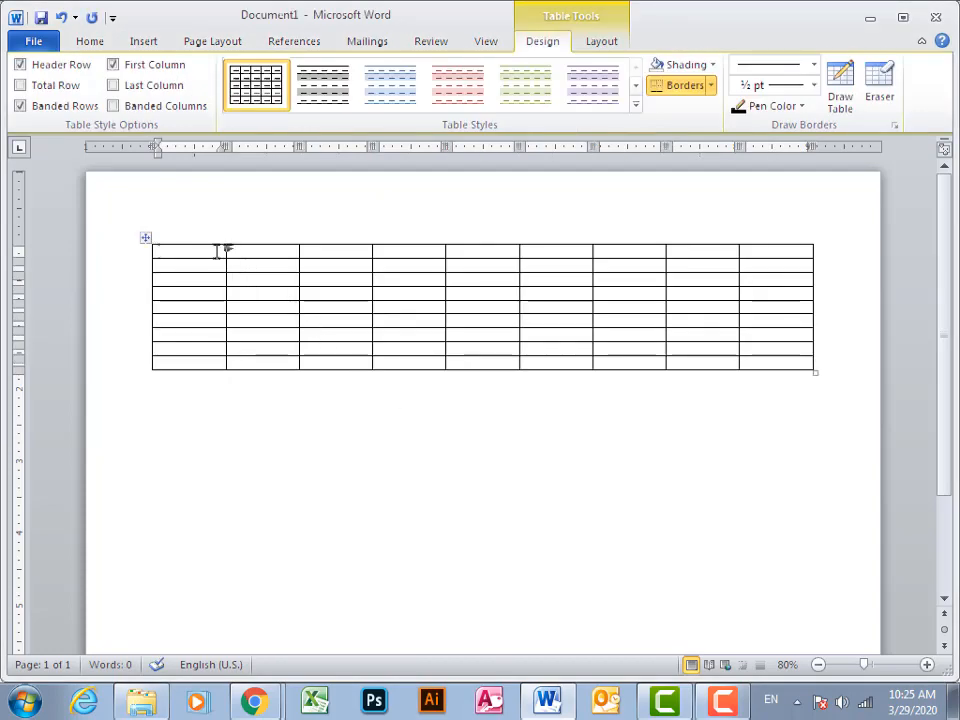
pyautogui.moveTo(216, 250); pyautogui.dragTo(746, 245)
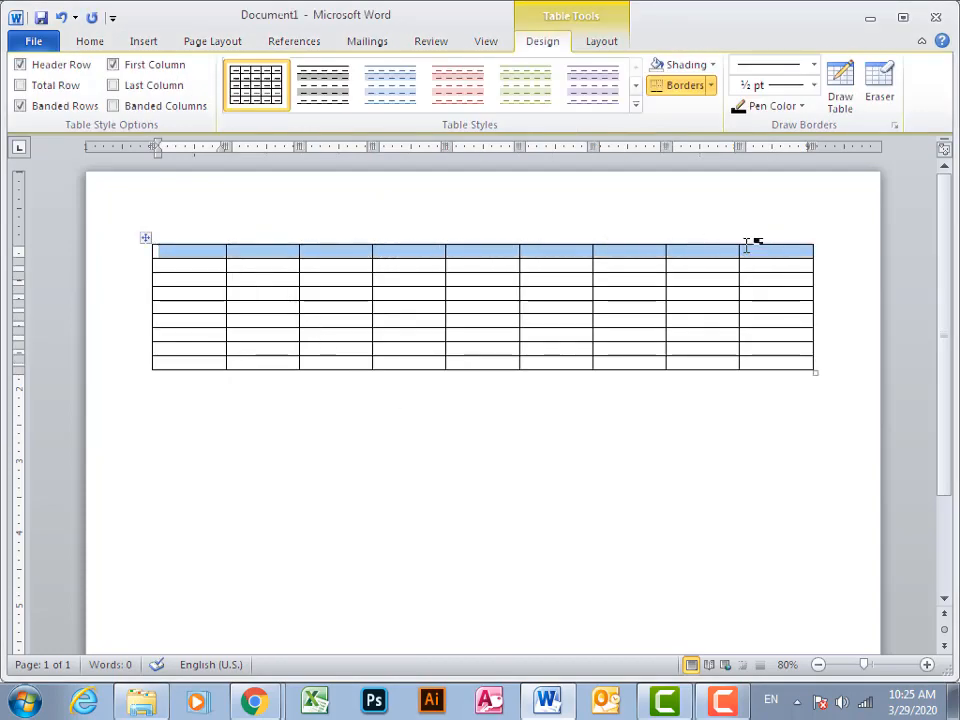
pyautogui.click(622, 44)
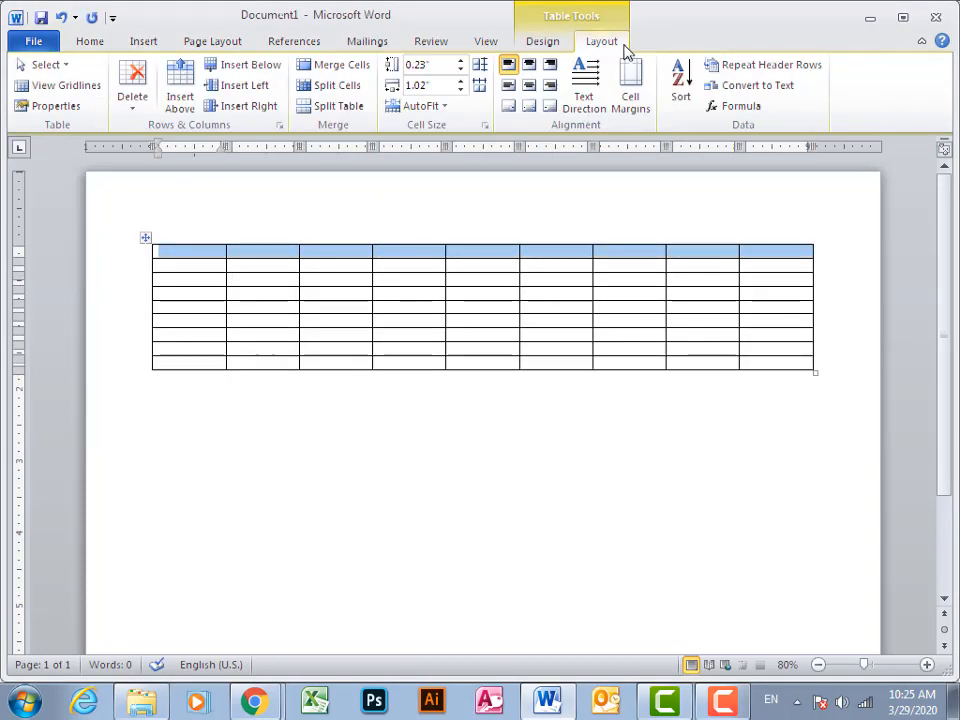
pyautogui.click(462, 61)
pyautogui.click(462, 61)
pyautogui.click(462, 61)
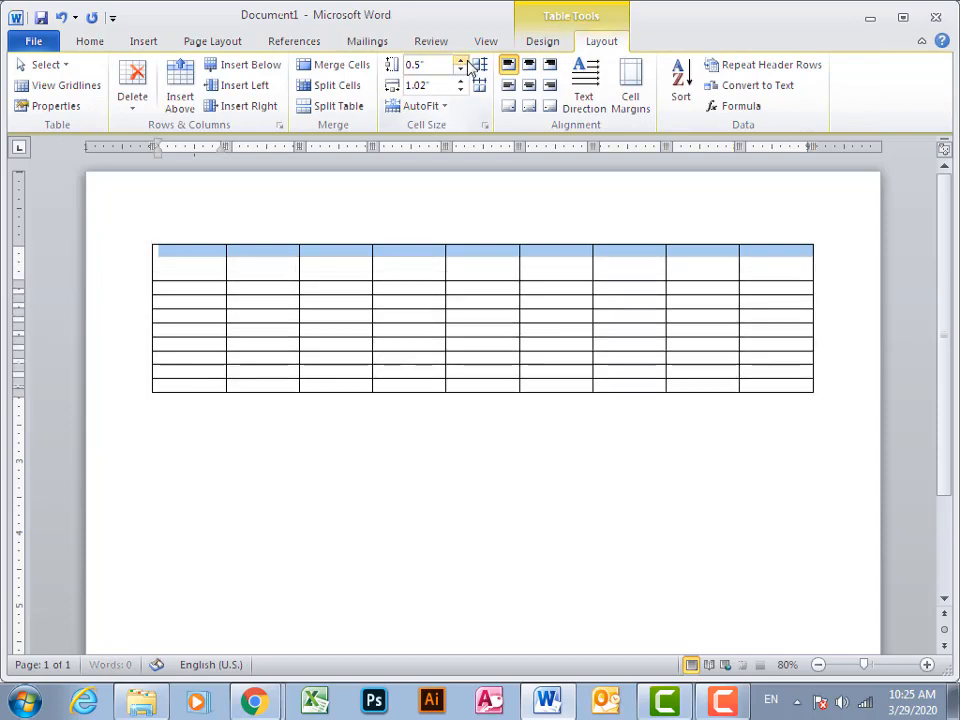
pyautogui.click(528, 85)
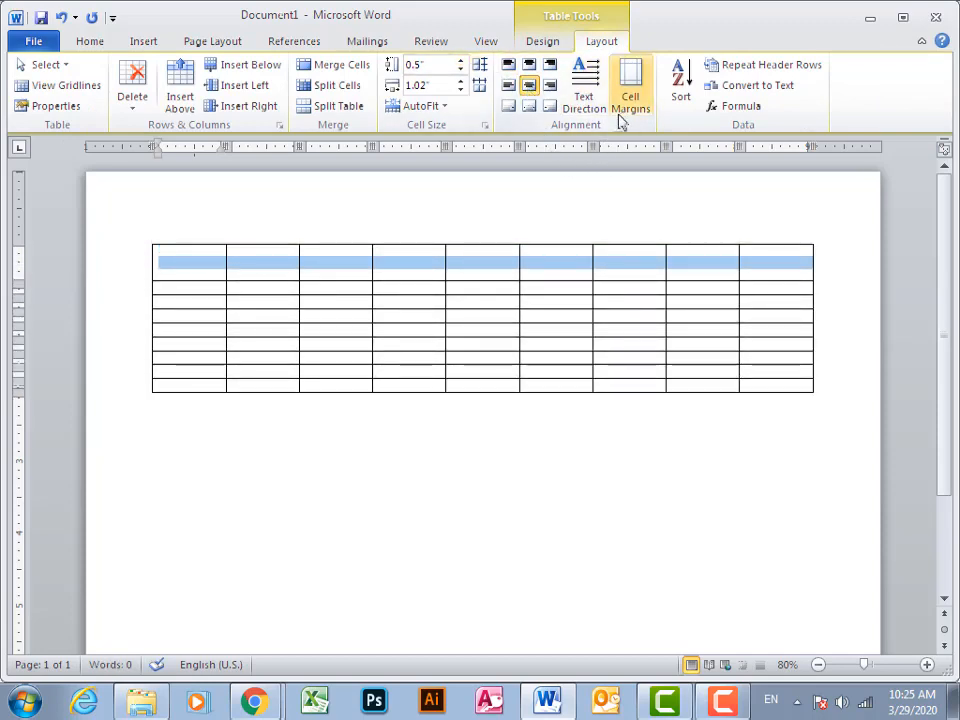
# Erase the vertical borders between the second and last cells of the first row to form one wide cell
pyautogui.click(562, 45)
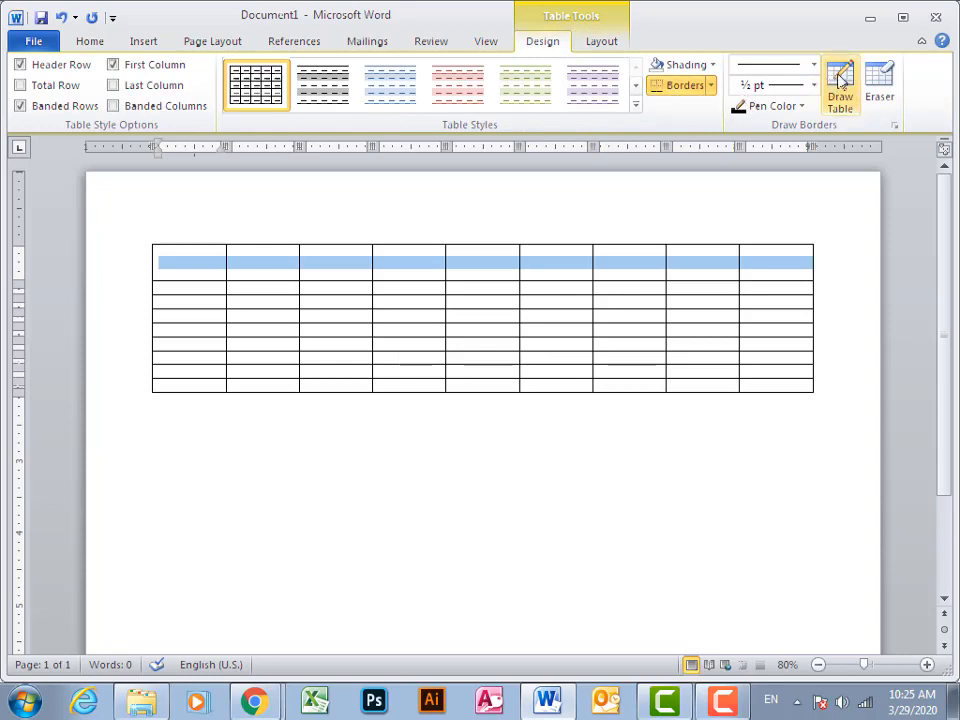
pyautogui.click(878, 88)
pyautogui.click(671, 256)
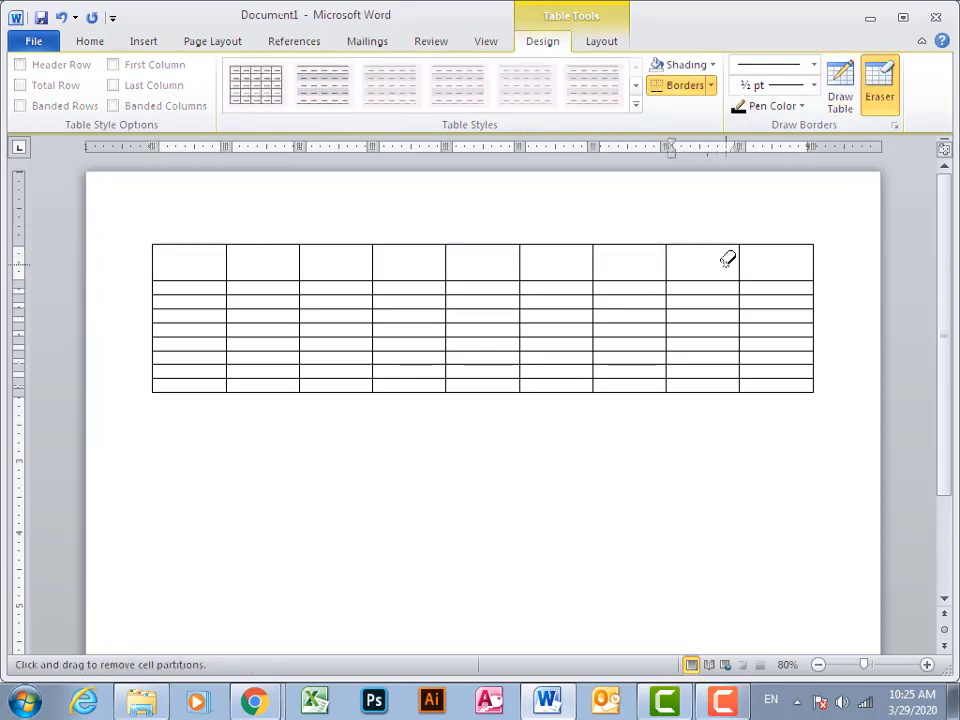
pyautogui.click(668, 258)
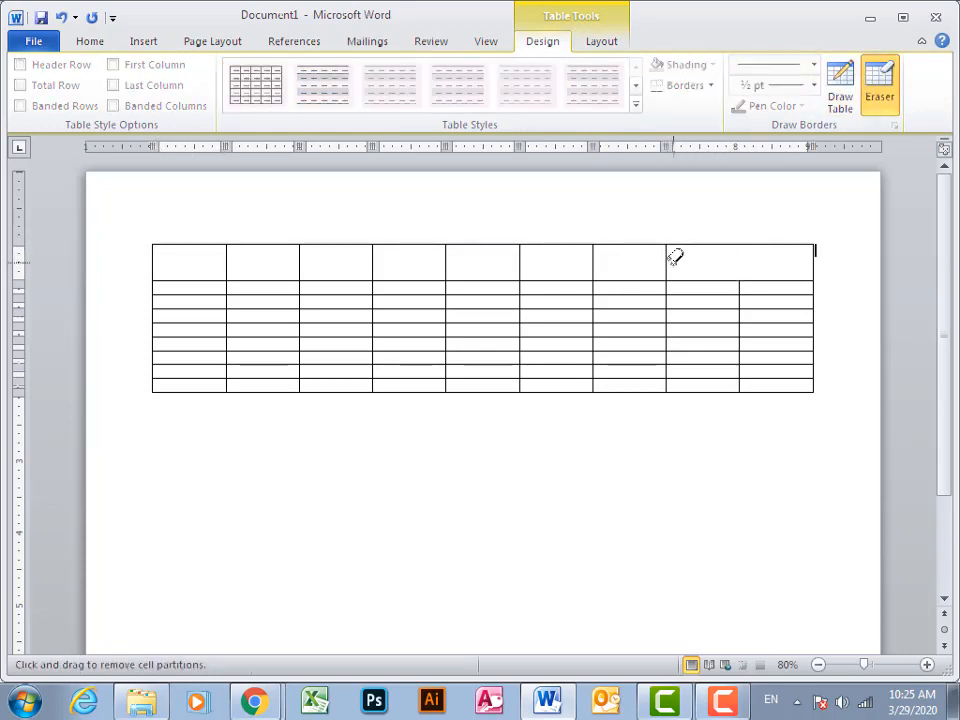
pyautogui.click(597, 258)
pyautogui.click(521, 258)
pyautogui.click(447, 258)
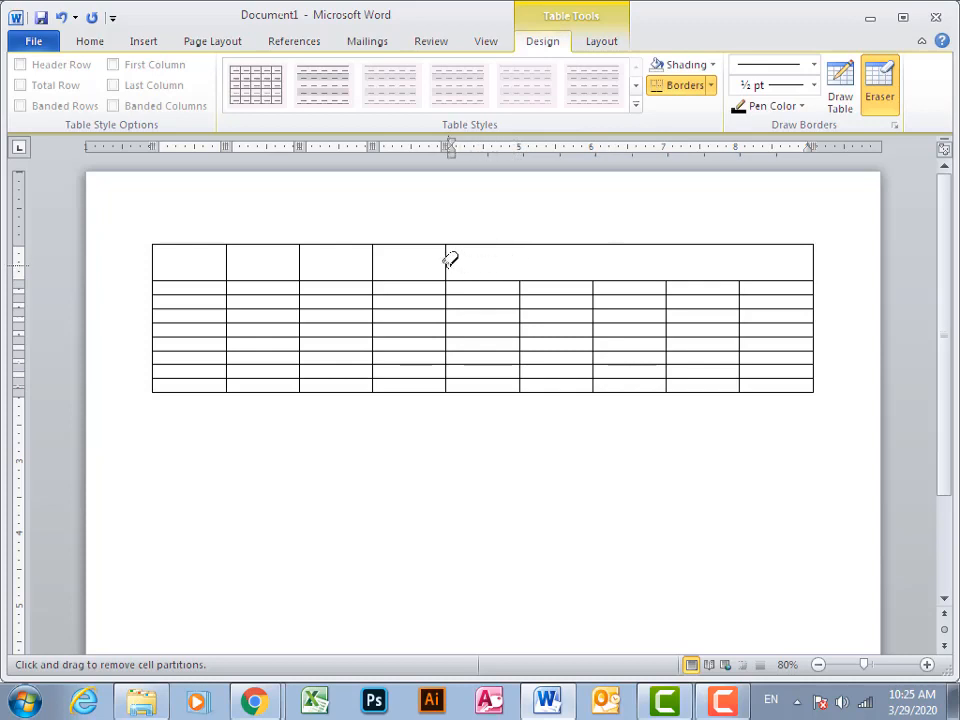
pyautogui.click(371, 256)
pyautogui.click(300, 258)
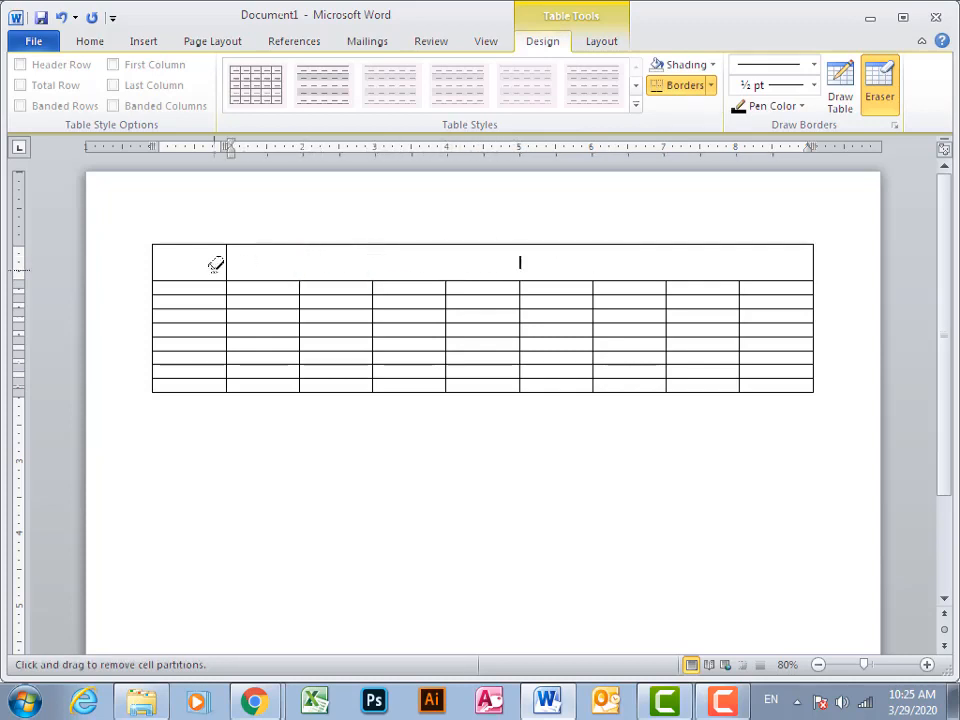
pyautogui.click(228, 262)
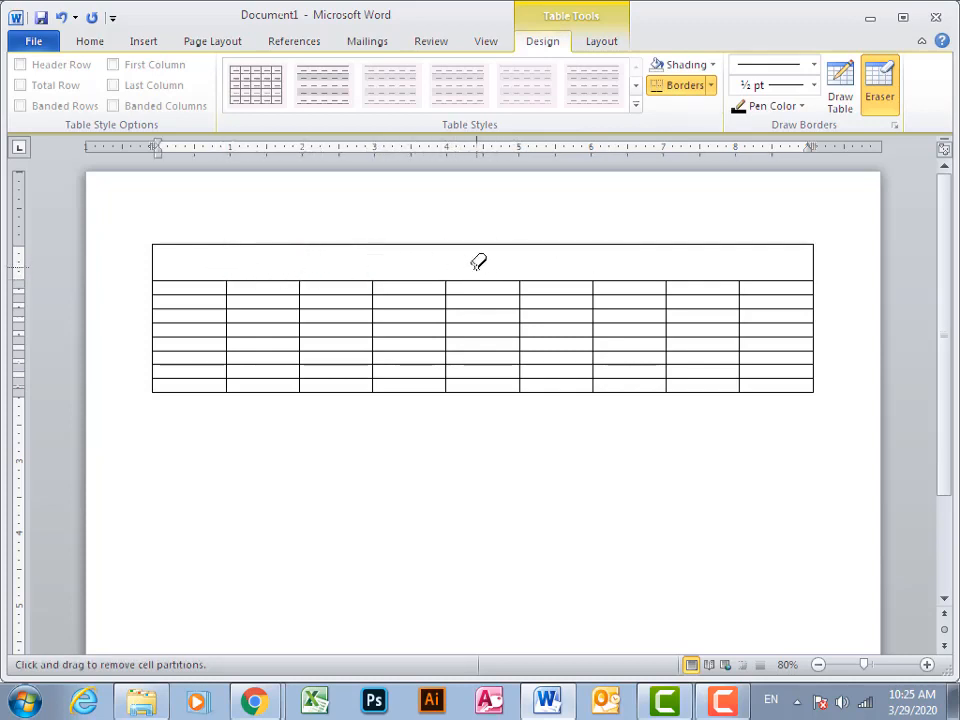
pyautogui.press('Escape')
pyautogui.hotkey('ctrl', 'z')
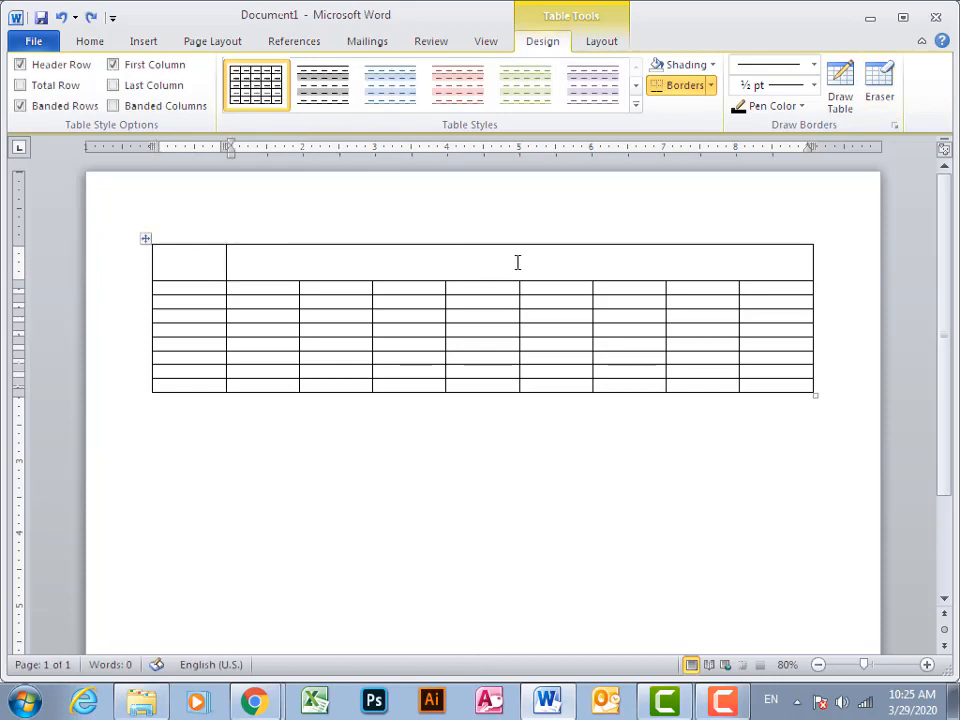
# Enter "Periods" in the wide merged header cell and set its font size to 28
pyautogui.write('Periods')
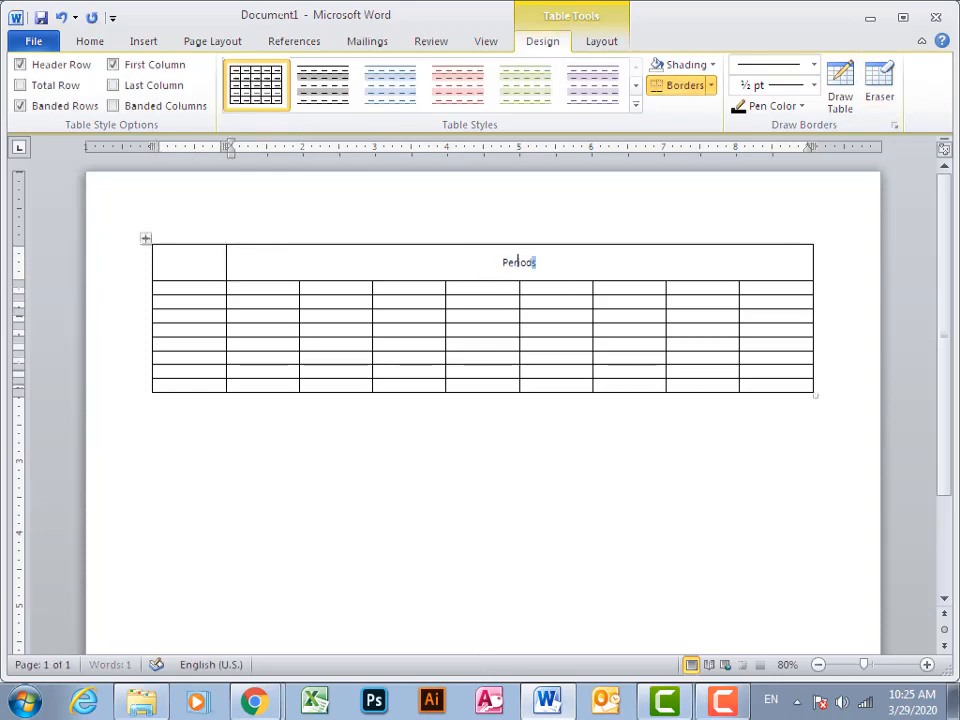
pyautogui.moveTo(531, 261); pyautogui.dragTo(518, 261)
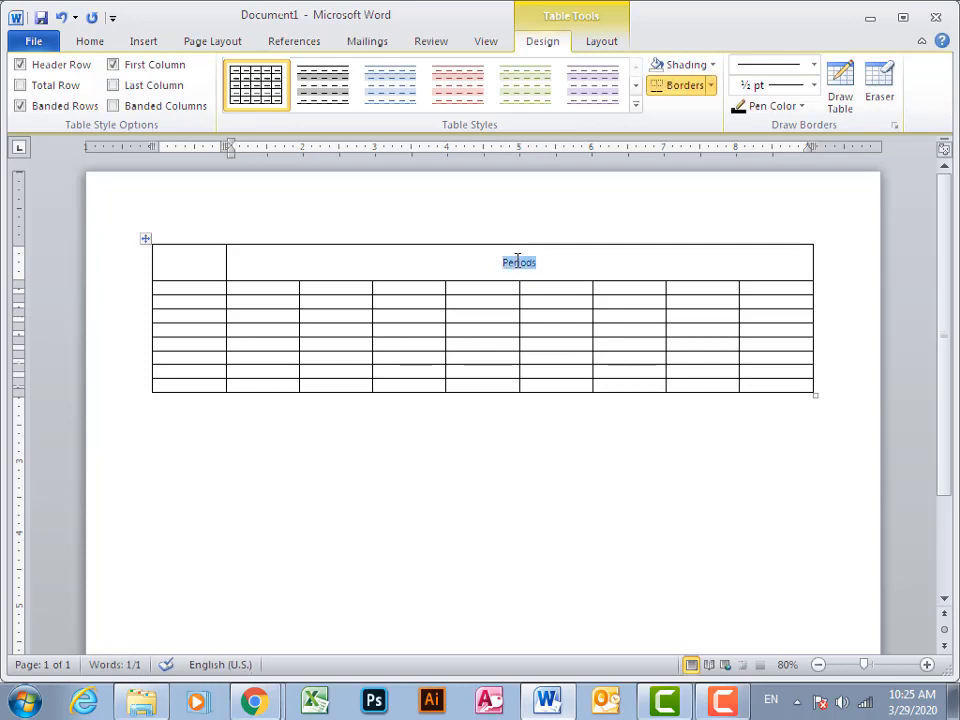
pyautogui.click(90, 43)
pyautogui.click(209, 73)
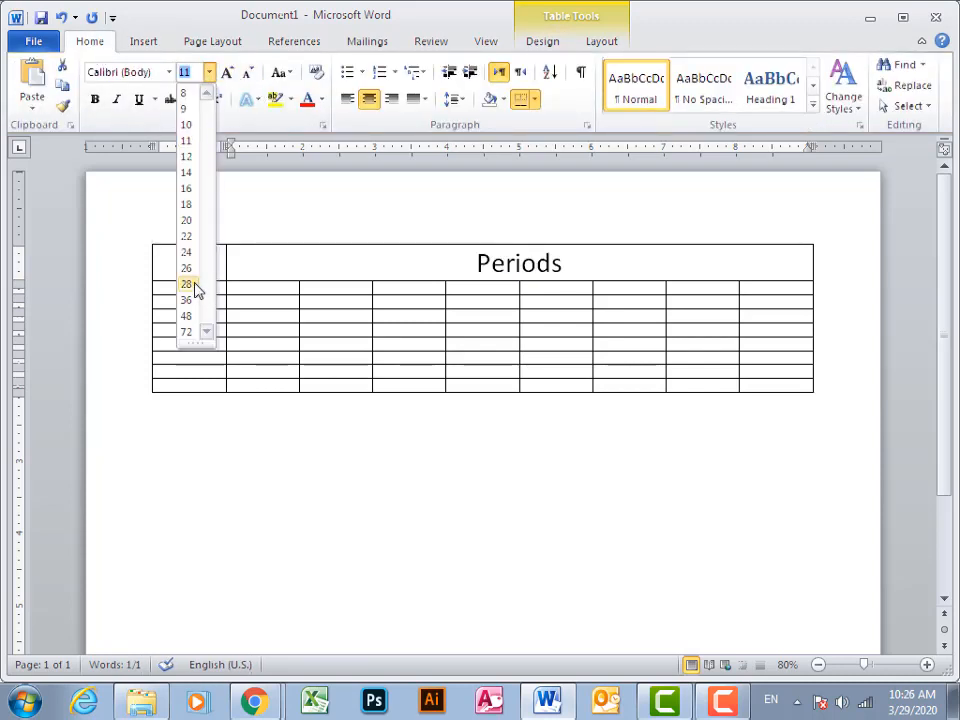
pyautogui.click(195, 288)
# Enter "Days" in the first header cell and set its font size to 28
pyautogui.click(184, 264)
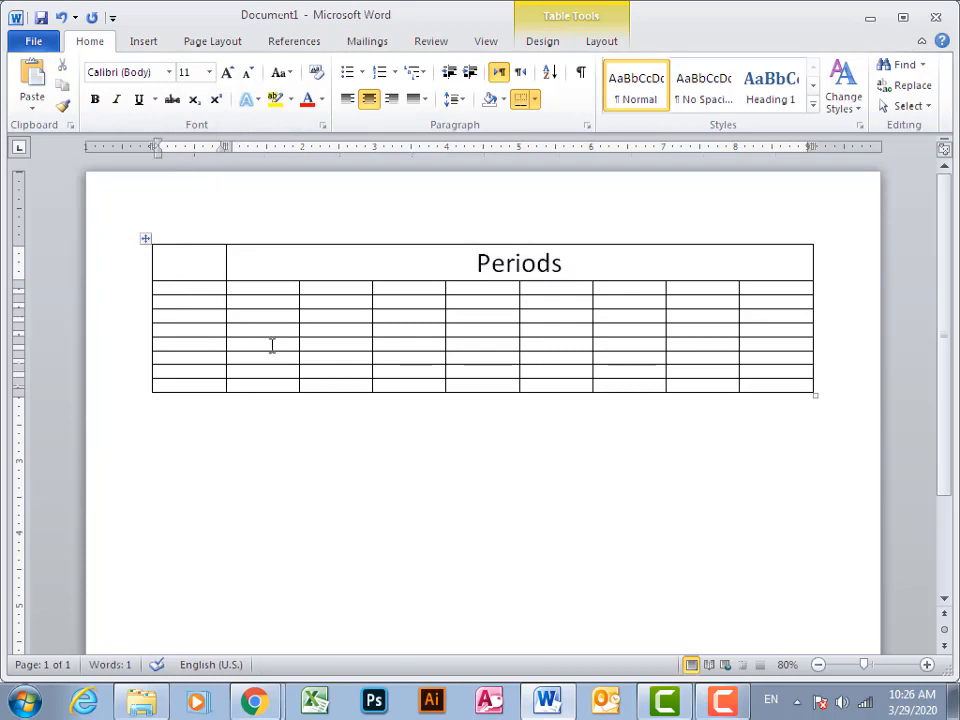
pyautogui.write('Days')
pyautogui.doubleClick(189, 262)
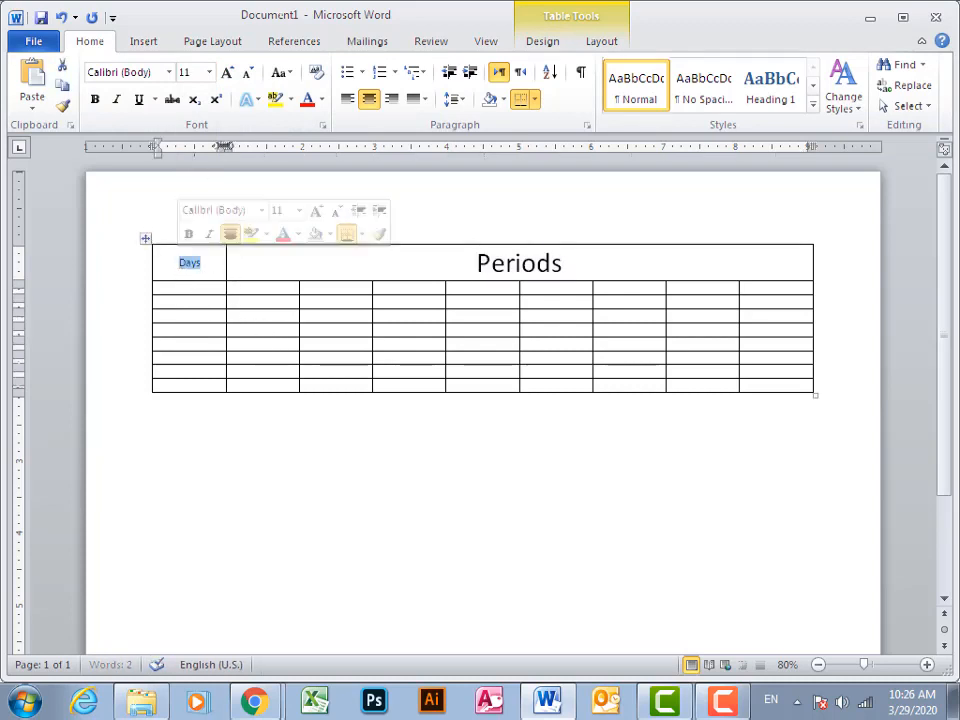
pyautogui.click(209, 73)
pyautogui.click(186, 284)
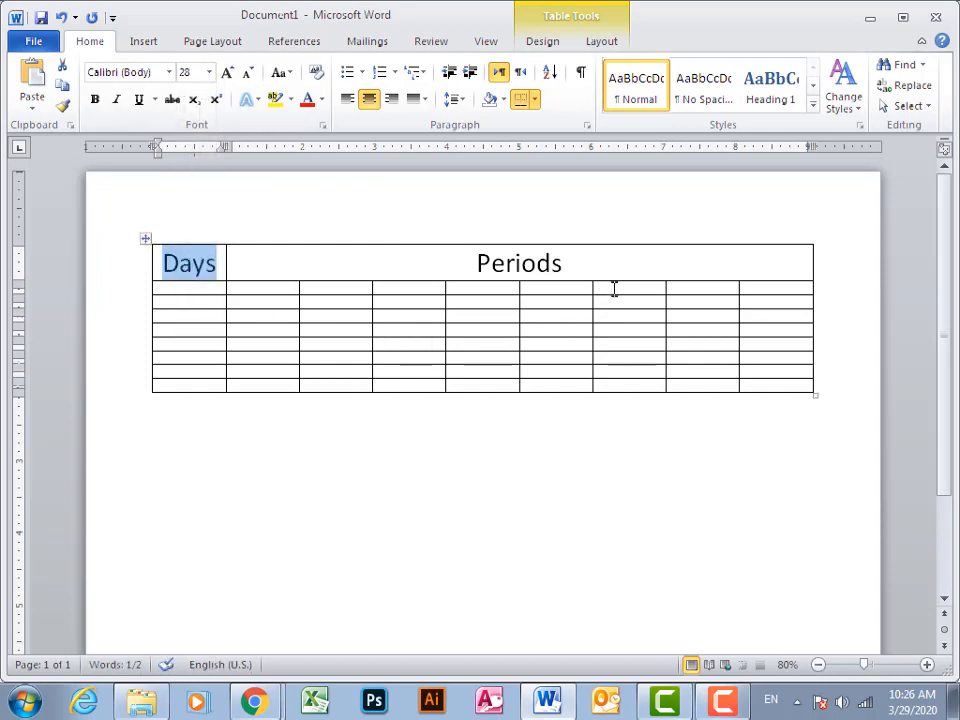
pyautogui.moveTo(766, 286); pyautogui.dragTo(220, 288)
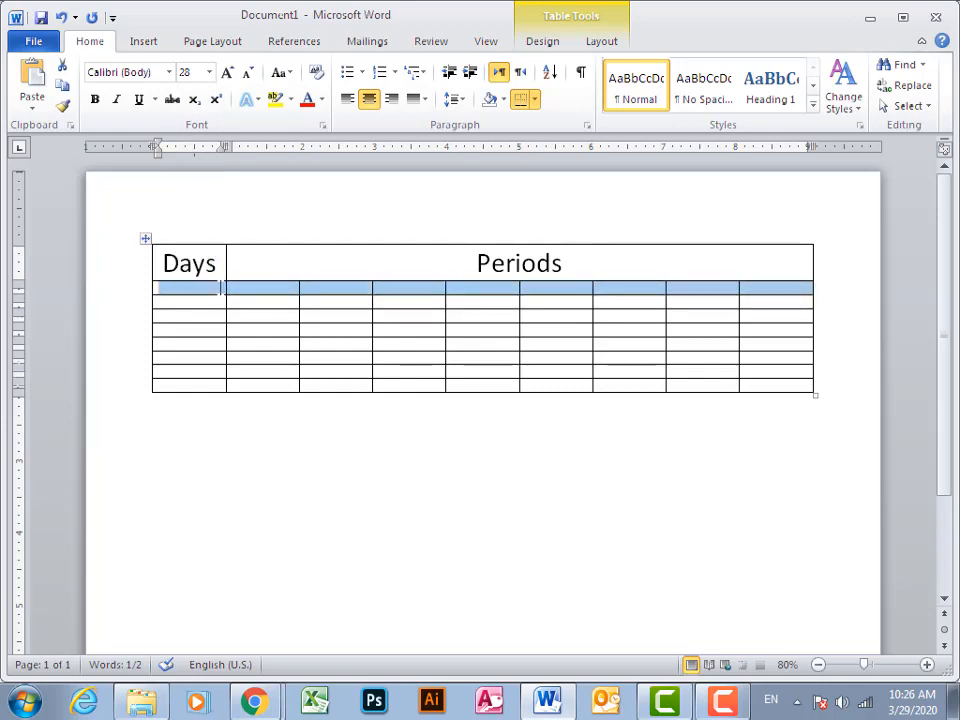
pyautogui.click(601, 42)
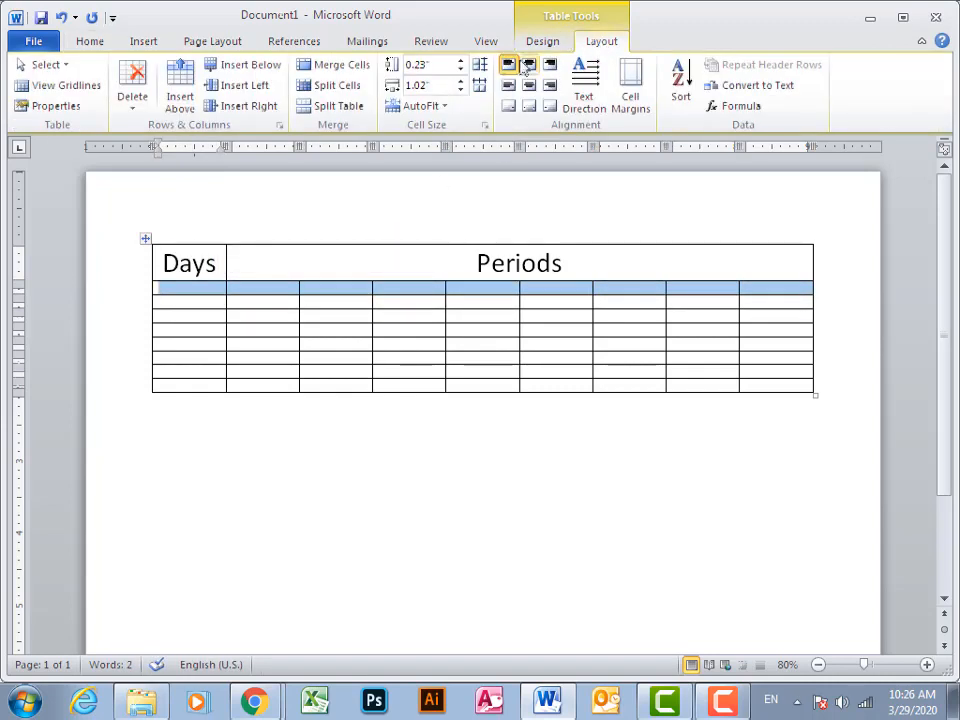
pyautogui.click(461, 60)
pyautogui.click(461, 60)
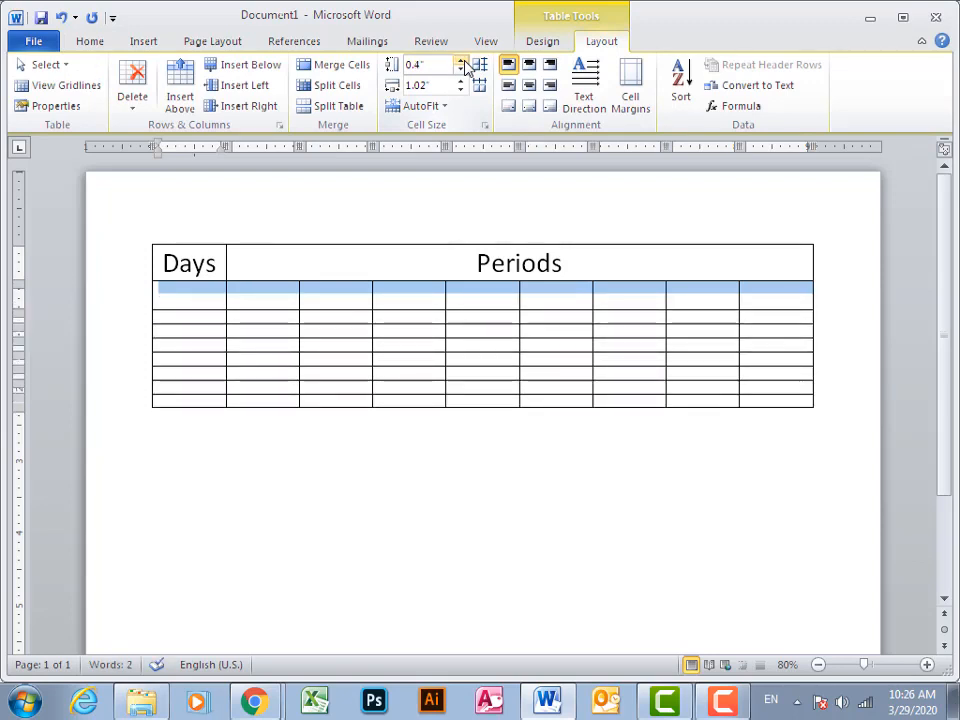
pyautogui.hotkey('ctrl', 'z')
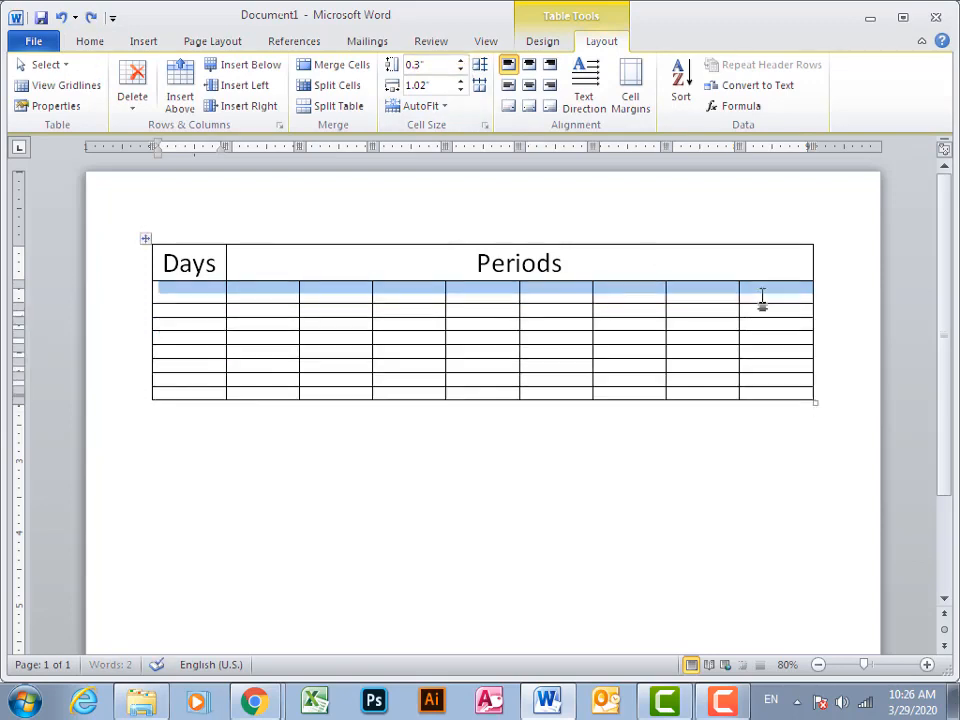
pyautogui.hotkey('ctrl', 'z')
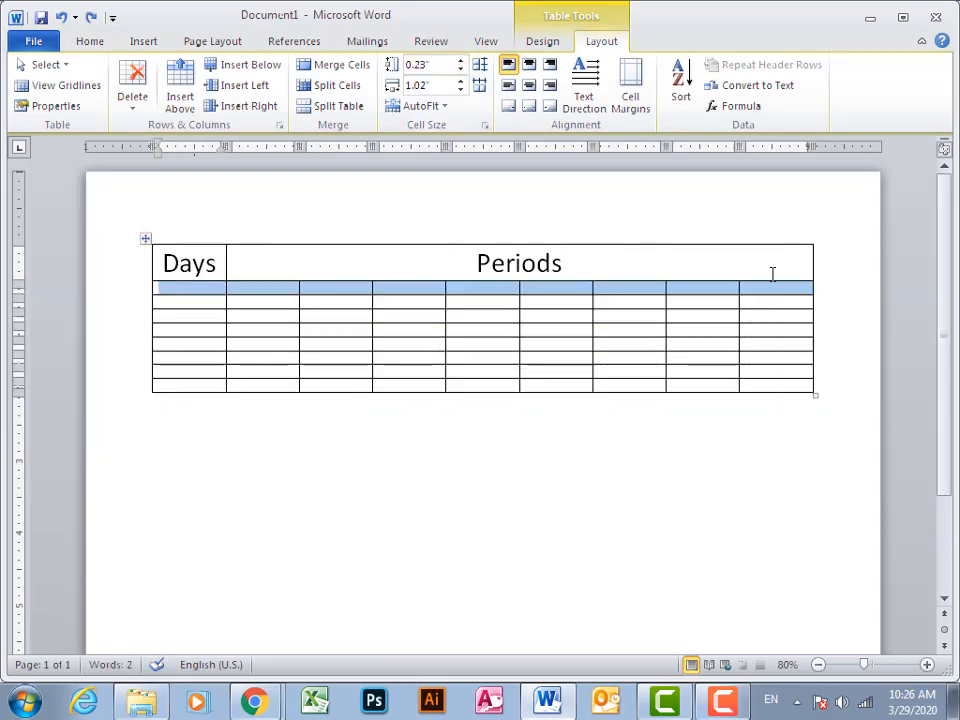
# Set all eight rows below the header row to a height of 0.4" with centred cell alignment
pyautogui.hotkey('shift', 'Down')
pyautogui.hotkey('shift', 'Down')
pyautogui.hotkey('shift', 'Down')
pyautogui.hotkey('shift', 'Down')
pyautogui.hotkey('shift', 'Down')
pyautogui.hotkey('shift', 'Down')
pyautogui.hotkey('shift', 'Down')
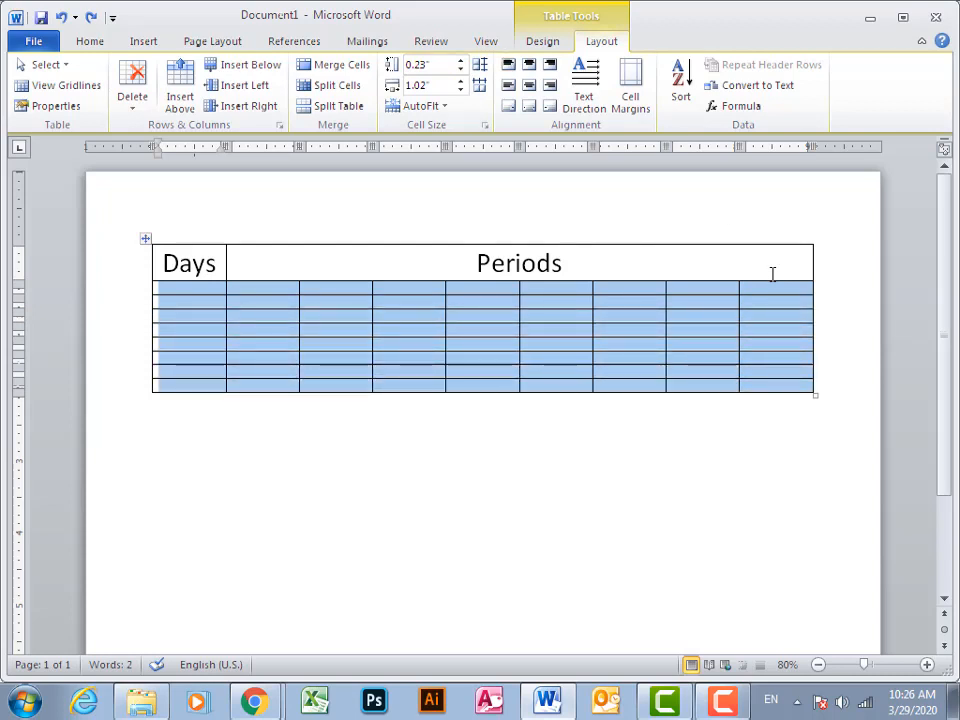
pyautogui.click(461, 61)
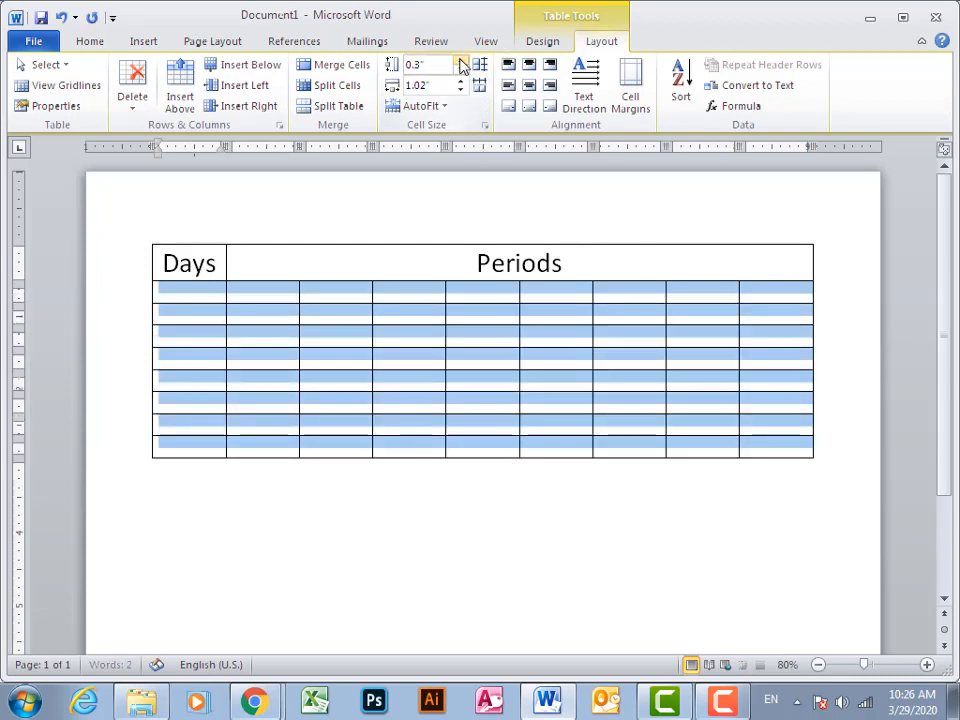
pyautogui.click(461, 61)
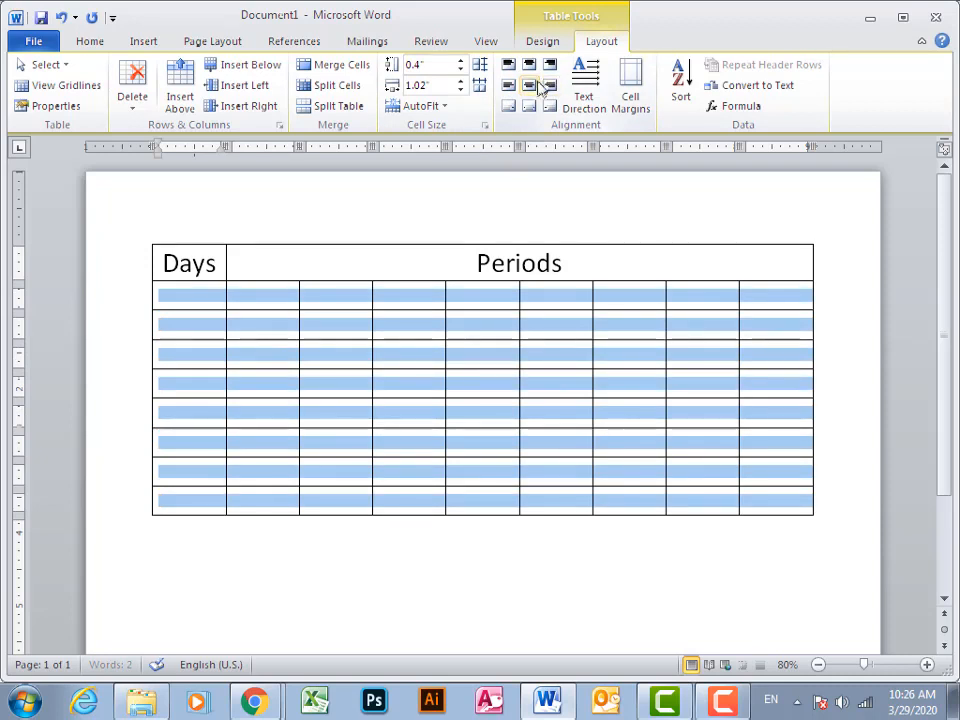
# Erase the border beneath the "Days" cell to merge it with the empty cell below
pyautogui.click(197, 296)
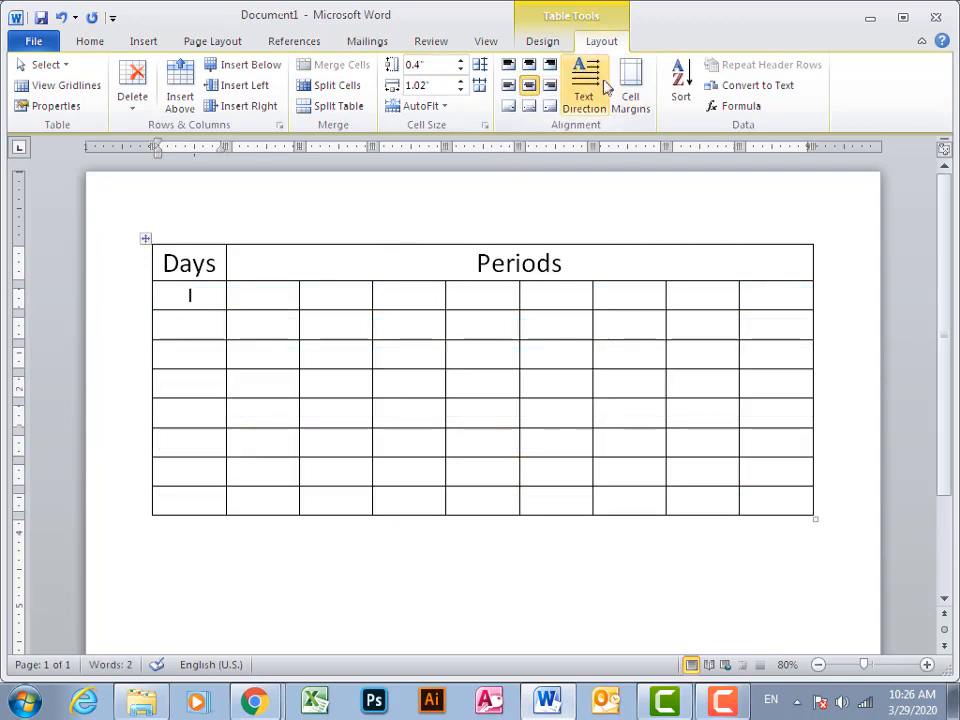
pyautogui.click(558, 45)
pyautogui.click(879, 80)
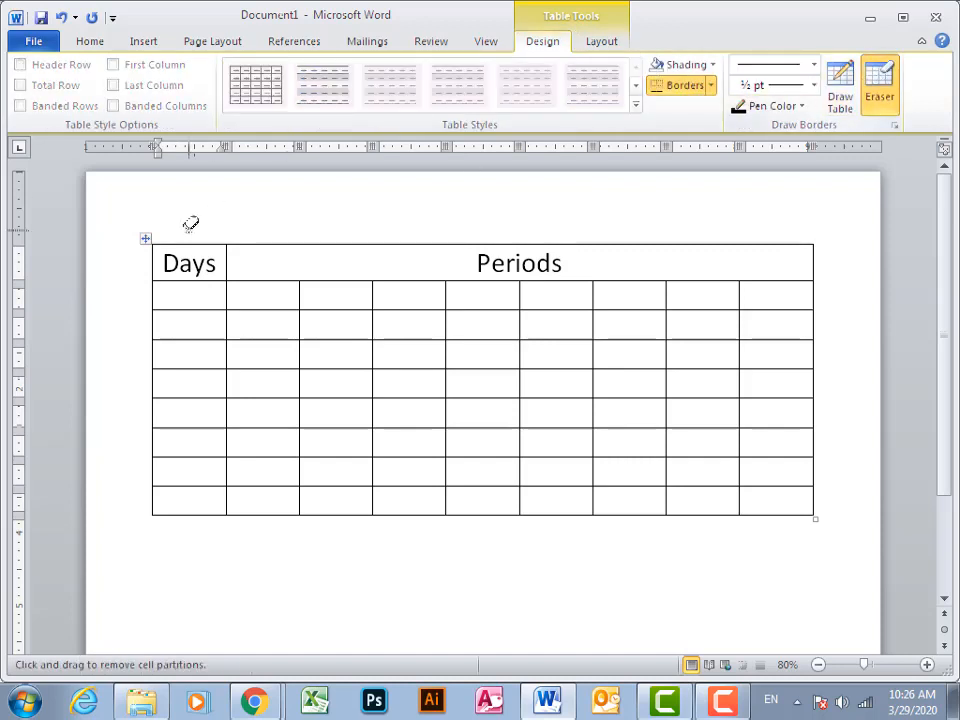
pyautogui.click(167, 281)
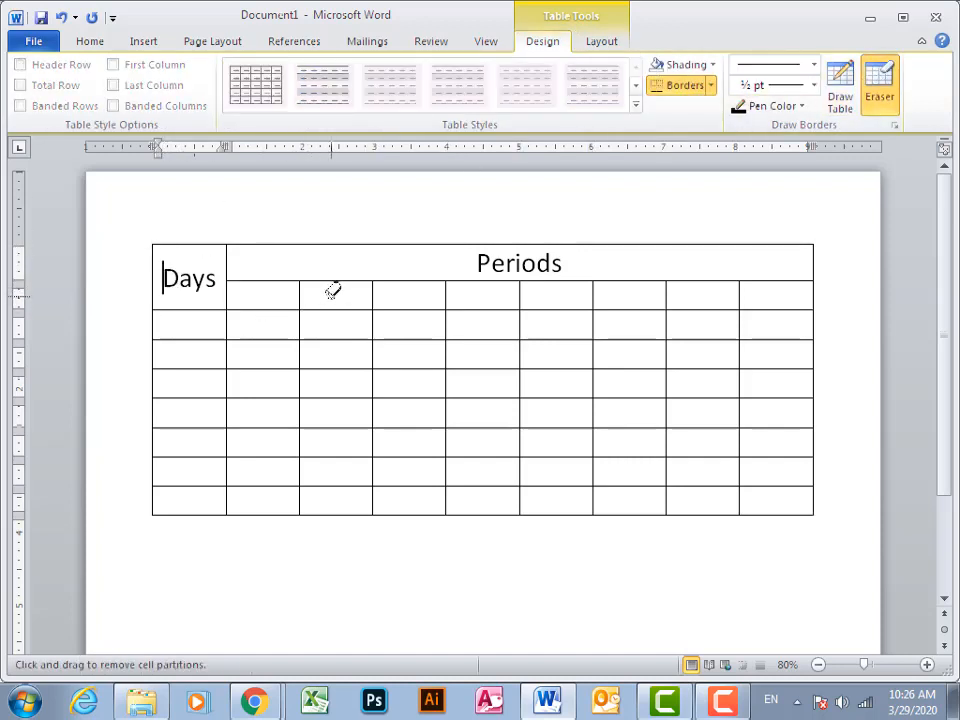
# Enter "Monday" and "Tuesday" in the first two cells below "Days"
pyautogui.click(602, 41)
pyautogui.click(195, 324)
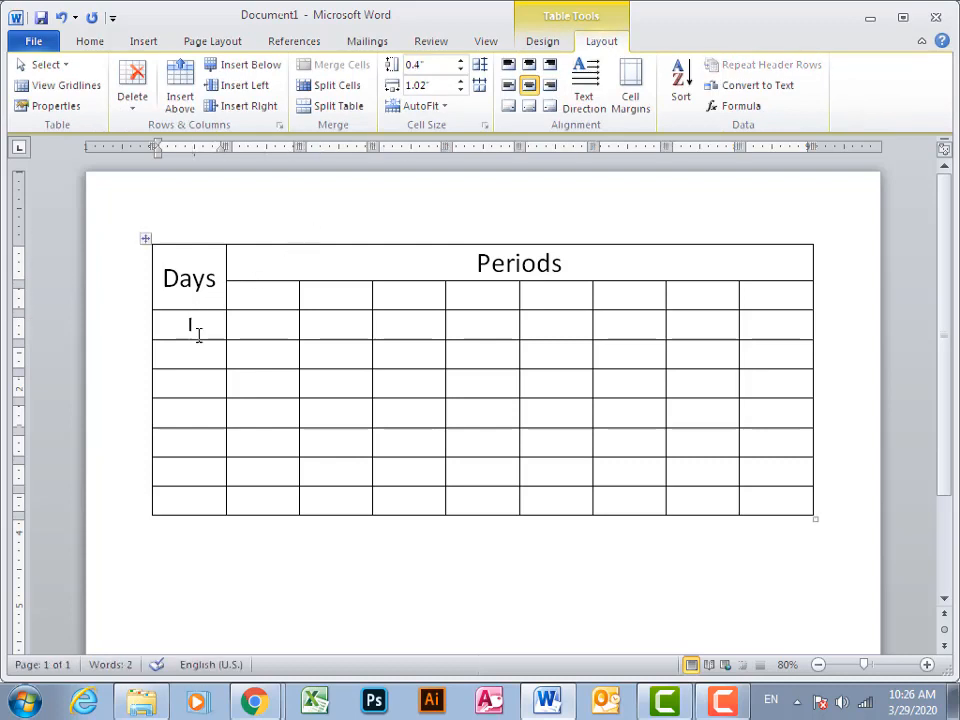
pyautogui.write('Monday')
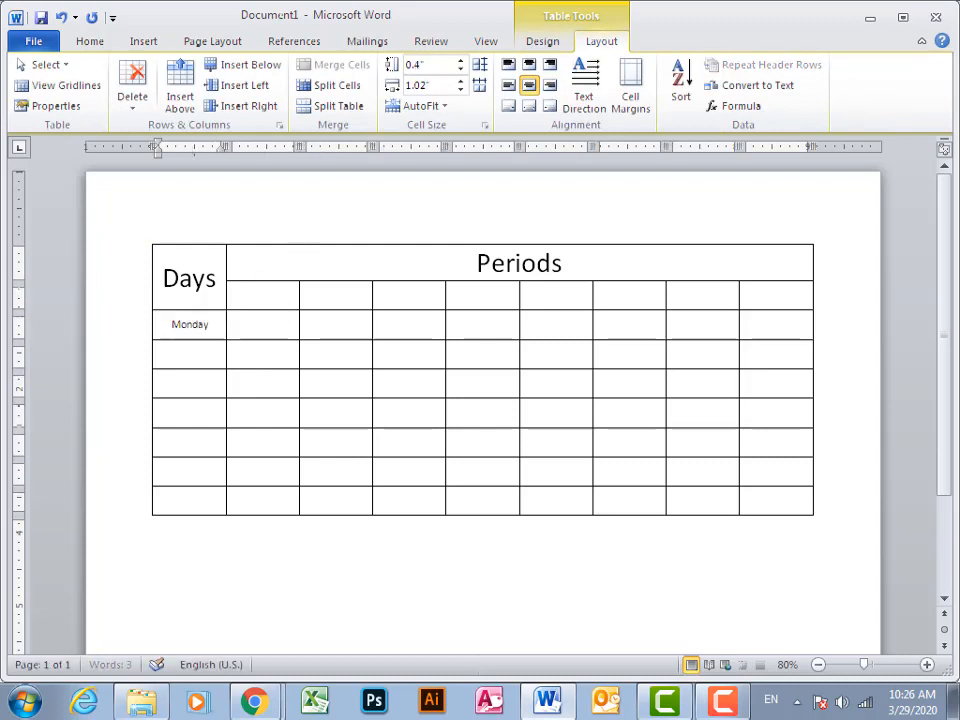
pyautogui.press('Down')
pyautogui.write('Tues')
pyautogui.press('Return')
pyautogui.press('Down')
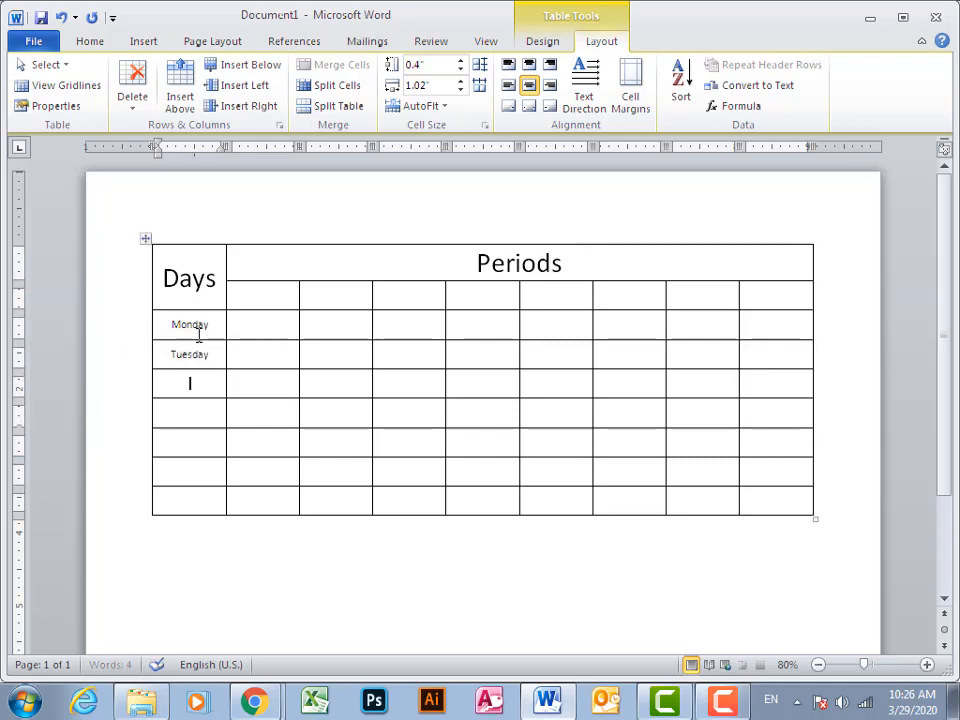
# Enter "Wednesday" and "Thursday" in the next two cells of the "Days" column
pyautogui.write('Wedn')
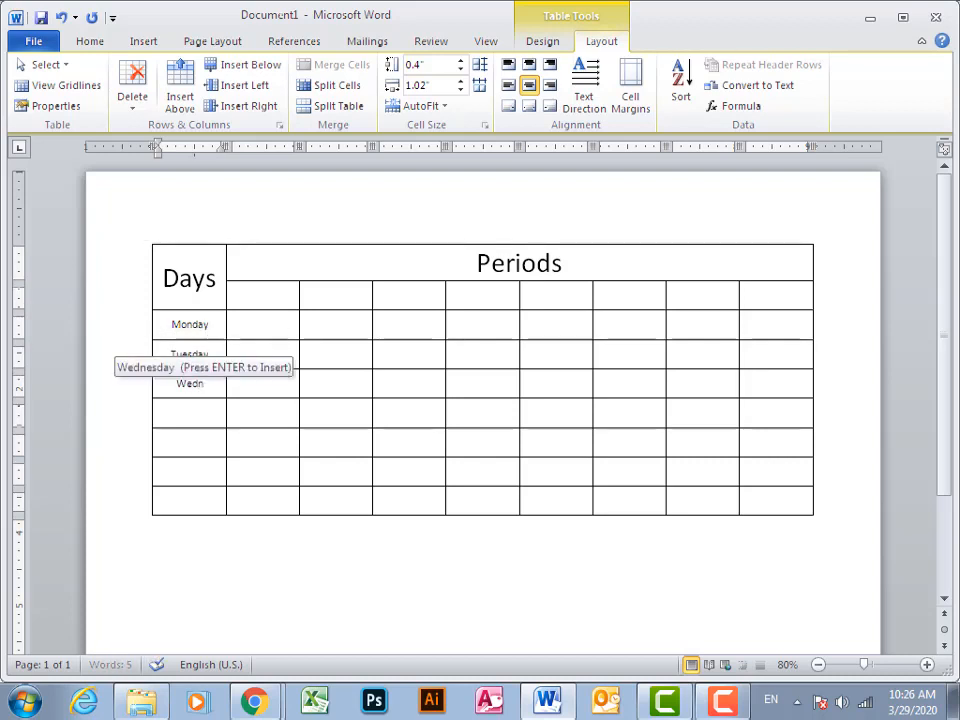
pyautogui.press('Return')
pyautogui.press('Down')
pyautogui.write('T')
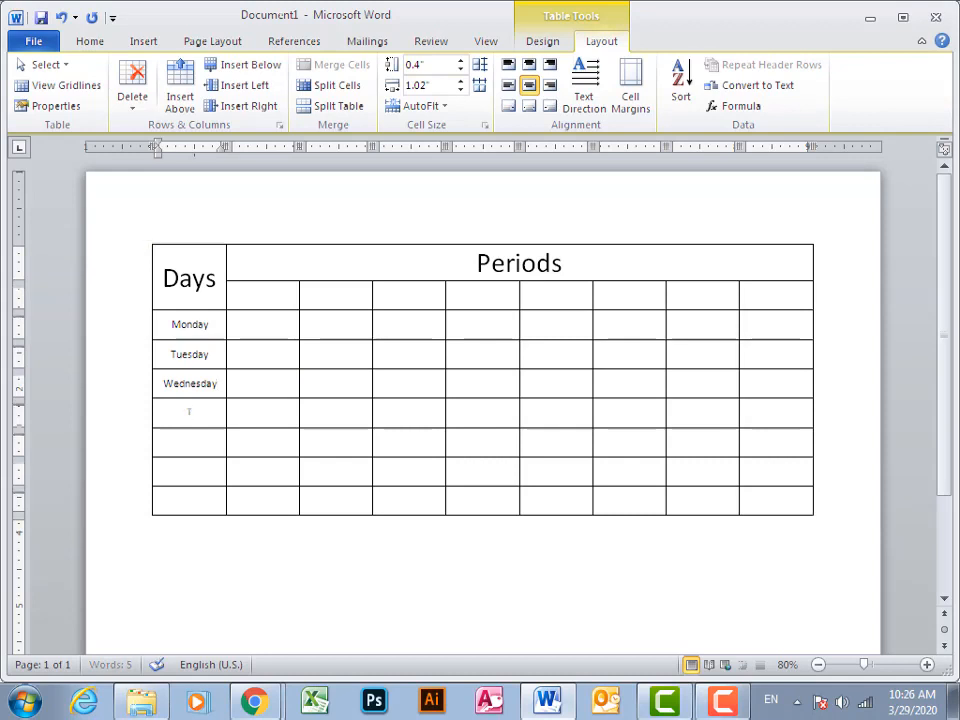
pyautogui.write('hurs')
pyautogui.press('Return')
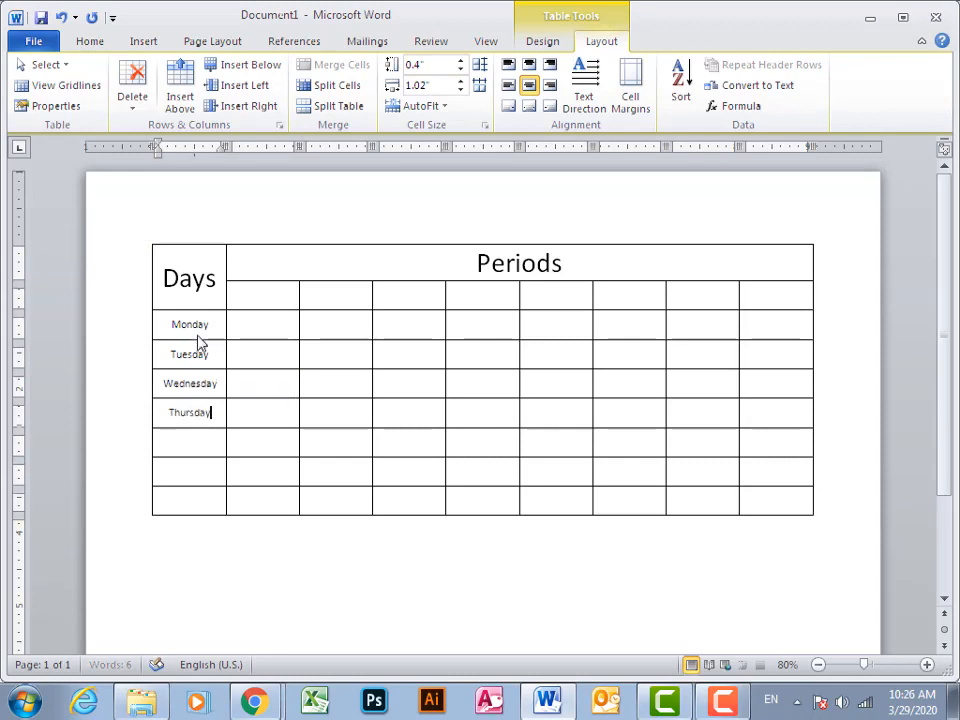
# Enter "Friday" and "Saturday" in the next two cells of the "Days" column
pyautogui.press('Down')
pyautogui.write('Frid')
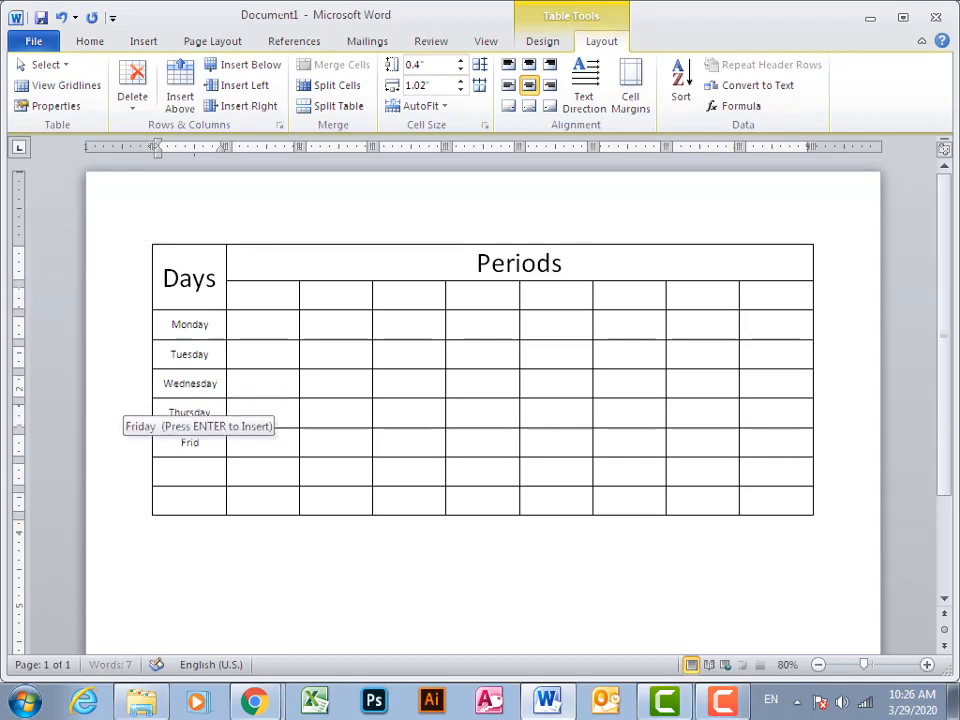
pyautogui.press('Return')
pyautogui.press('Down')
pyautogui.write('Sa')
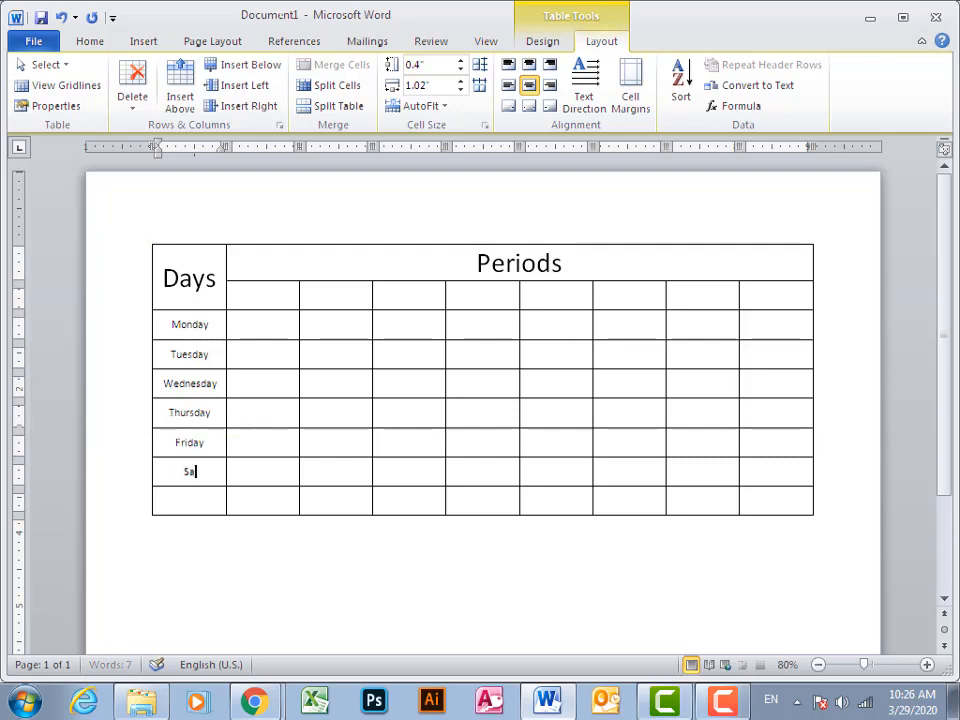
pyautogui.write('tur')
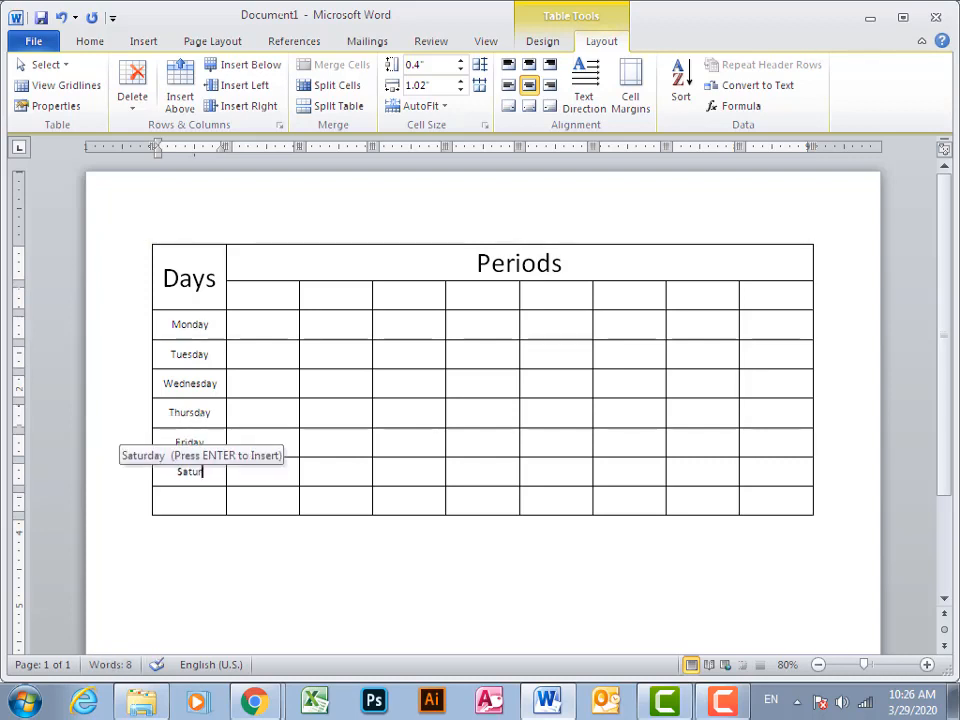
pyautogui.press('Return')
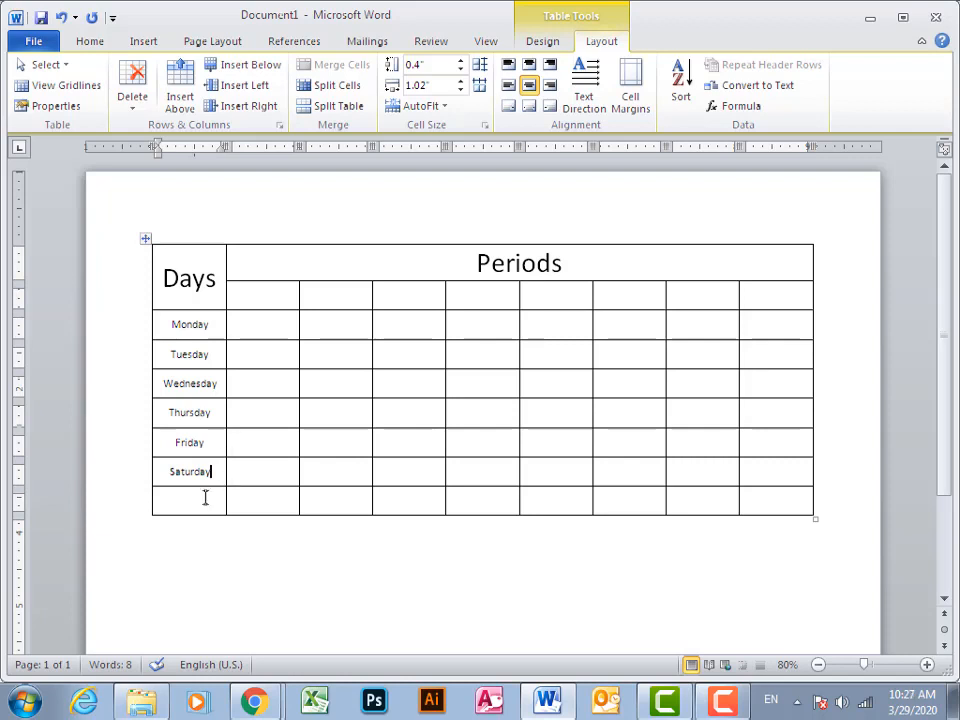
# Delete the cells of the empty last row below "Saturday", shifting cells left
pyautogui.moveTo(205, 497); pyautogui.dragTo(673, 507)
pyautogui.moveTo(731, 507)
pyautogui.mouseDown()
pyautogui.moveTo(748, 499)
pyautogui.moveTo(739, 508)
pyautogui.mouseUp()
pyautogui.press('BackSpace')
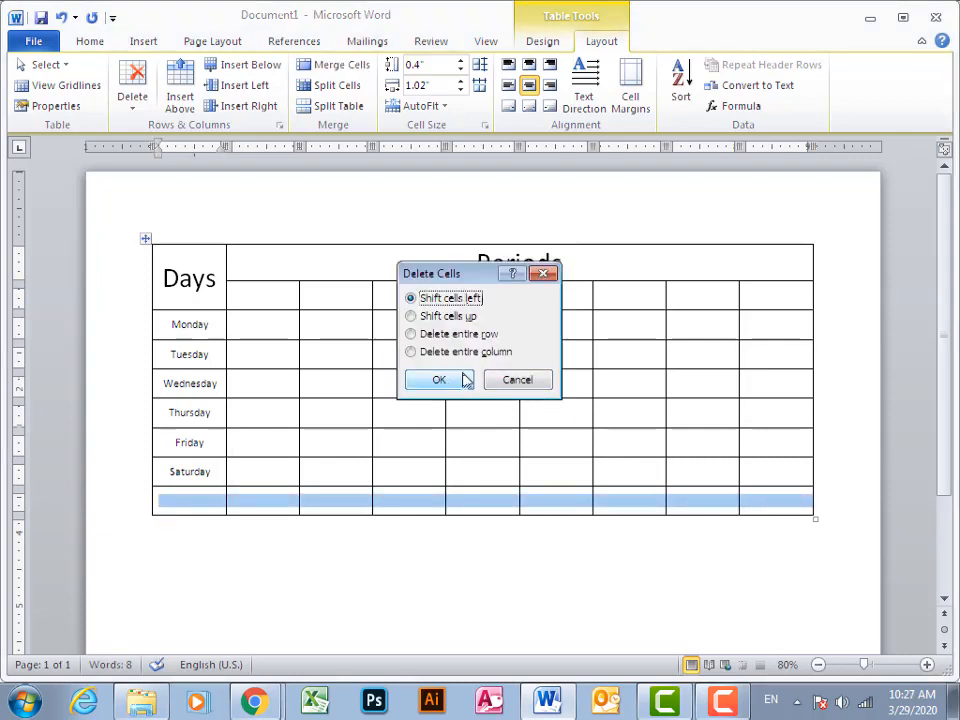
pyautogui.click(461, 381)
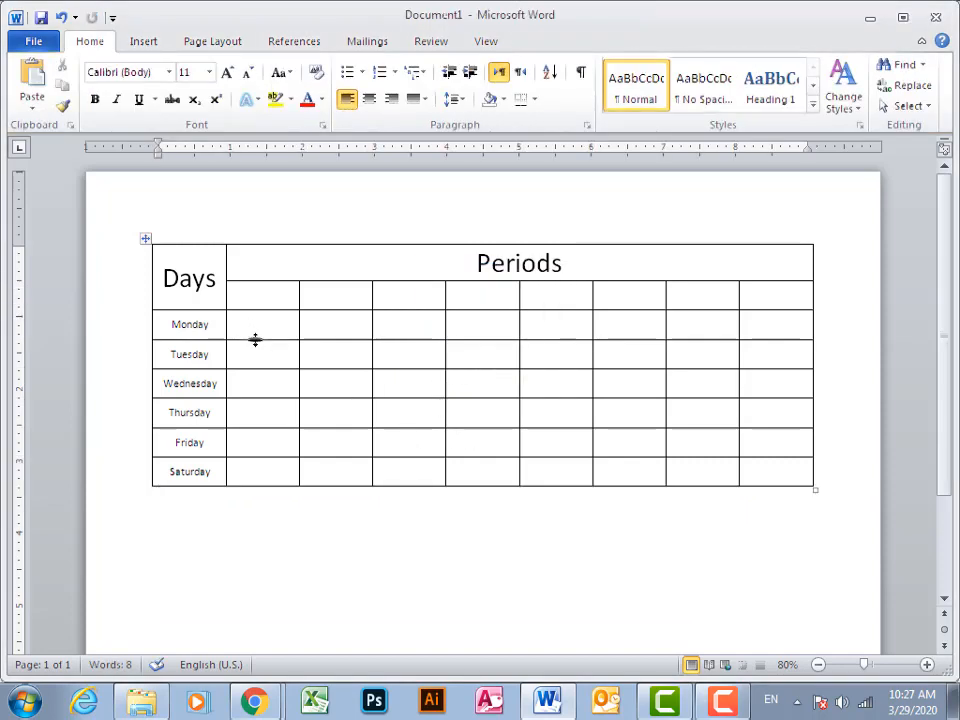
# Set the font size of the day names from Monday to Saturday to 16
pyautogui.moveTo(213, 325); pyautogui.dragTo(189, 472)
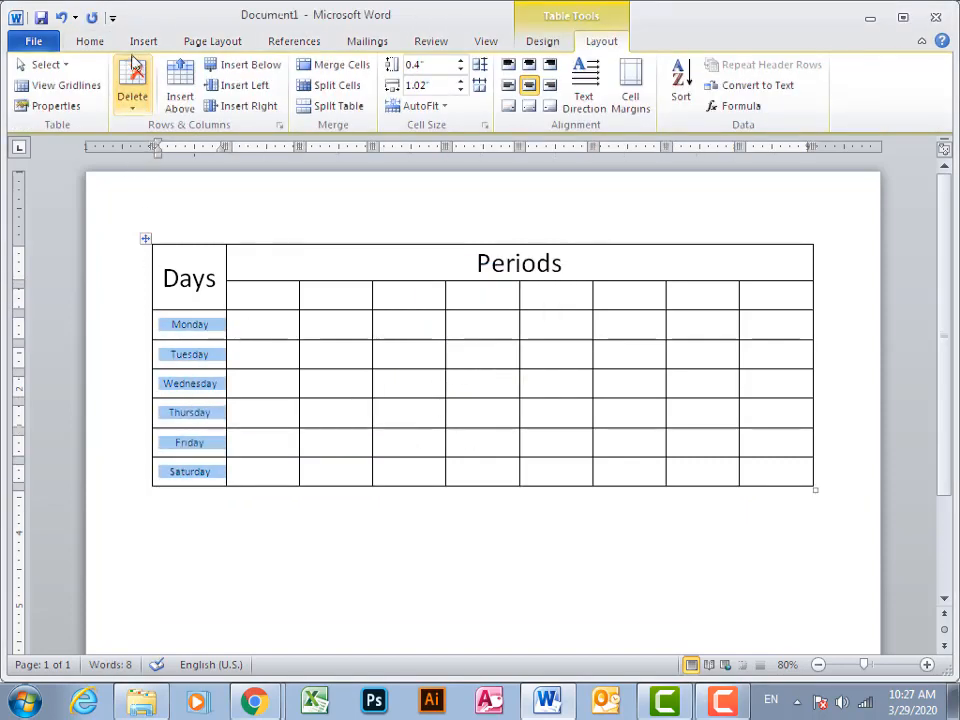
pyautogui.click(208, 72)
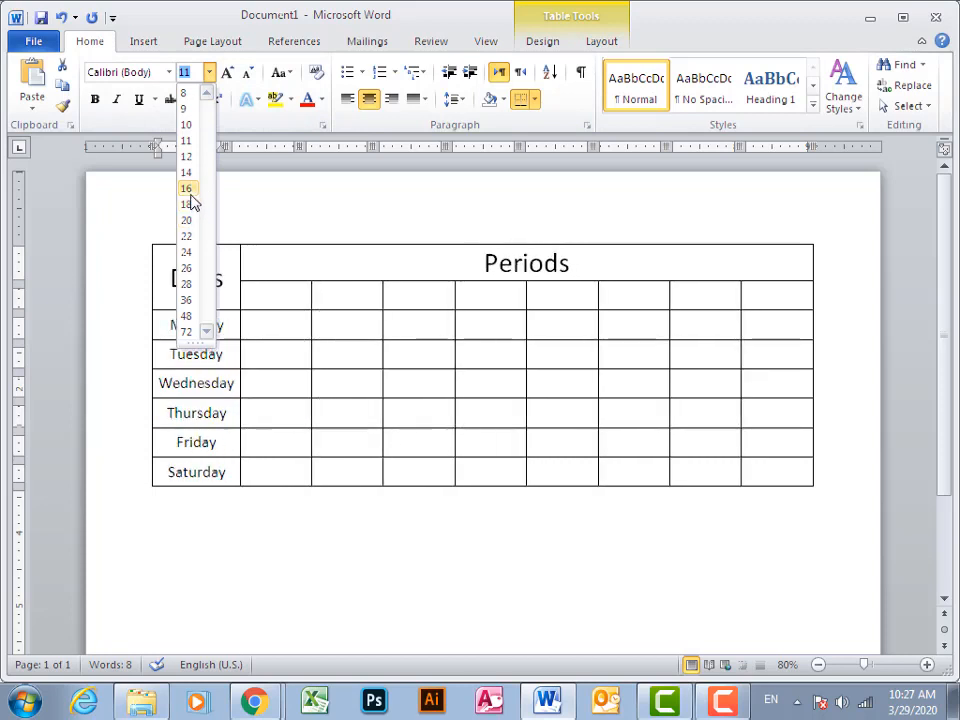
pyautogui.click(187, 189)
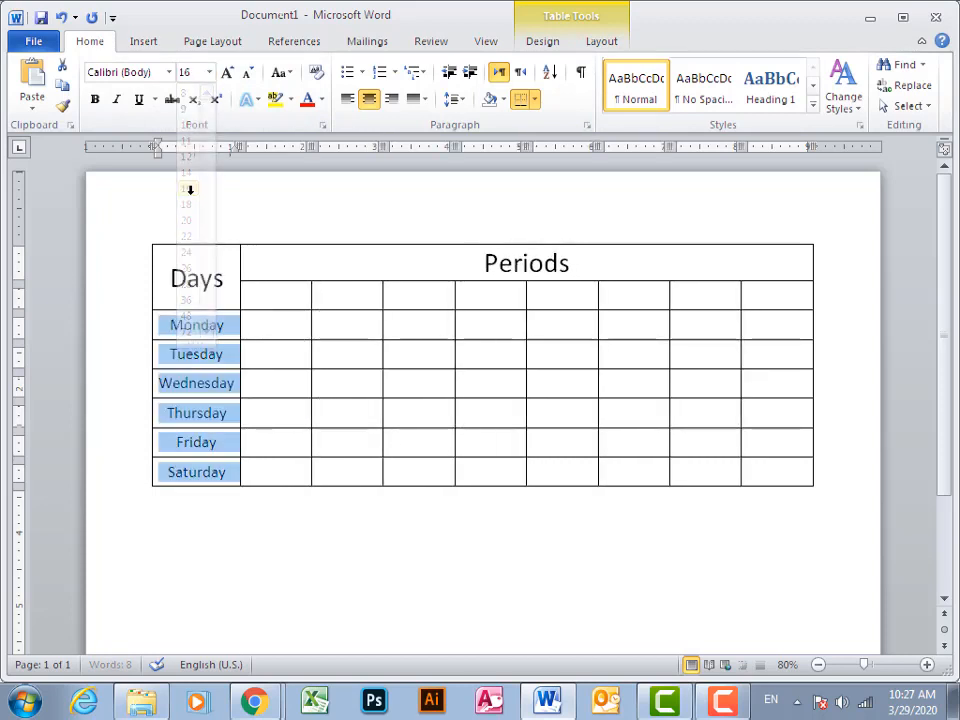
# Align the eight empty cells beneath the "Periods" header to top centre
pyautogui.click(292, 293)
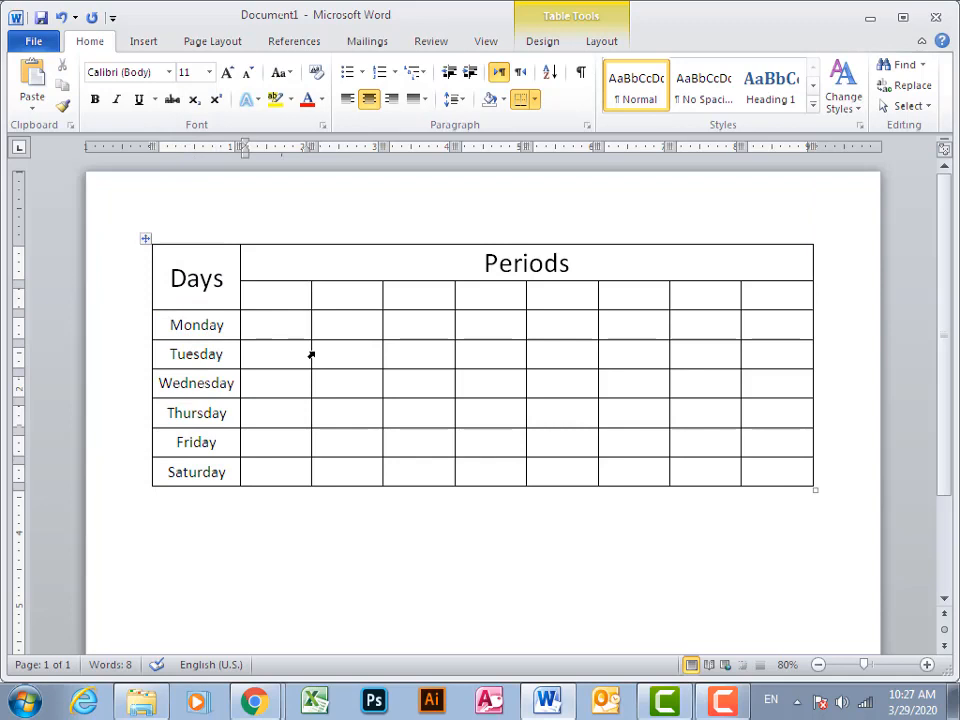
pyautogui.click(610, 41)
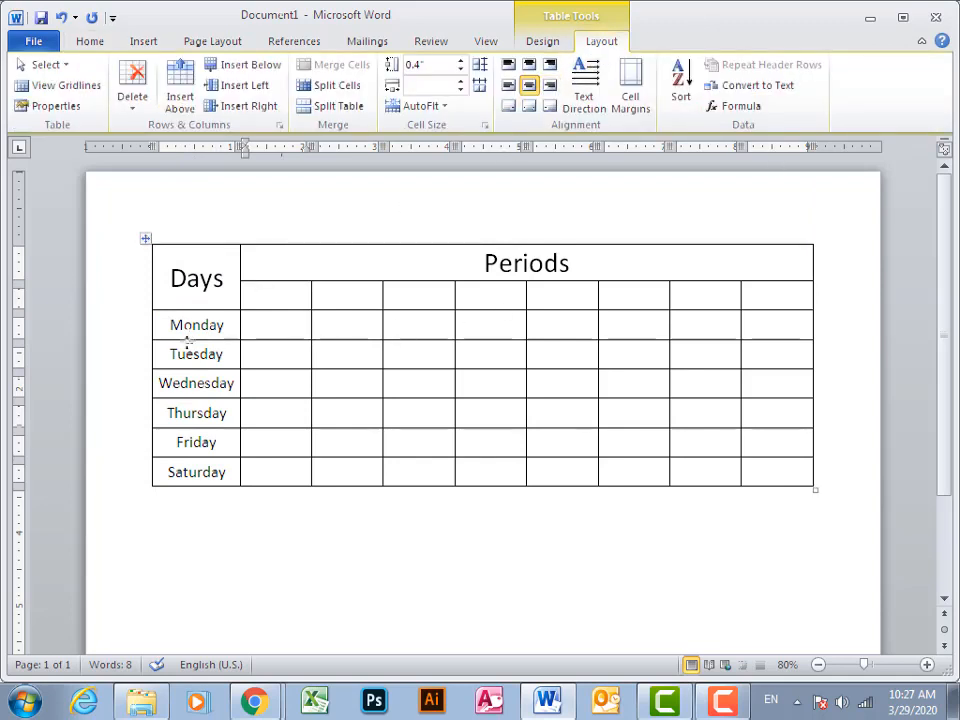
pyautogui.moveTo(276, 295); pyautogui.dragTo(724, 281)
pyautogui.click(536, 67)
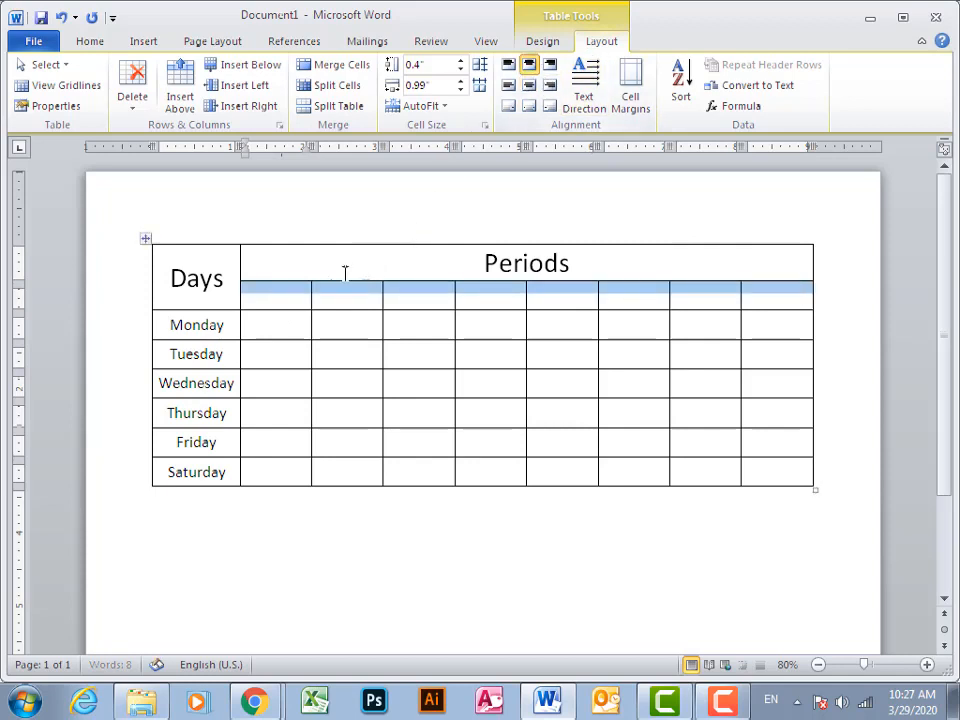
# Enter "1st", "8:40", "To" and "8" on separate lines in the first cell beneath "Periods"
pyautogui.click(273, 296)
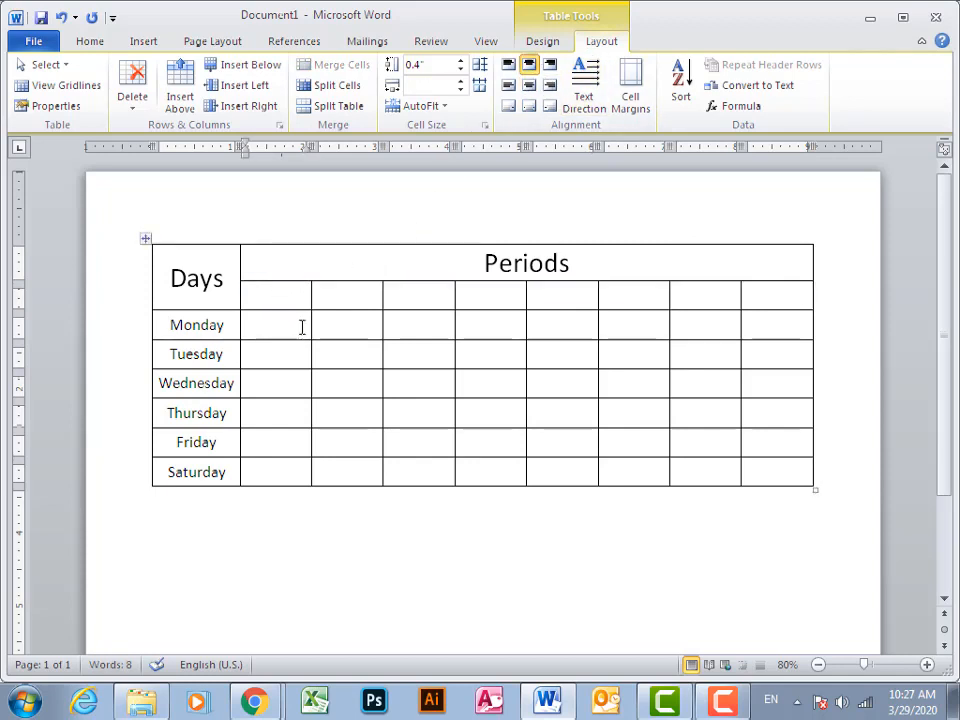
pyautogui.write('1st')
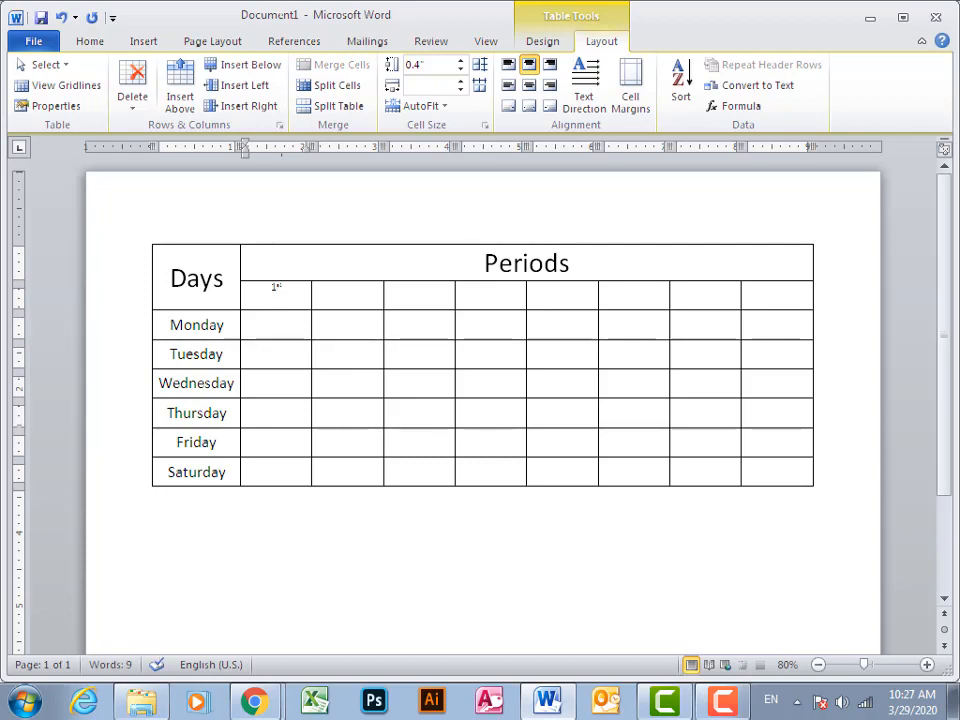
pyautogui.press('Return')
pyautogui.write('8:40')
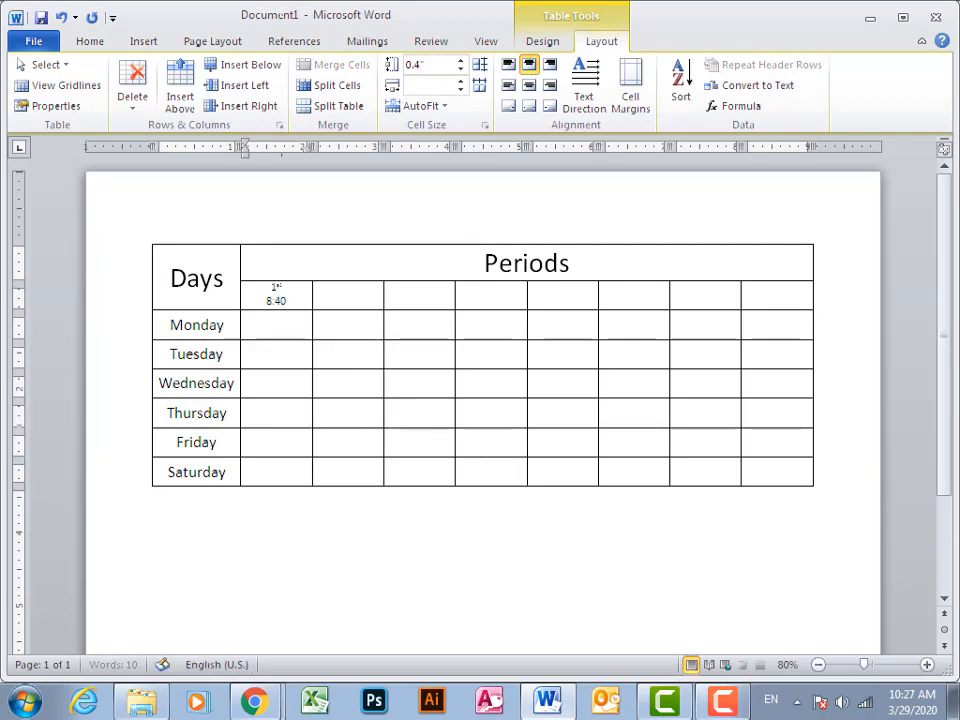
pyautogui.press('Return')
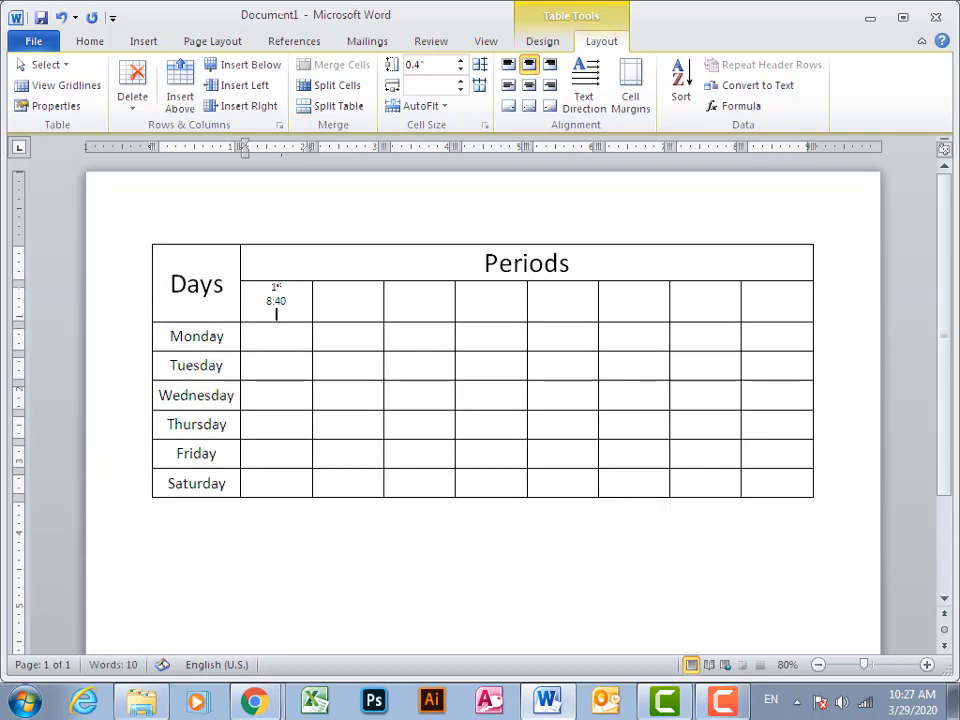
pyautogui.write('To')
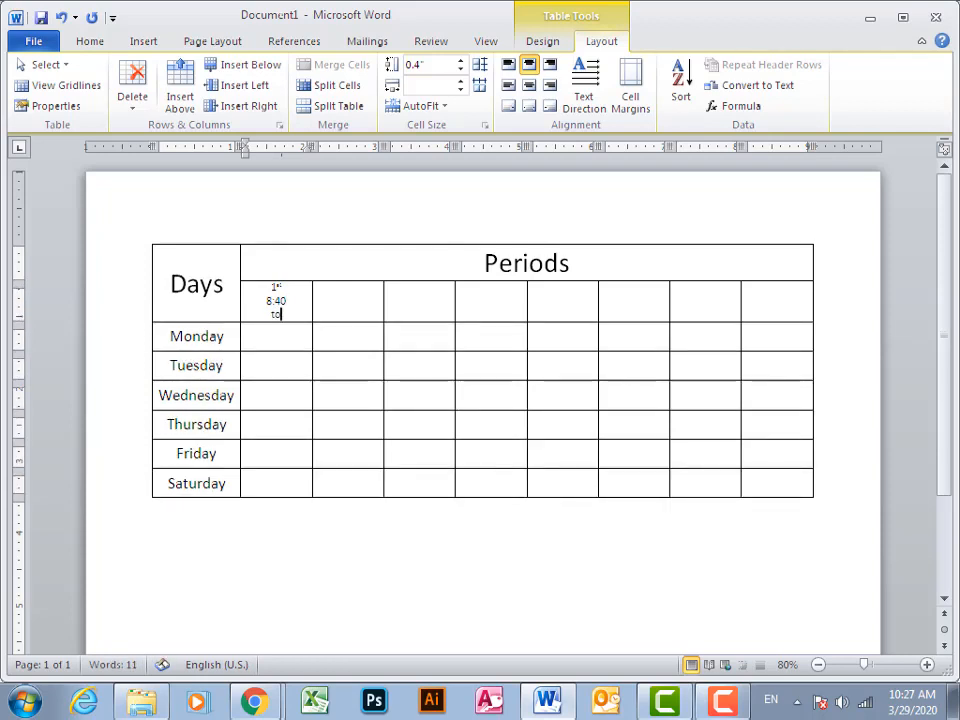
pyautogui.press('Return')
pyautogui.write('8')
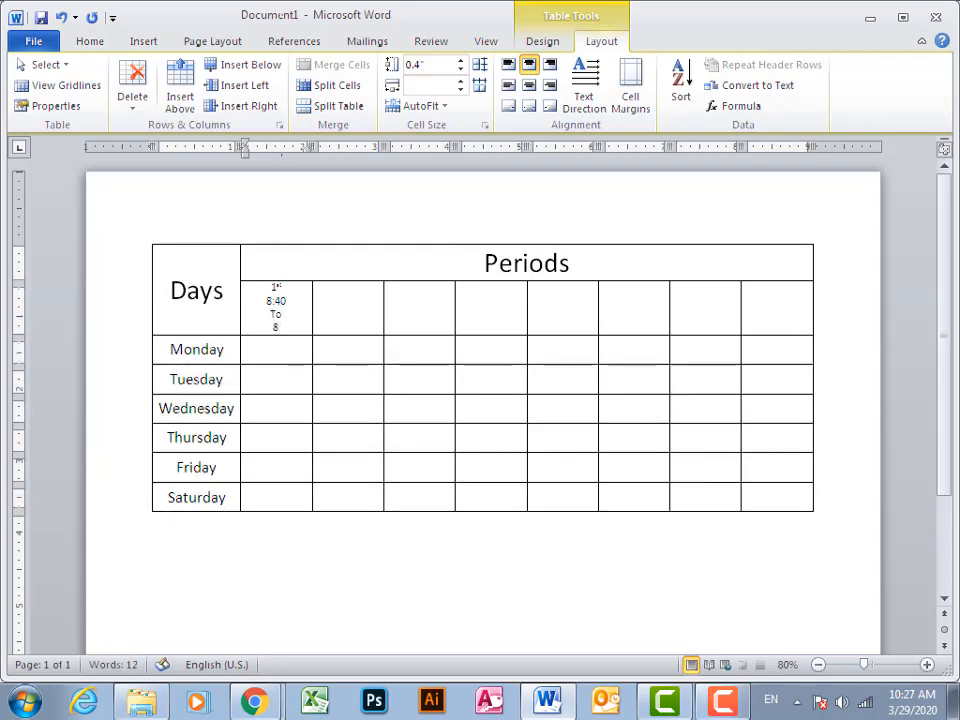
# Correct the first period's start time to 8:00 and complete its end time as 8:40
pyautogui.click(282, 302)
pyautogui.write('0')
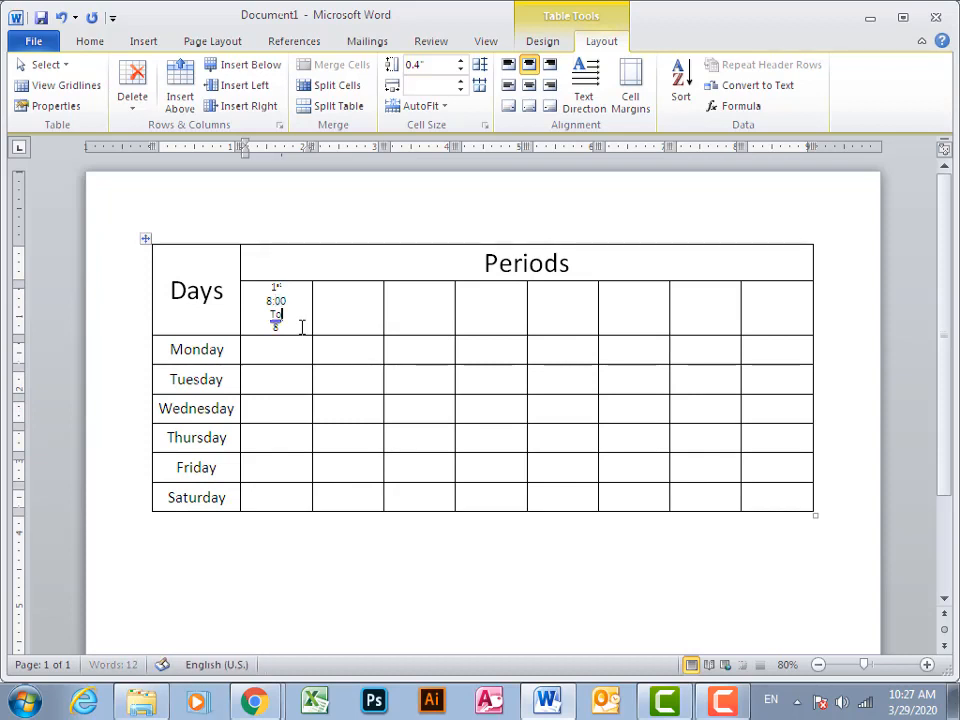
pyautogui.click(300, 327)
pyautogui.write(':40')
# Set the font size of all four lines in the first period cell to 18
pyautogui.hotkey('shift', 'Up')
pyautogui.hotkey('shift', 'Up')
pyautogui.hotkey('shift', 'Up')
pyautogui.hotkey('shift', 'Up')
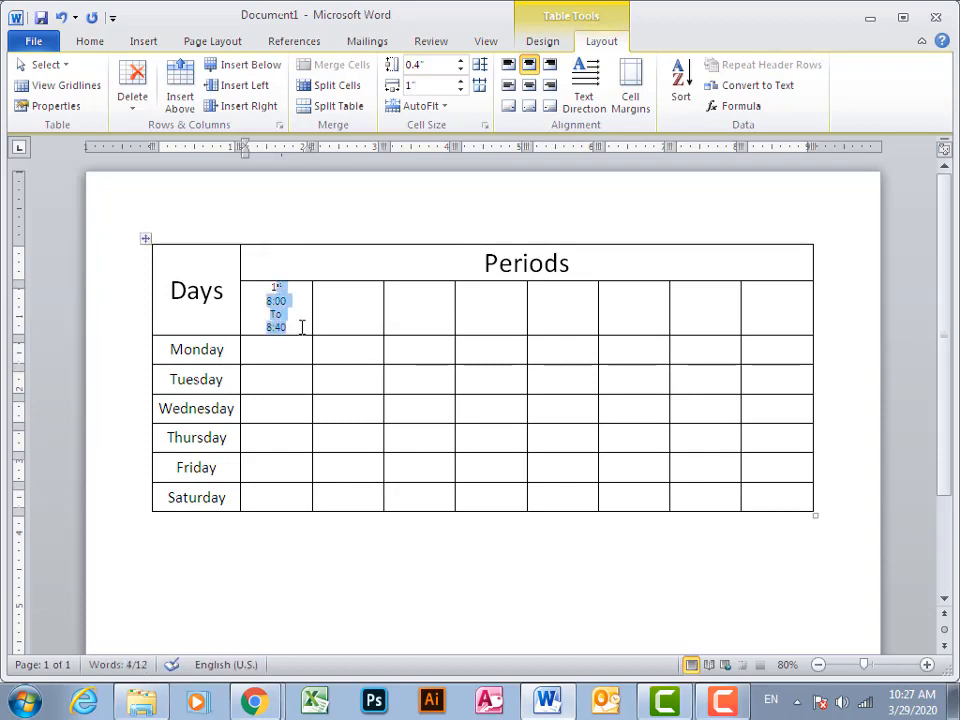
pyautogui.click(95, 41)
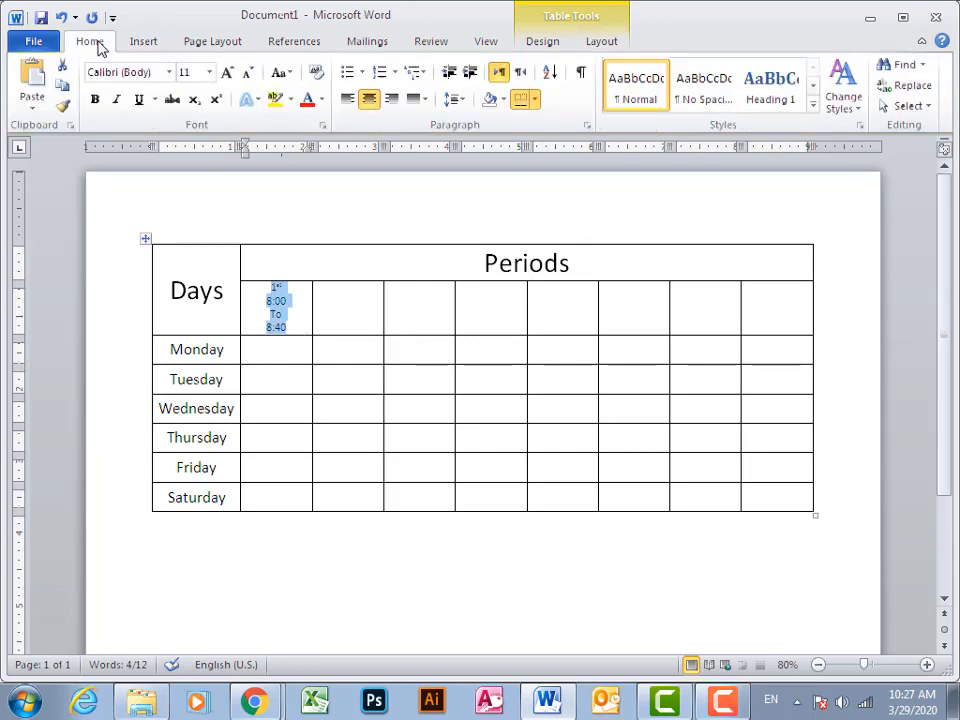
pyautogui.click(210, 72)
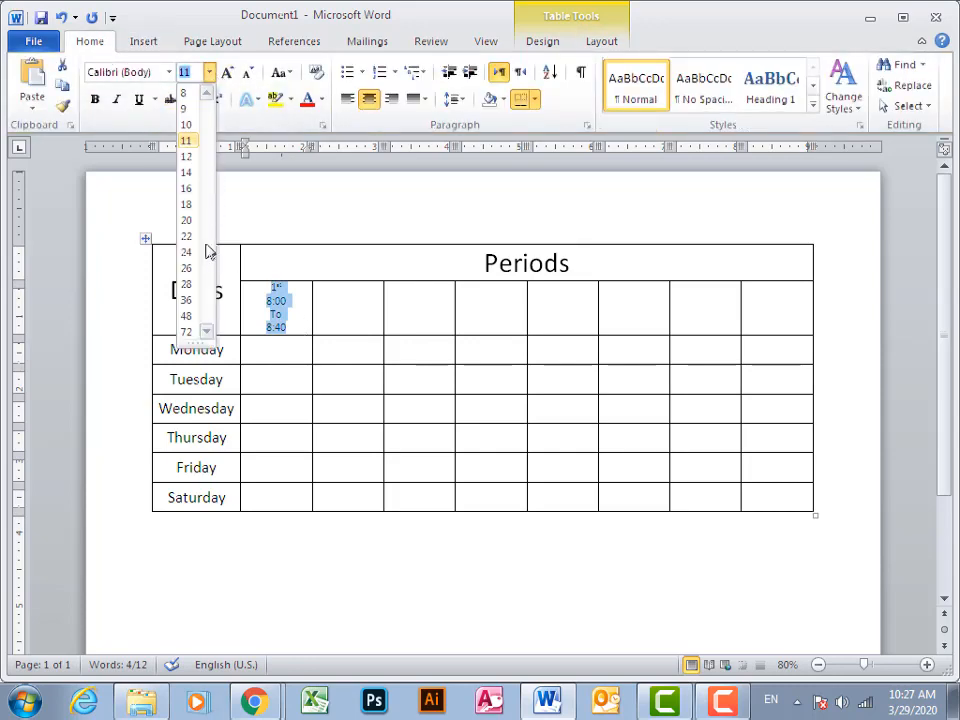
pyautogui.click(189, 208)
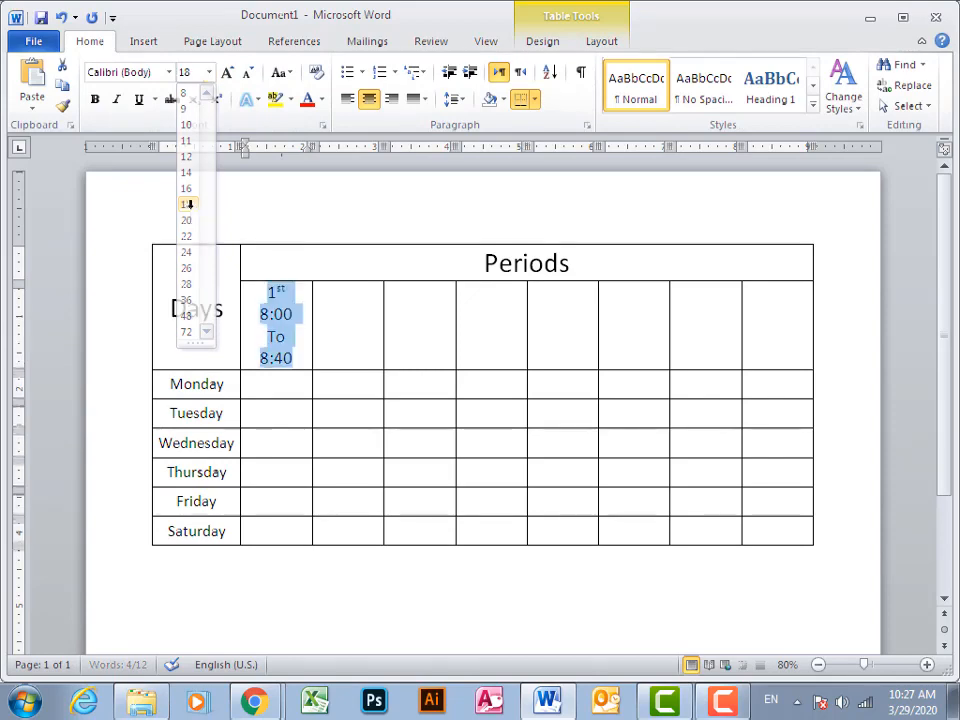
# Copy the first period's label and times into the second and third cells beneath "Periods"
pyautogui.click(927, 665)
pyautogui.click(927, 665)
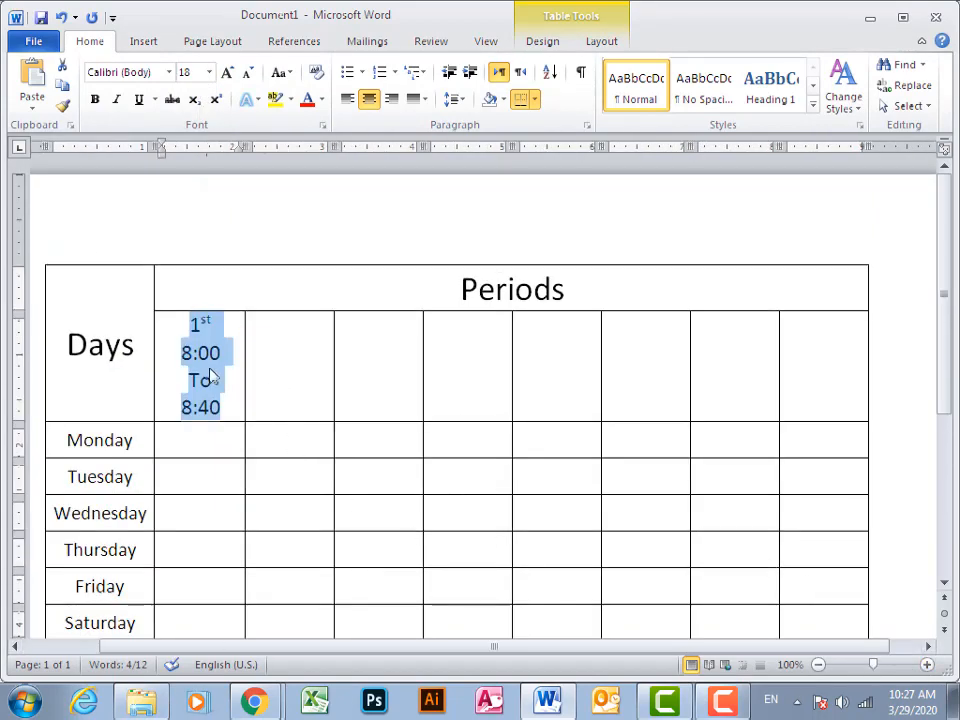
pyautogui.rightClick(208, 367)
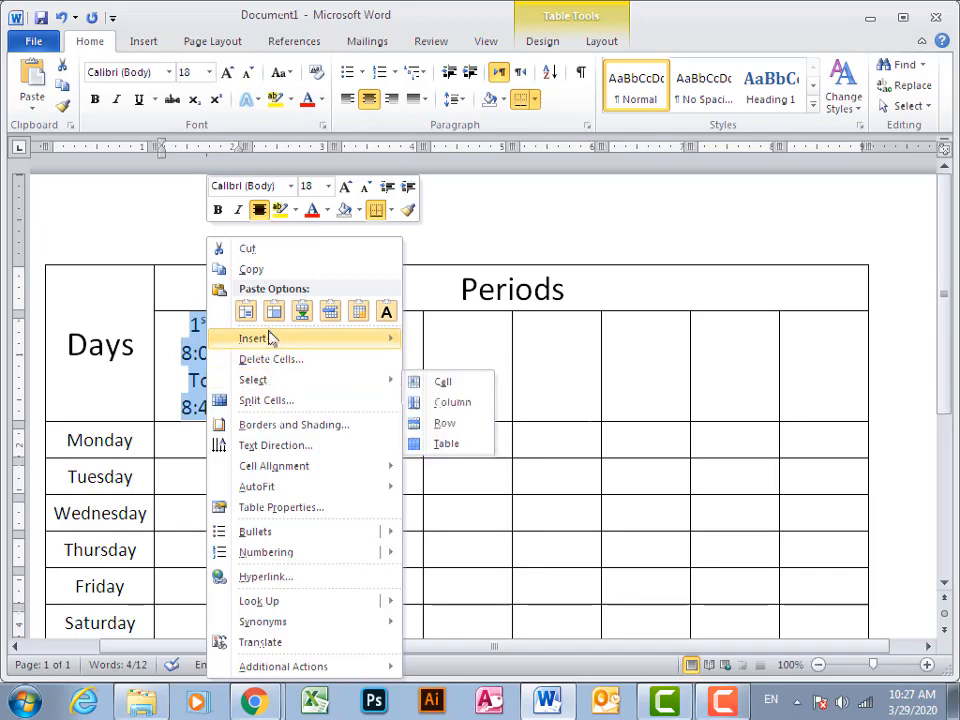
pyautogui.click(252, 270)
pyautogui.click(283, 345)
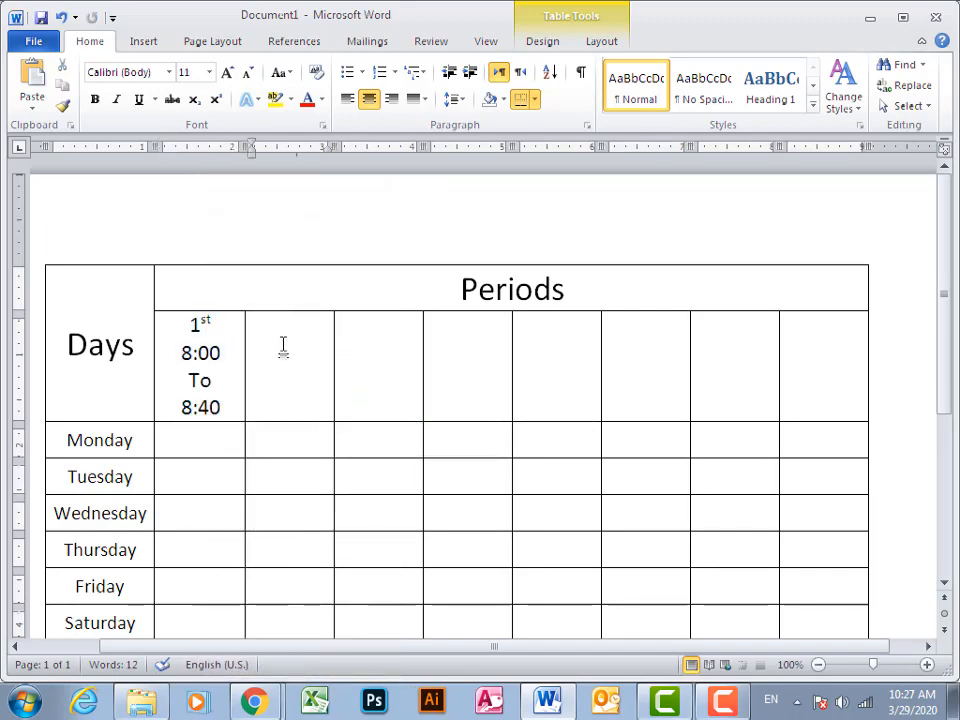
pyautogui.hotkey('ctrl', 'v')
pyautogui.click(401, 375)
pyautogui.hotkey('ctrl', 'v')
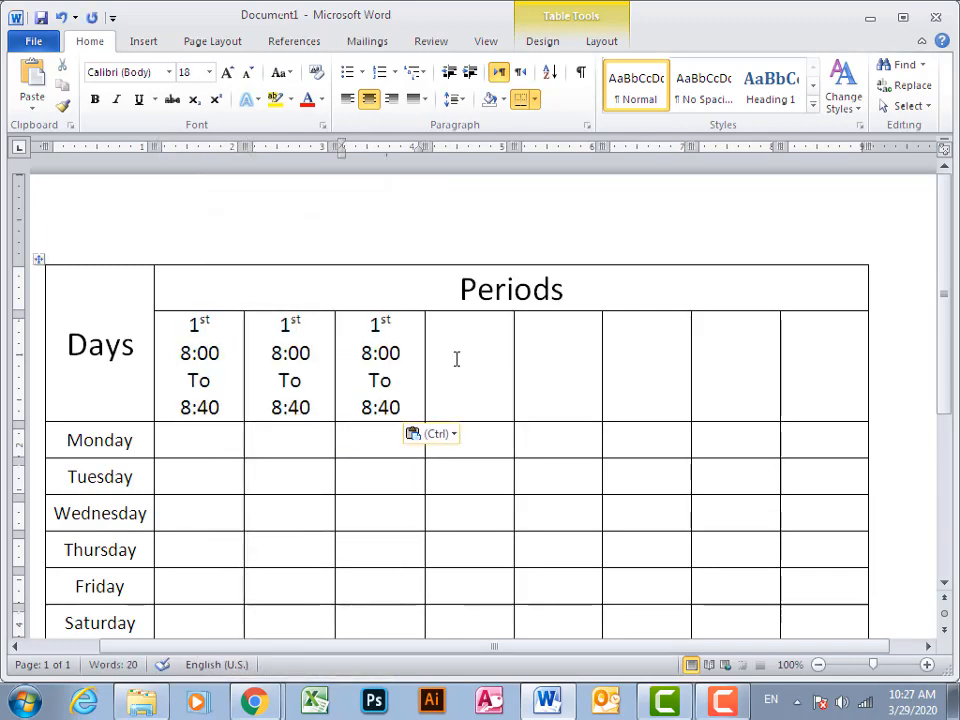
# Replace the "1st" label in the second period cell with "2nd", its suffix in superscript
pyautogui.click(297, 319)
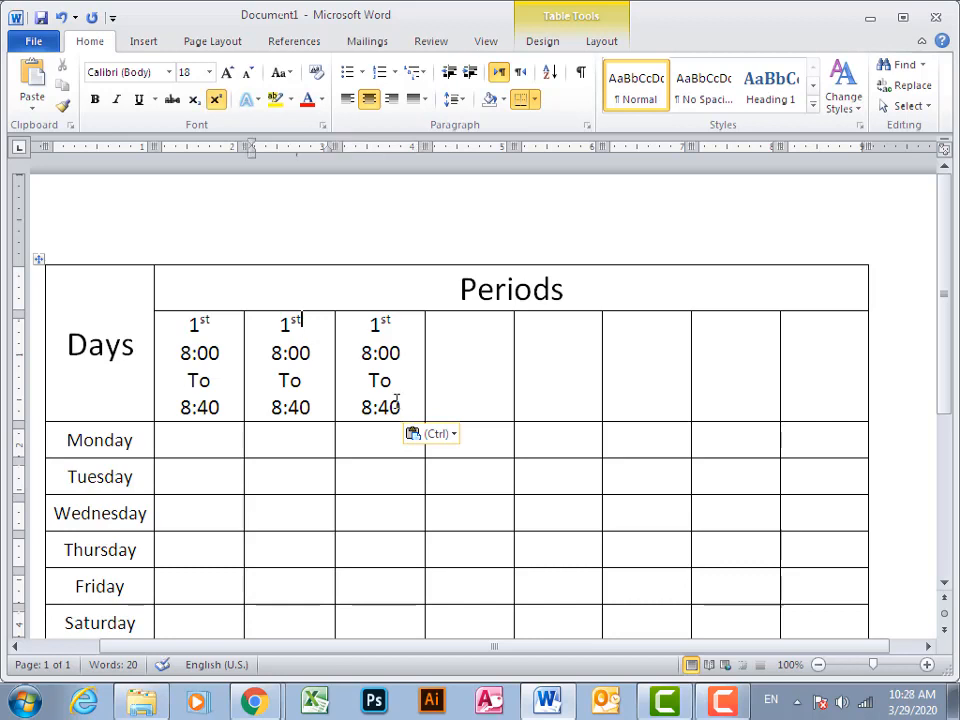
pyautogui.hotkey('shift', 'Home')
pyautogui.write('2')
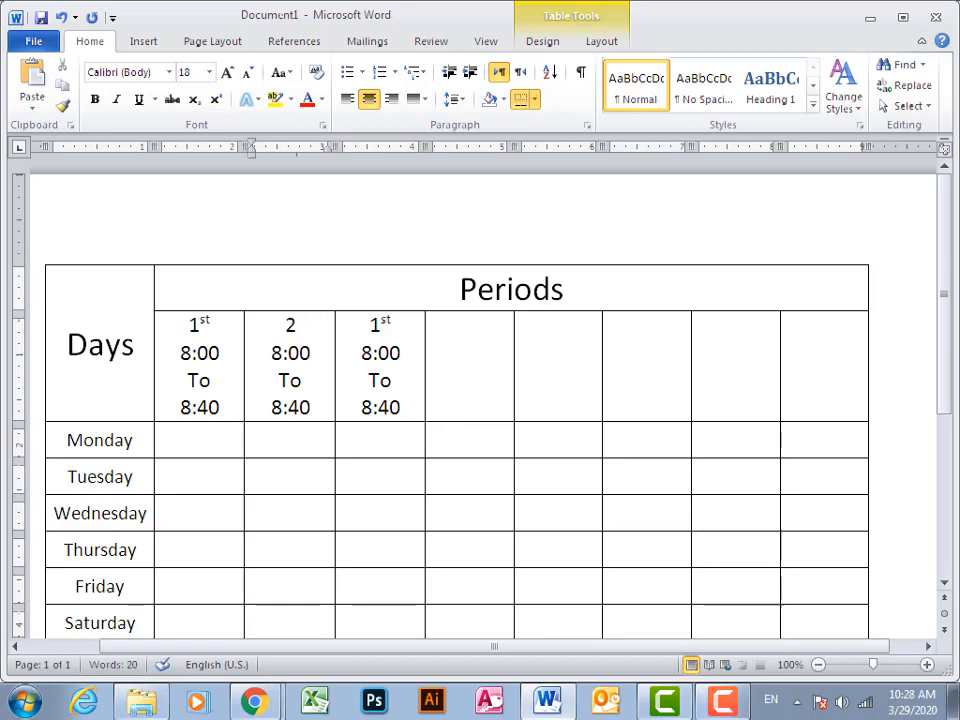
pyautogui.write('nd')
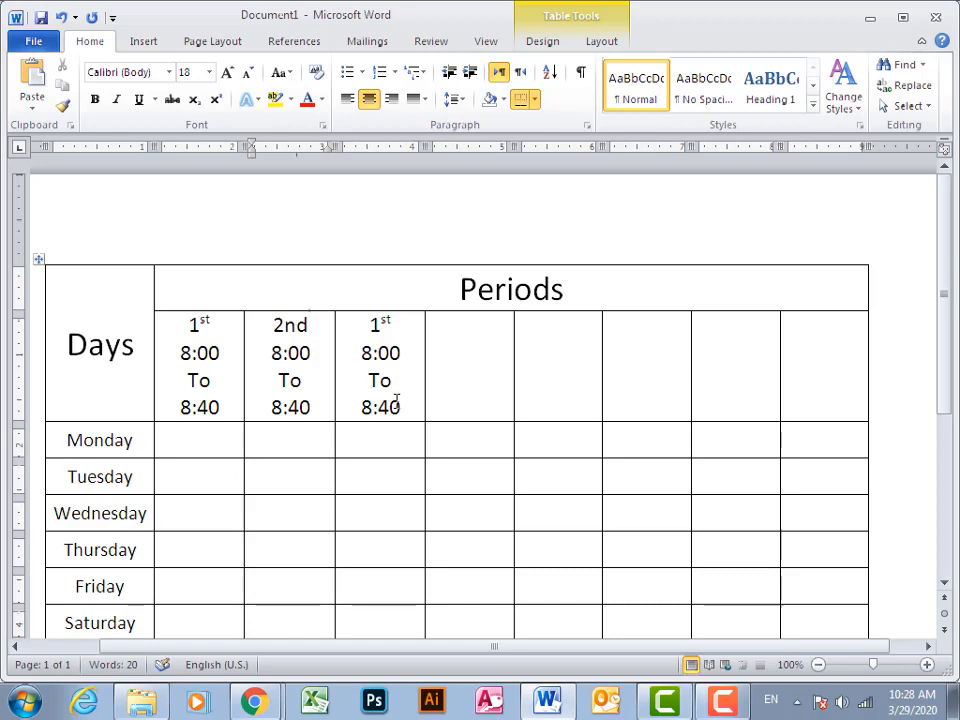
pyautogui.press('BackSpace')
pyautogui.press('BackSpace')
pyautogui.write('nd')
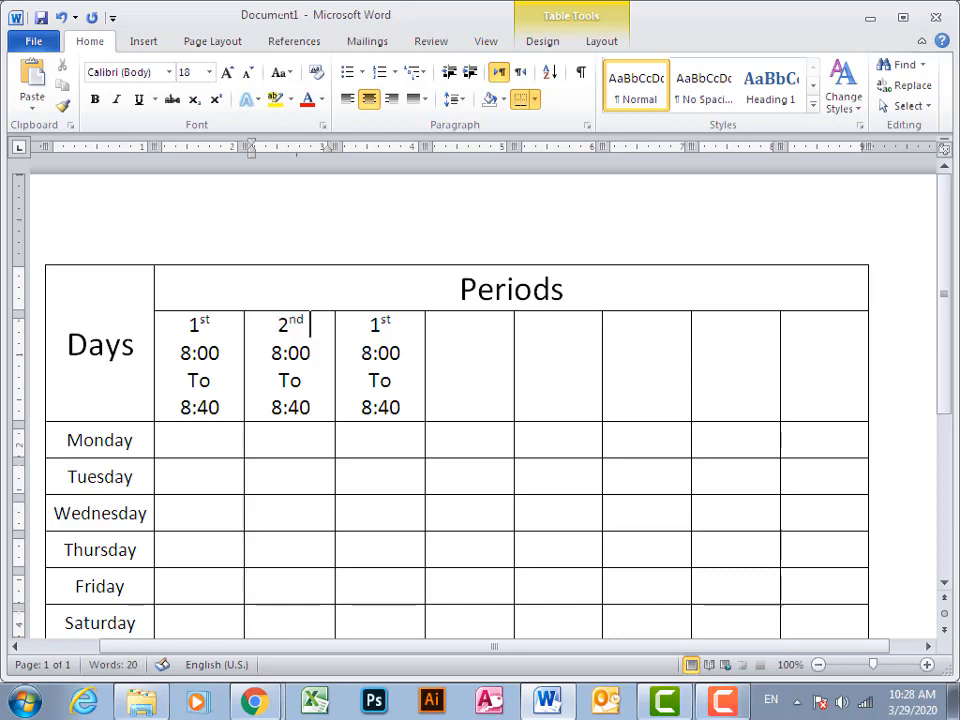
# Set the second period's start time to 8:40
pyautogui.press('Down')
pyautogui.hotkey('shift', 'Left')
pyautogui.hotkey('shift', 'Left')
pyautogui.hotkey('shift', 'Left')
pyautogui.hotkey('shift', 'Left')
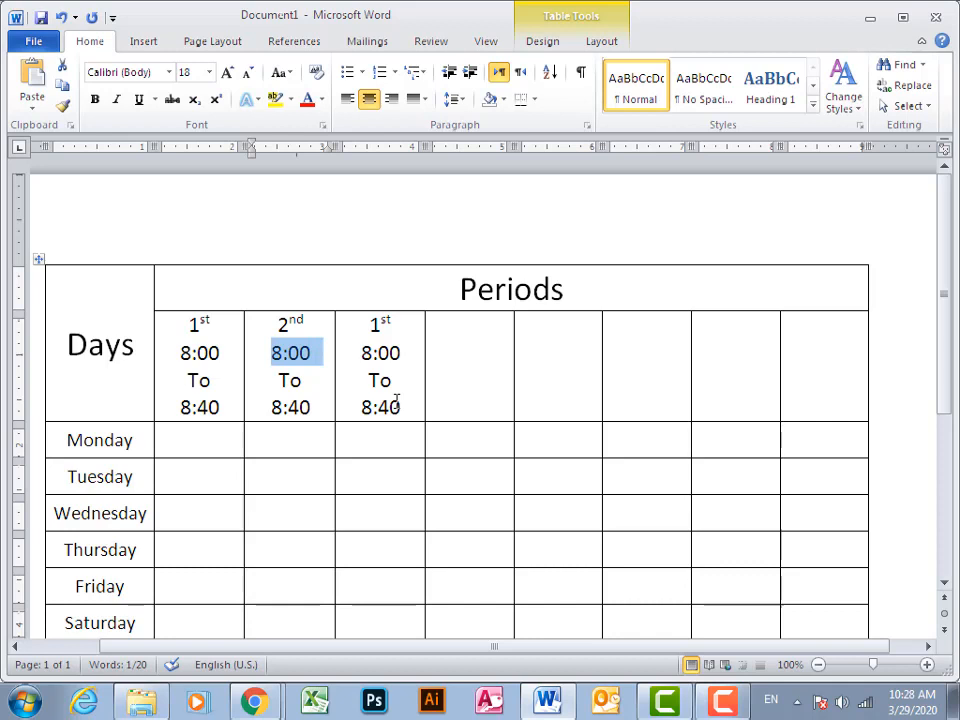
pyautogui.write('8:40')
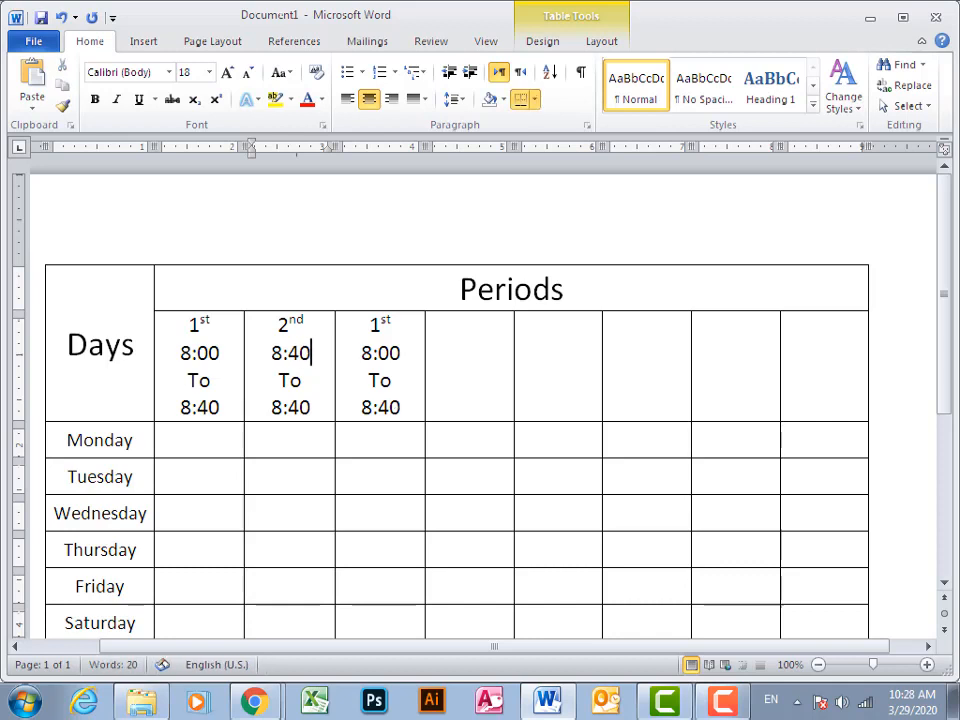
# Change the word between the second period's start and end times to lowercase "to"
pyautogui.press('Down')
pyautogui.hotkey('shift', 'Left')
pyautogui.write('t')
# Set the second period's end time to 9:20
pyautogui.press('Down')
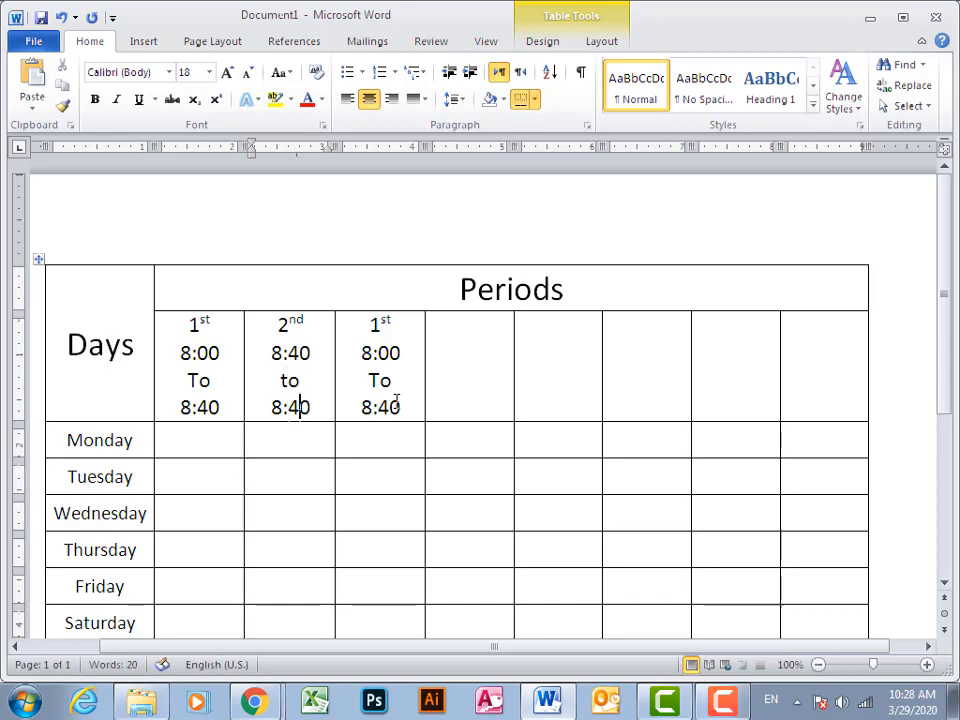
pyautogui.hotkey('shift', 'Left')
pyautogui.hotkey('shift', 'Left')
pyautogui.hotkey('shift', 'Left')
pyautogui.hotkey('shift', 'Left')
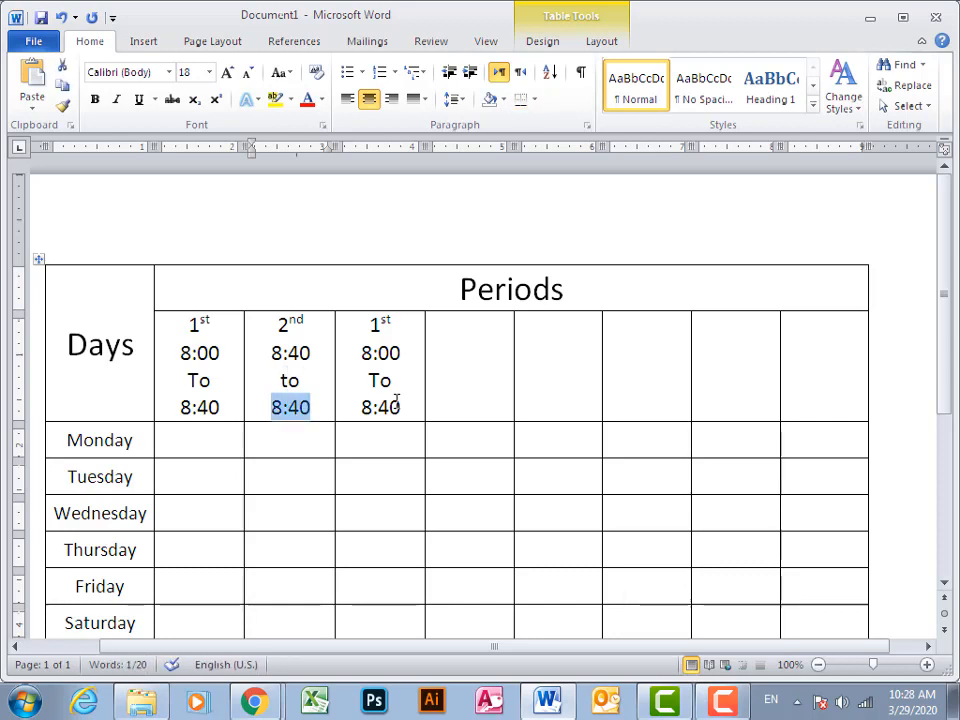
pyautogui.write('9:20')
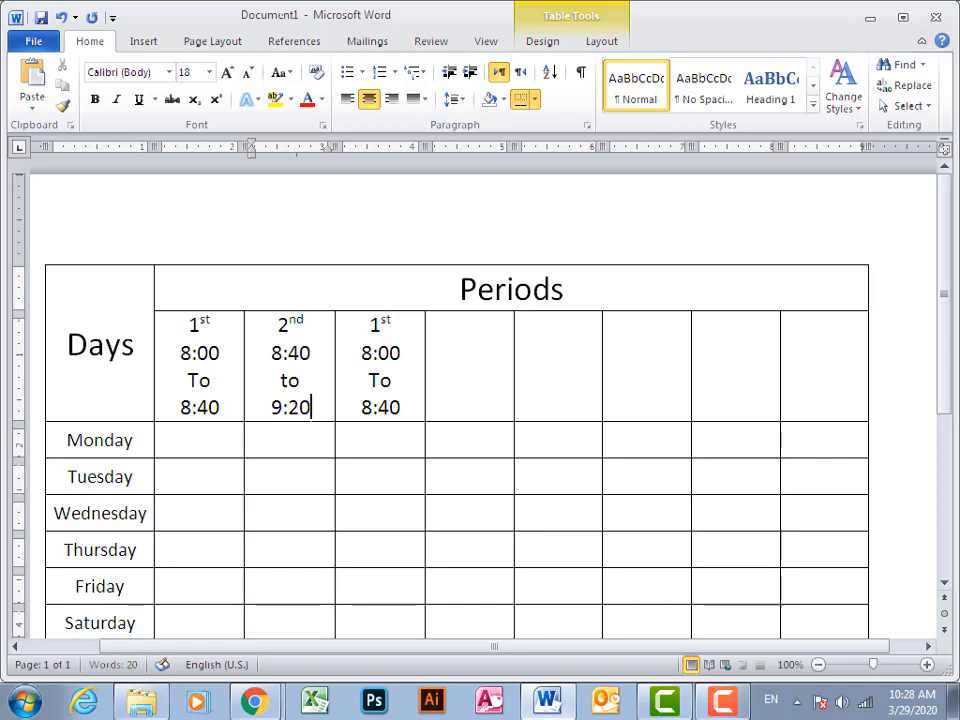
# Replace the "1st" label in the third period cell with "3rd", its suffix in superscript
pyautogui.press('Right')
pyautogui.hotkey('shift', 'Right')
pyautogui.hotkey('shift', 'Right')
pyautogui.hotkey('shift', 'Right')
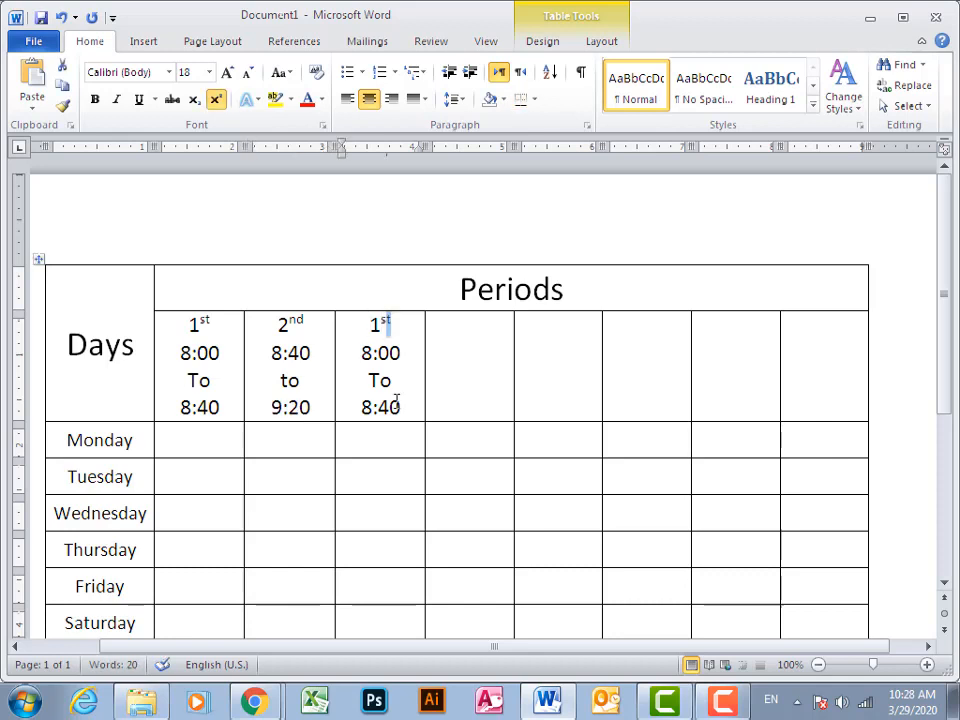
pyautogui.write('3rd')
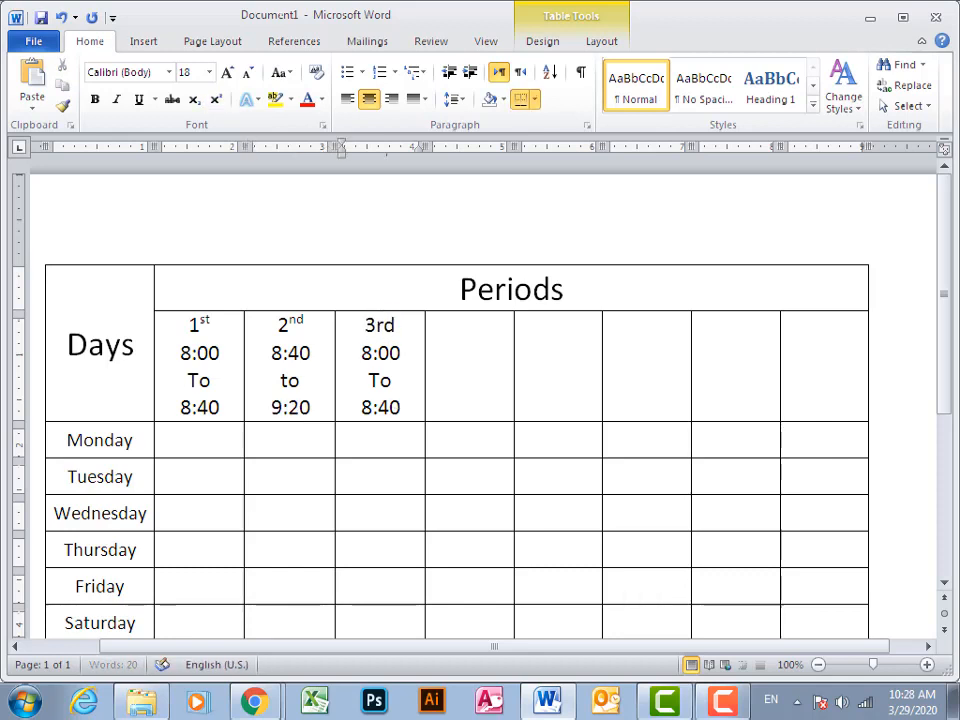
# Set the third period's start time to 9:20
pyautogui.press('Down')
pyautogui.hotkey('shift', 'Left')
pyautogui.hotkey('shift', 'Left')
pyautogui.hotkey('shift', 'Left')
pyautogui.hotkey('shift', 'Left')
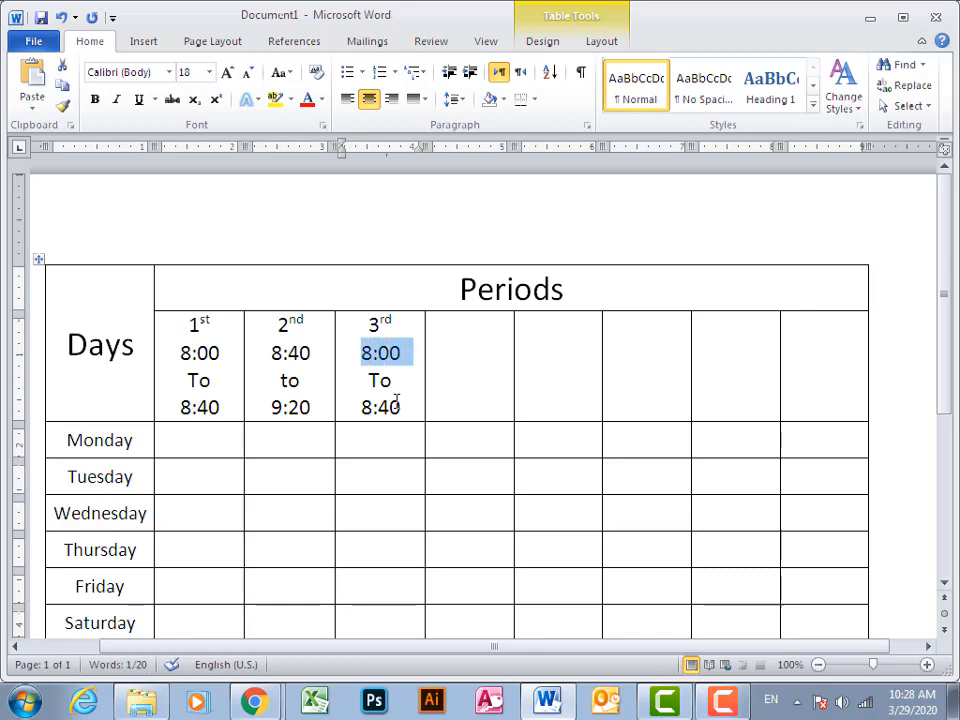
pyautogui.write('920')
pyautogui.press('Left')
pyautogui.press('Left')
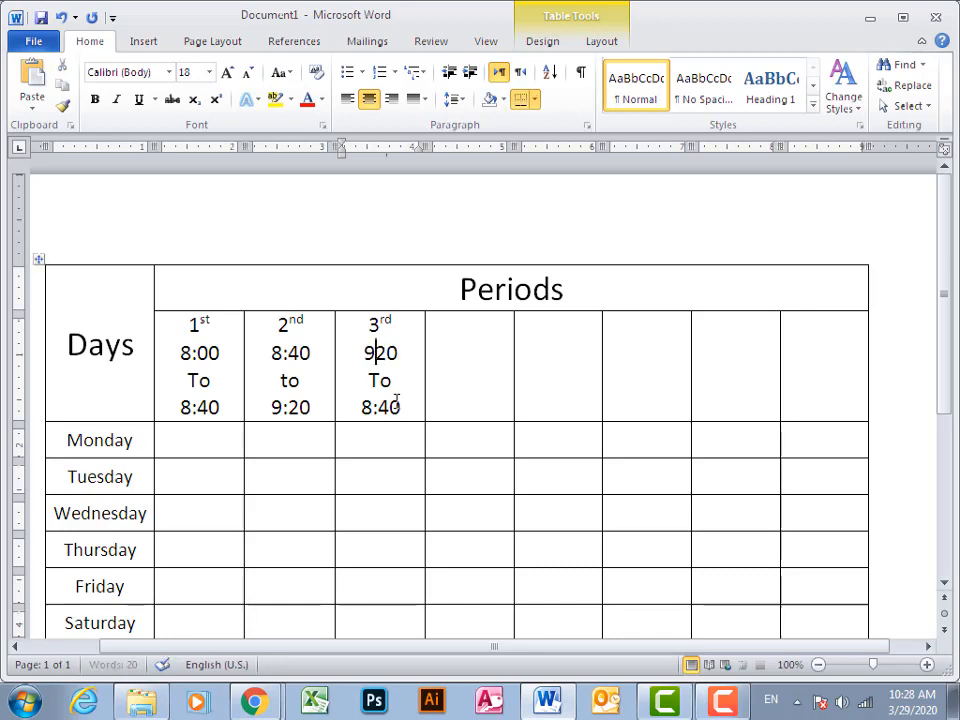
pyautogui.write(':')
# Change the word between the third period's start and end times to lowercase "to"
pyautogui.press('Down')
pyautogui.press('Right')
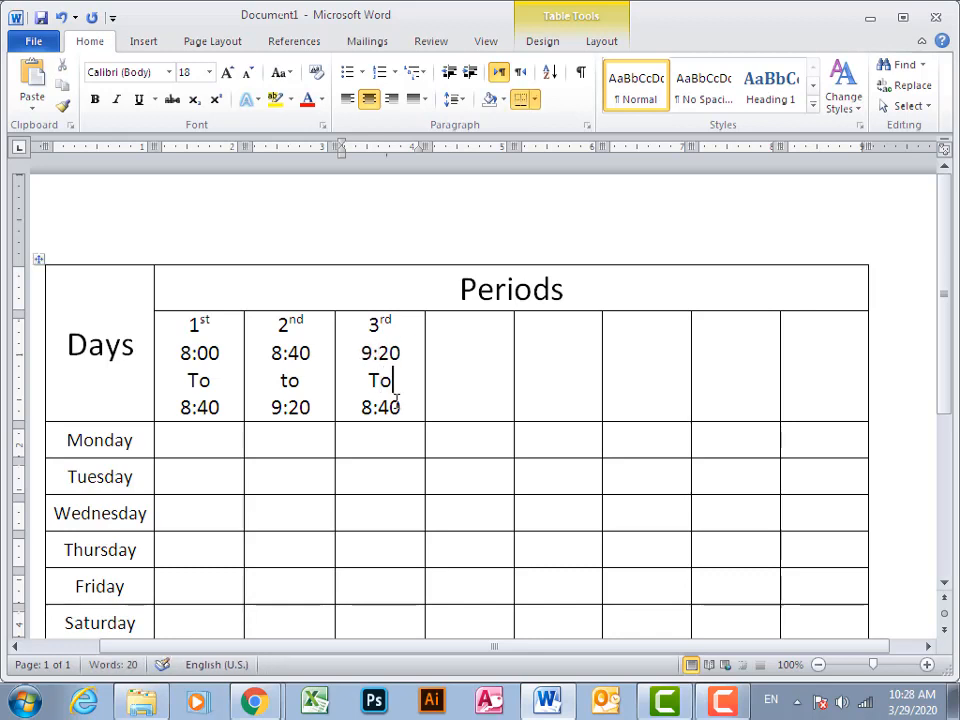
pyautogui.hotkey('shift', 'Left')
pyautogui.hotkey('shift', 'Left')
pyautogui.write('to')
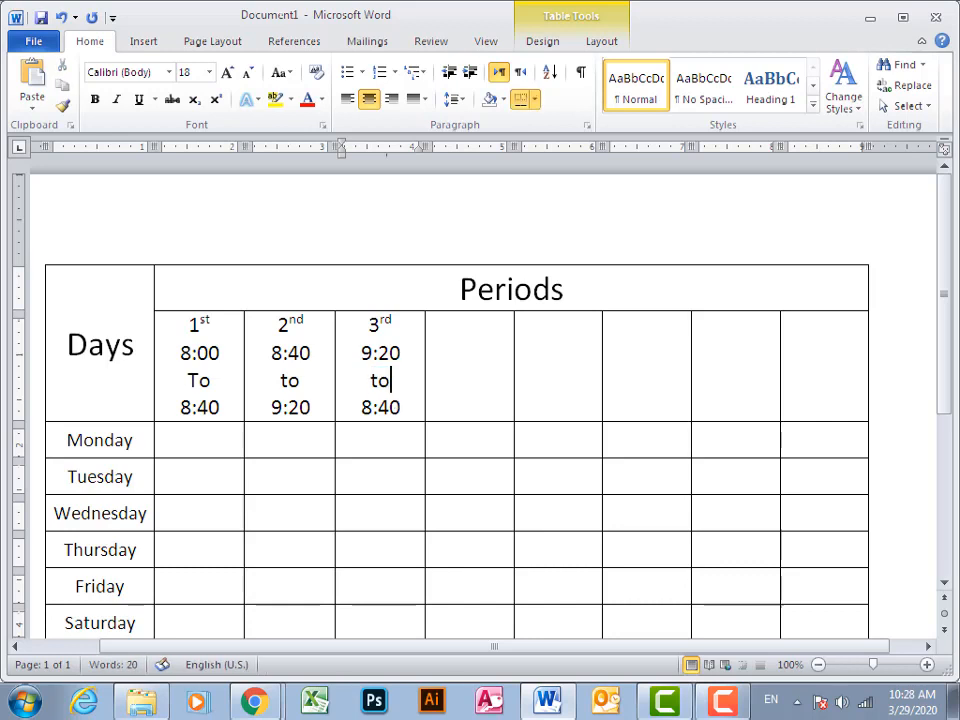
# Set the third period's end time to 9:40
pyautogui.click(397, 403)
pyautogui.hotkey('shift', 'Left')
pyautogui.hotkey('shift', 'Left')
pyautogui.hotkey('shift', 'Left')
pyautogui.hotkey('shift', 'Left')
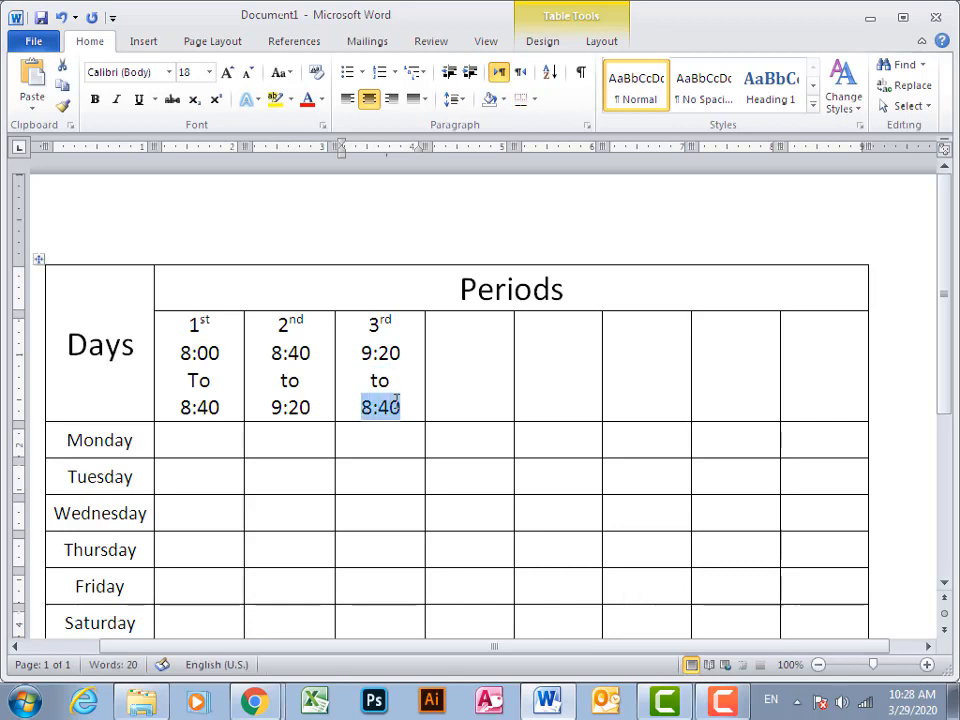
pyautogui.write('9')
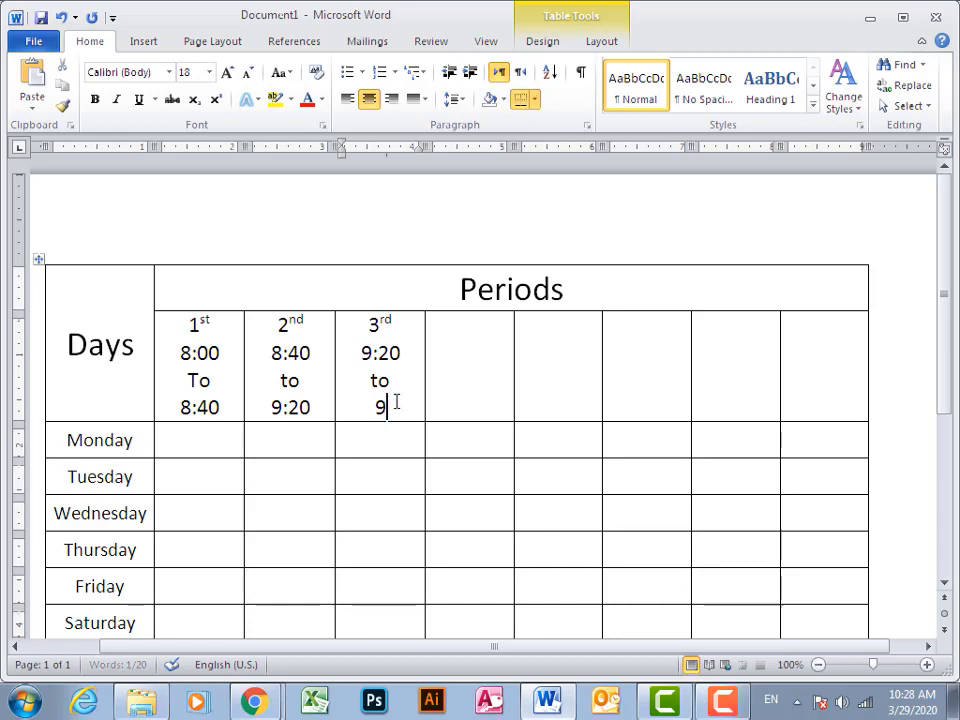
pyautogui.write(':40')
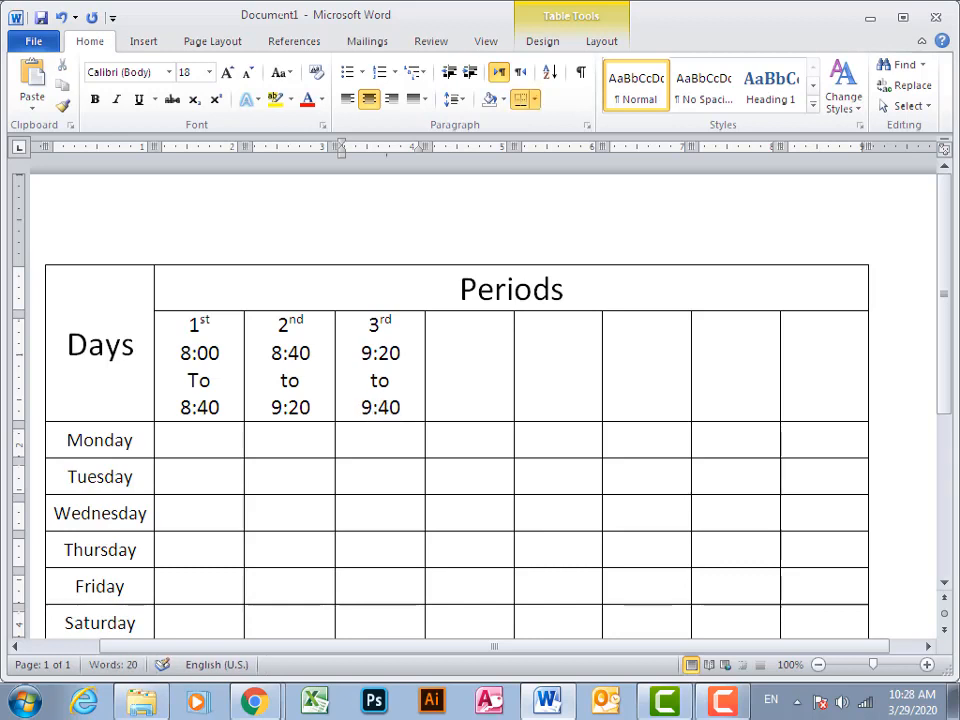
# Try to merge the column after the third period into one cell by erasing its inner horizontal borders in one stroke
pyautogui.press('Tab')
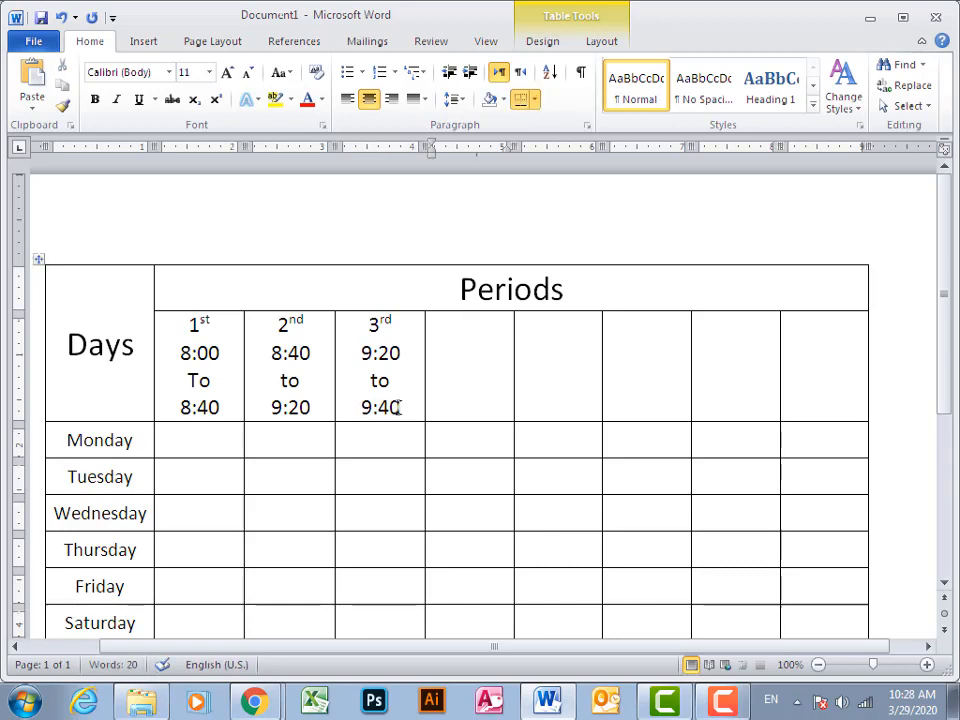
pyautogui.scroll(-1, 553, 491)
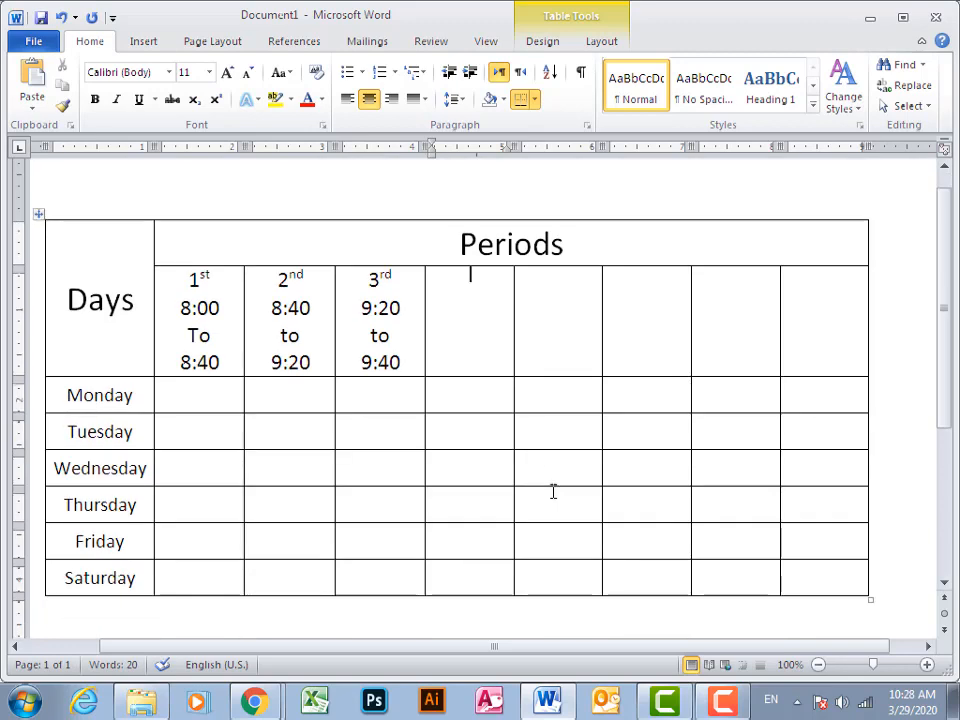
pyautogui.click(601, 41)
pyautogui.click(542, 41)
pyautogui.click(879, 80)
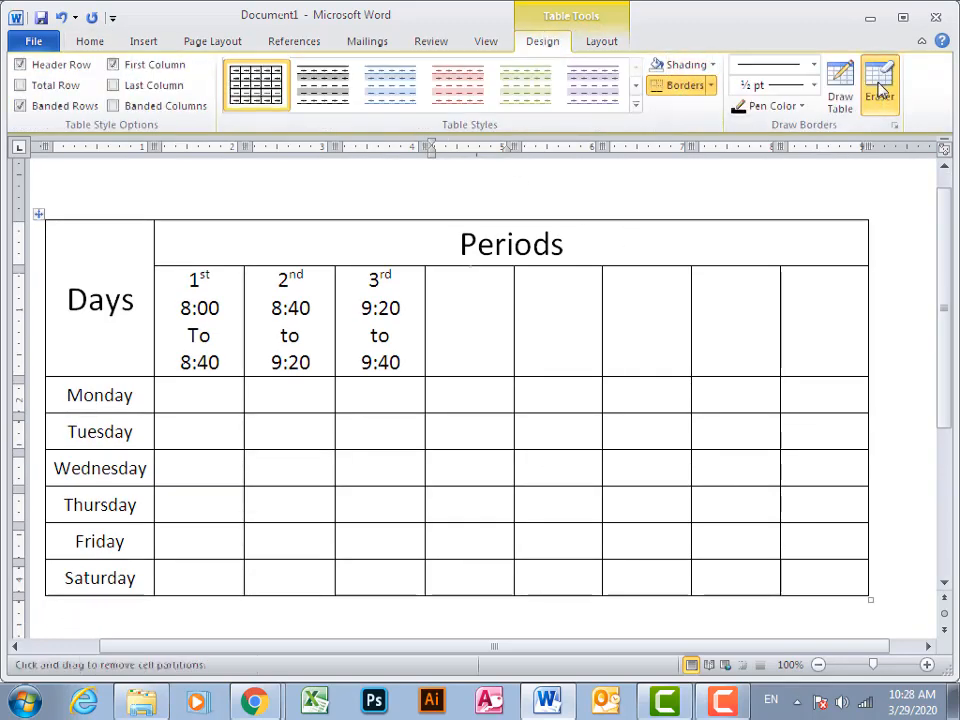
pyautogui.moveTo(480, 375); pyautogui.dragTo(482, 553)
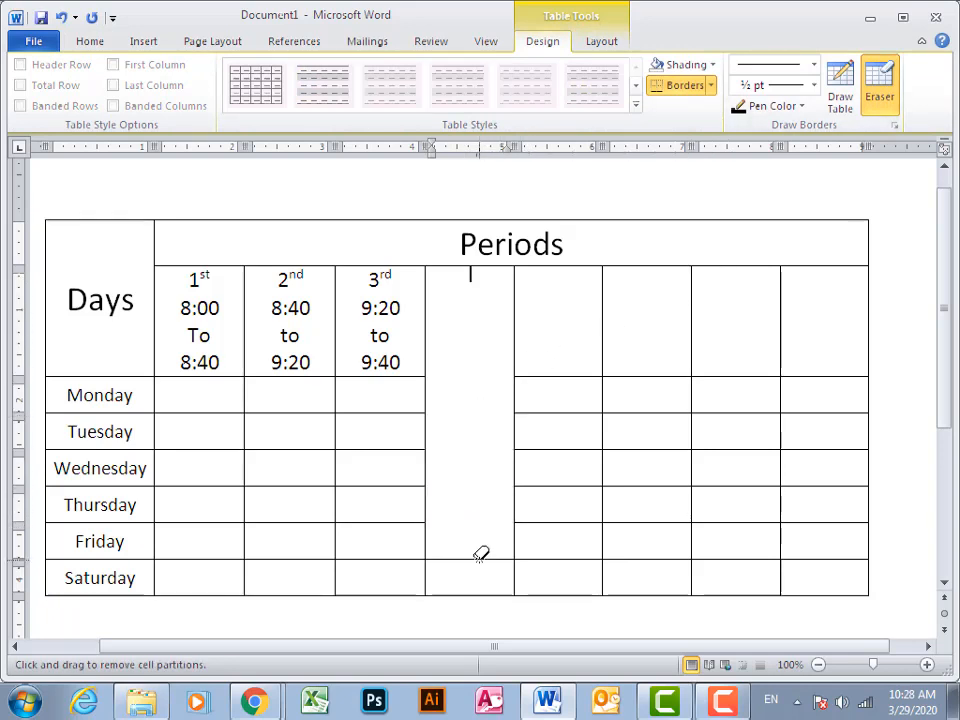
pyautogui.press('Escape')
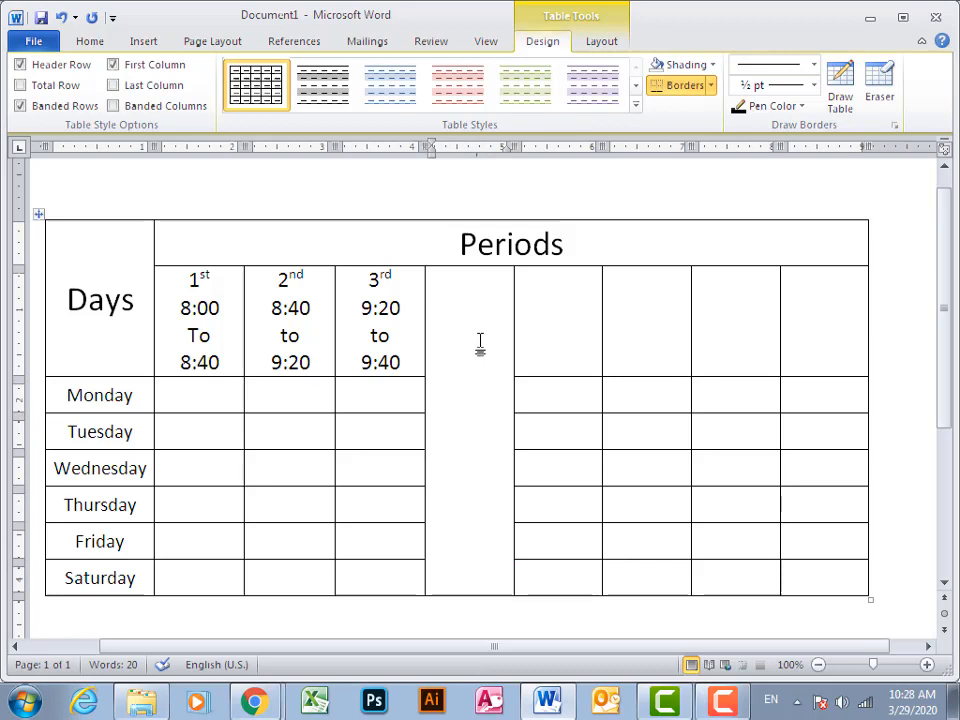
# Try the label "Break" in the merged column cell, and undo both the label and the border removal
pyautogui.write('Break')
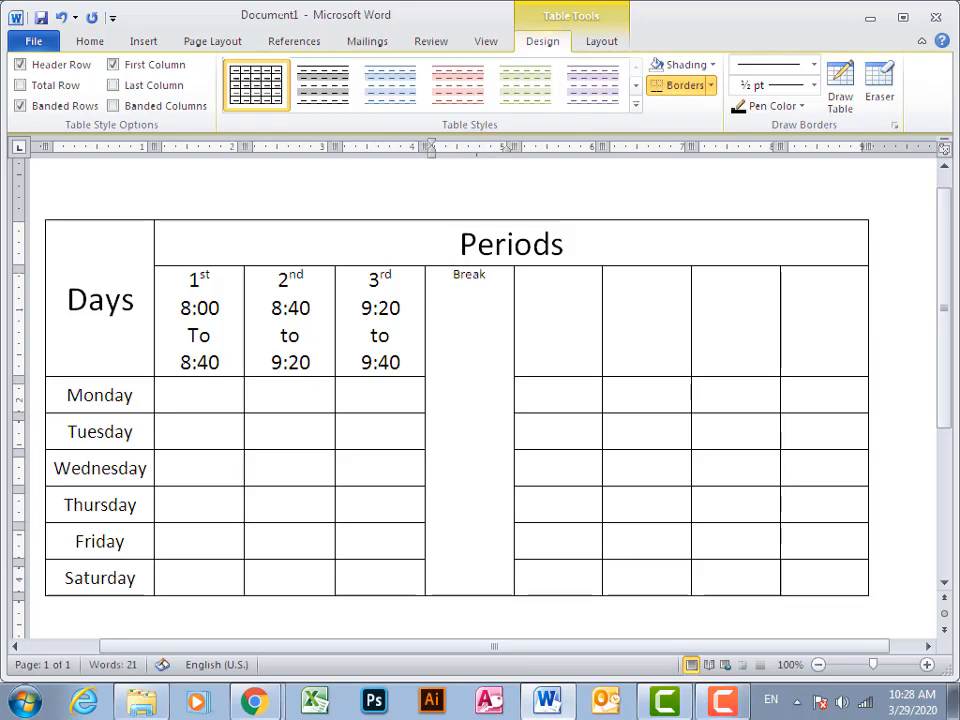
pyautogui.hotkey('shift', 'Left')
pyautogui.hotkey('shift', 'Left')
pyautogui.hotkey('shift', 'Left')
pyautogui.hotkey('shift', 'Left')
pyautogui.hotkey('shift', 'Left')
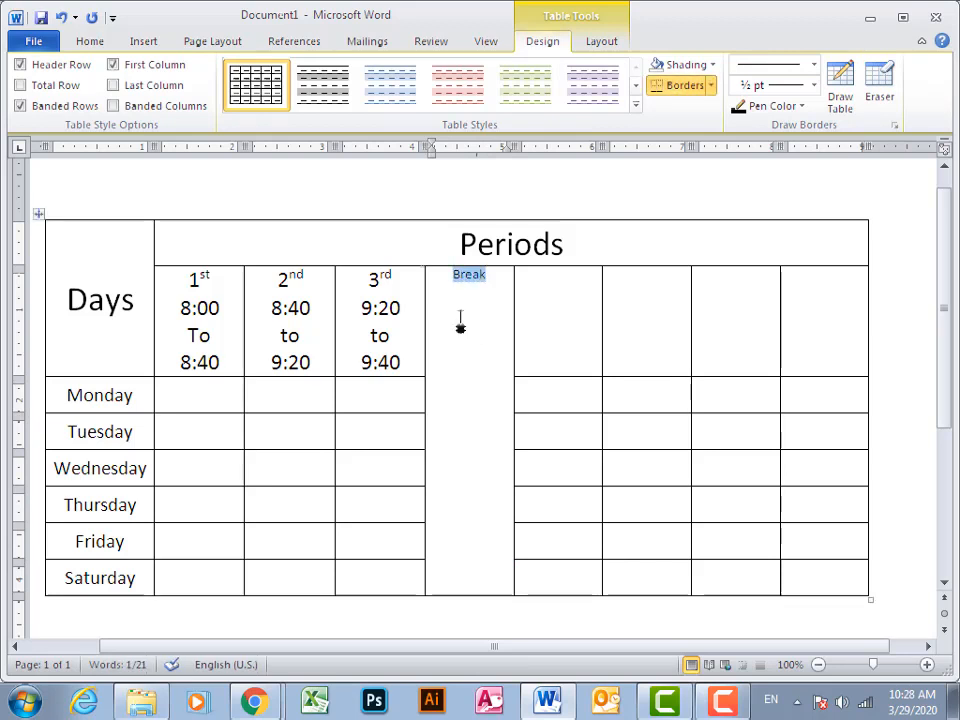
pyautogui.click(90, 41)
pyautogui.click(208, 72)
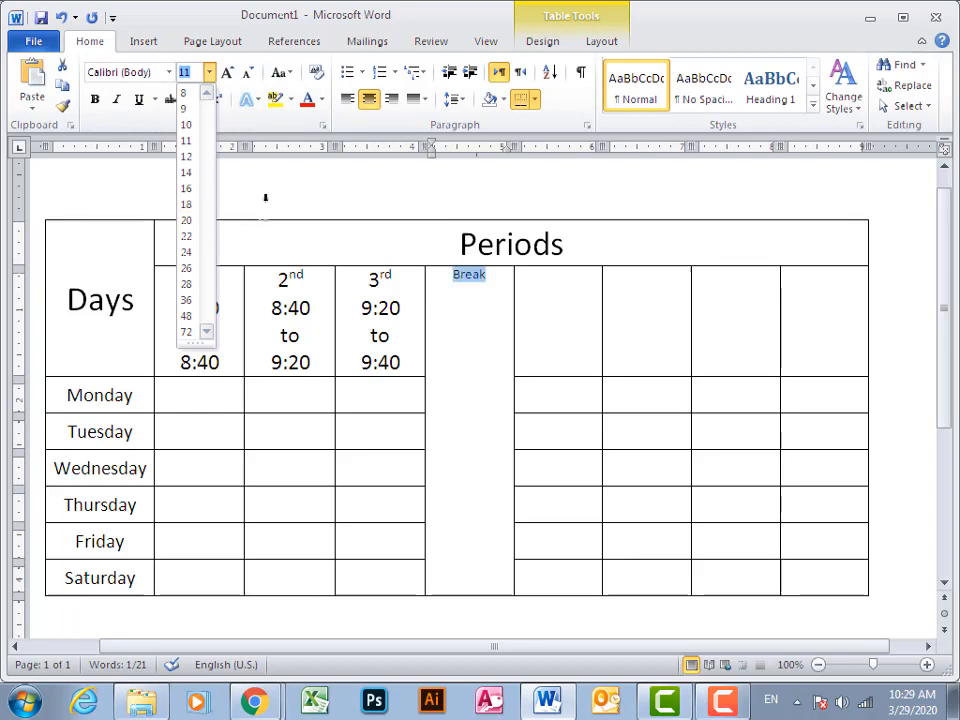
pyautogui.press('Escape')
pyautogui.press('Delete')
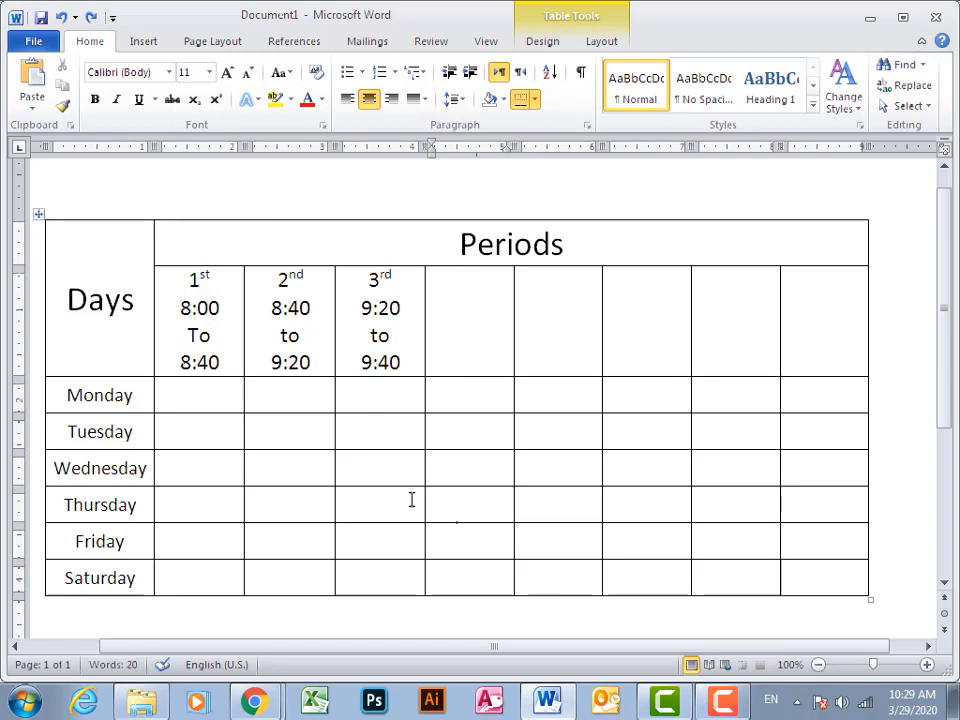
# Erase the inner horizontal borders one by one in the column after the third period, merging it into one cell down to Saturday
pyautogui.click(560, 43)
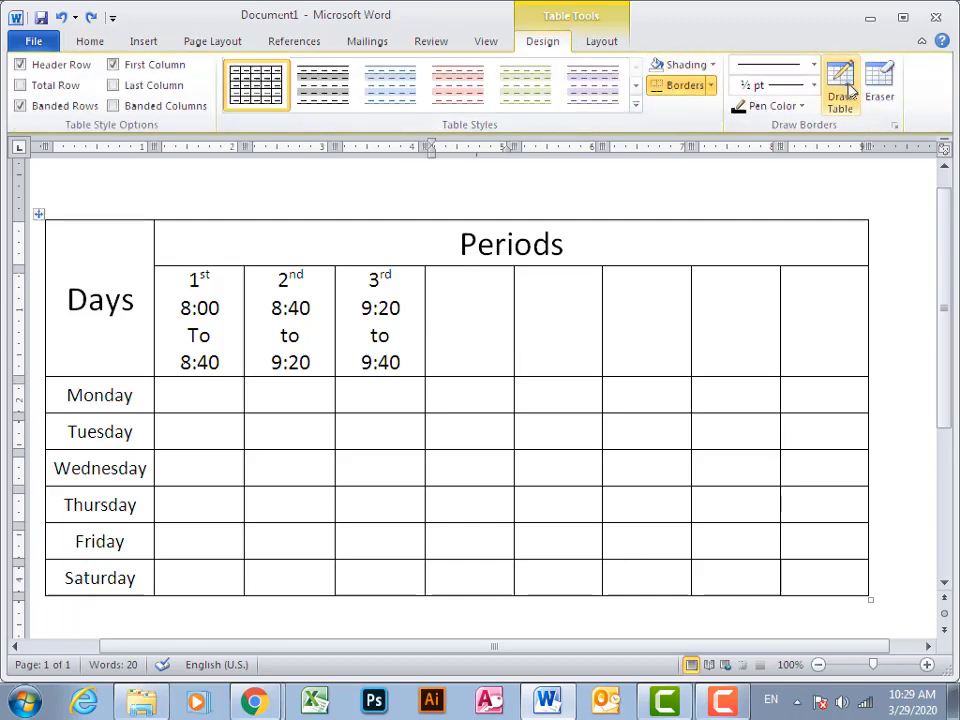
pyautogui.click(879, 82)
pyautogui.click(489, 376)
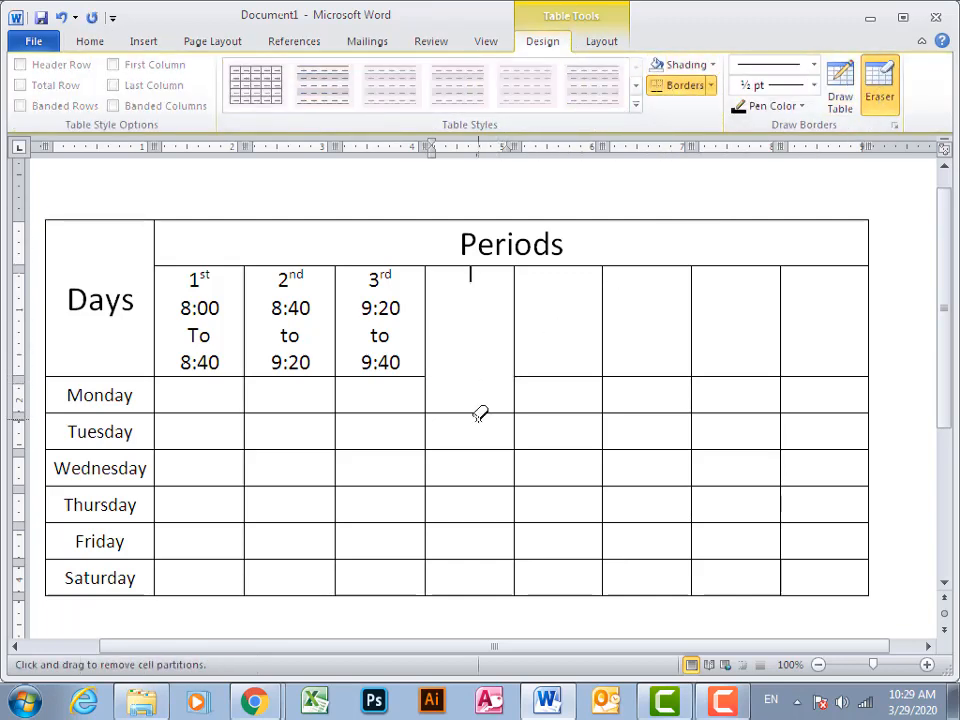
pyautogui.click(483, 412)
pyautogui.click(481, 449)
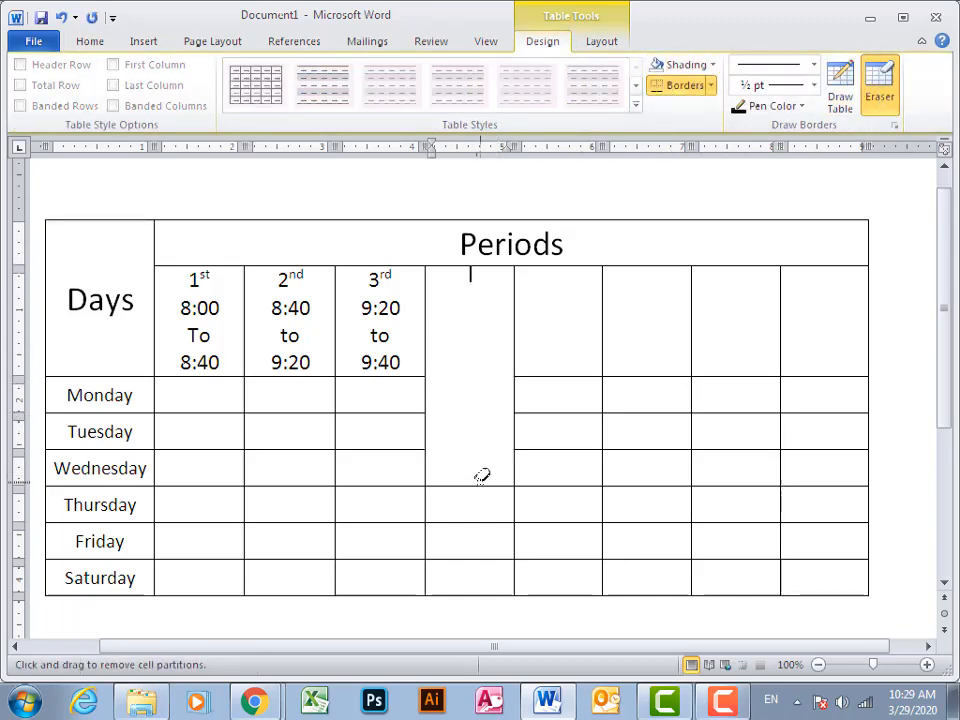
pyautogui.click(481, 485)
pyautogui.click(478, 522)
pyautogui.click(480, 556)
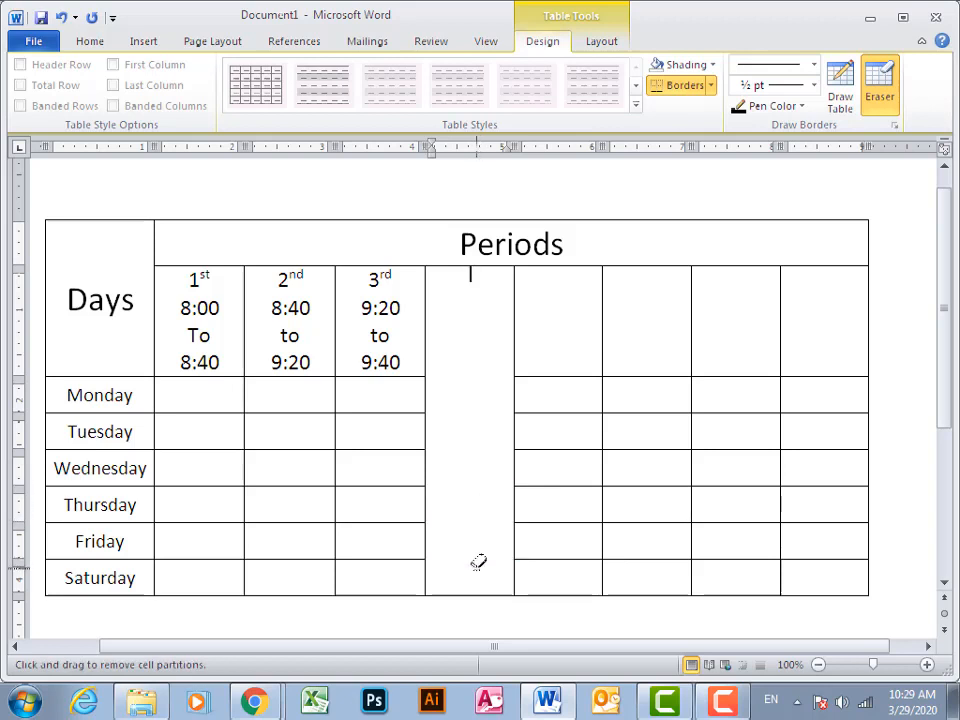
pyautogui.press('Escape')
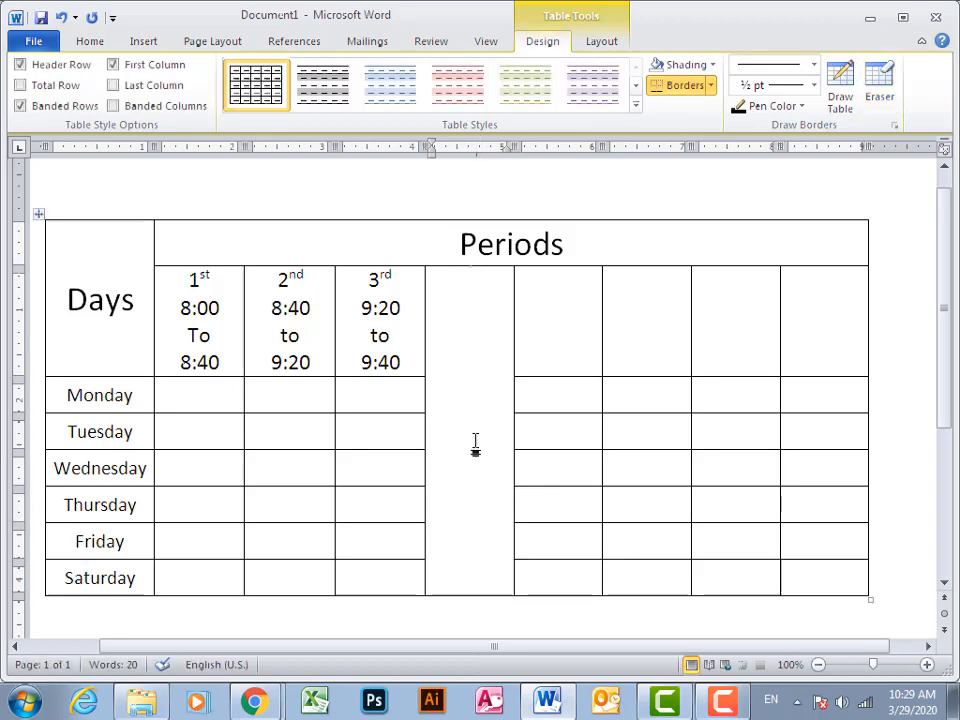
# Enter "Break 20 Minutes" in the merged cell after the third period
pyautogui.click(476, 443)
pyautogui.write('Break')
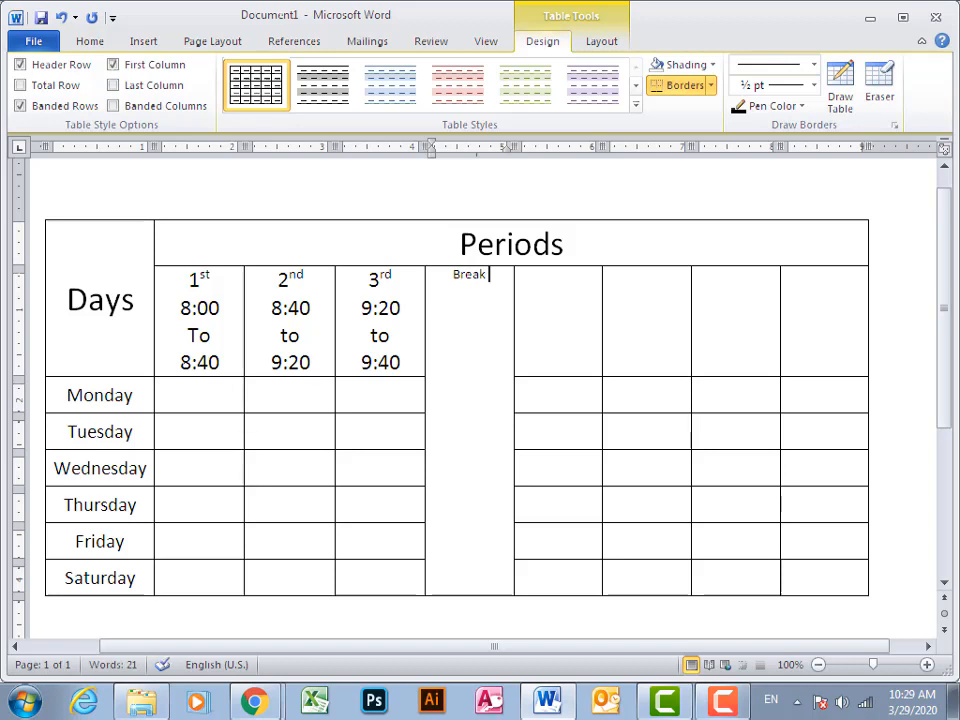
pyautogui.write(' 20 Min')
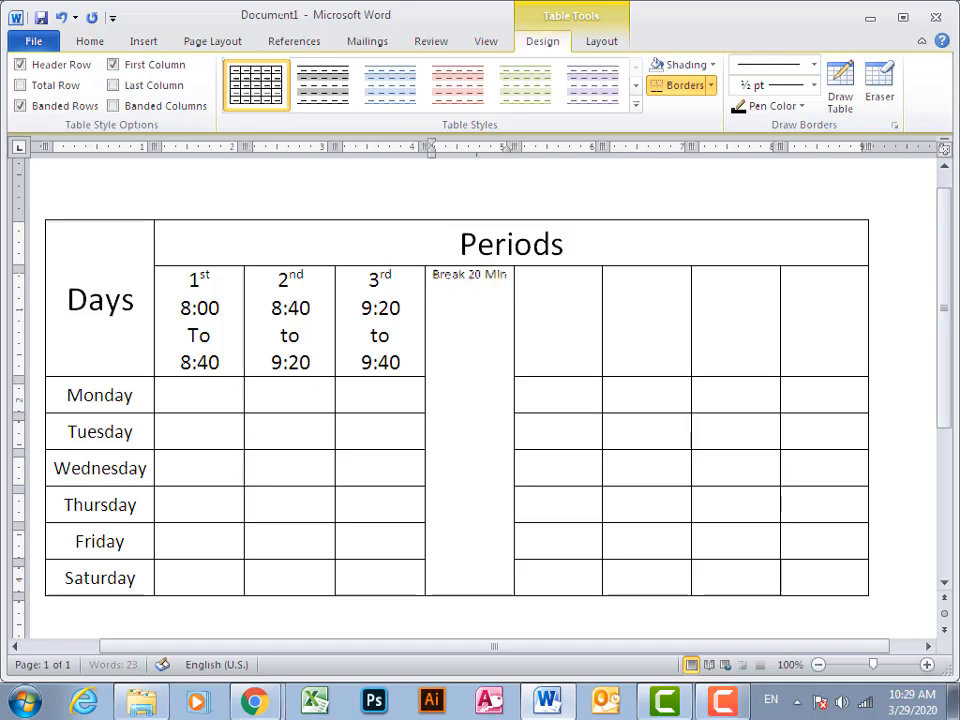
pyautogui.write('utes')
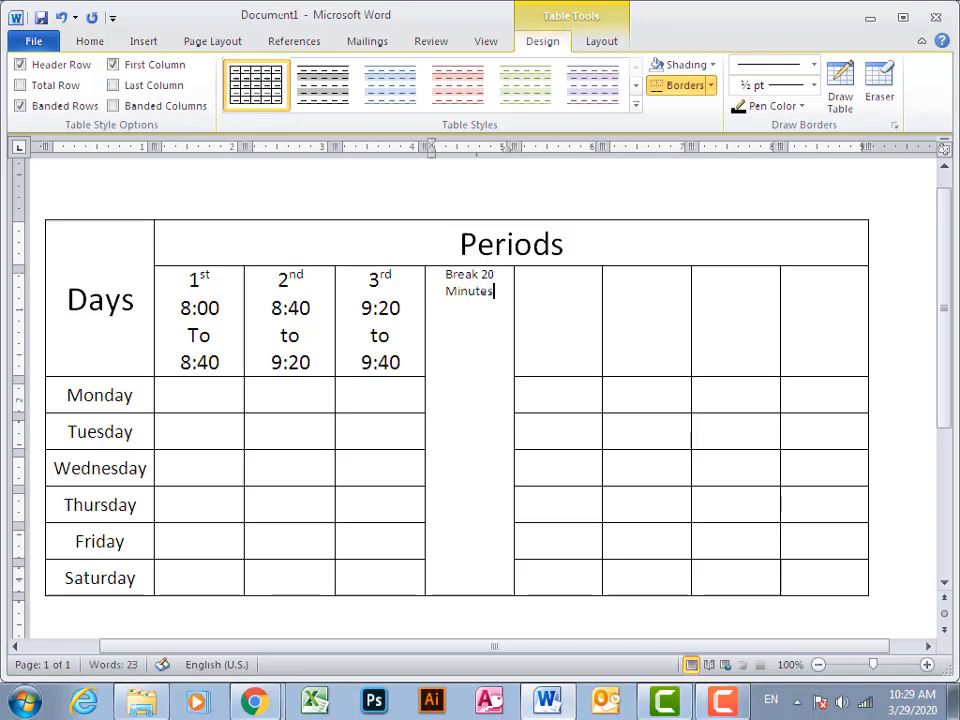
pyautogui.hotkey('ctrl', 'a')
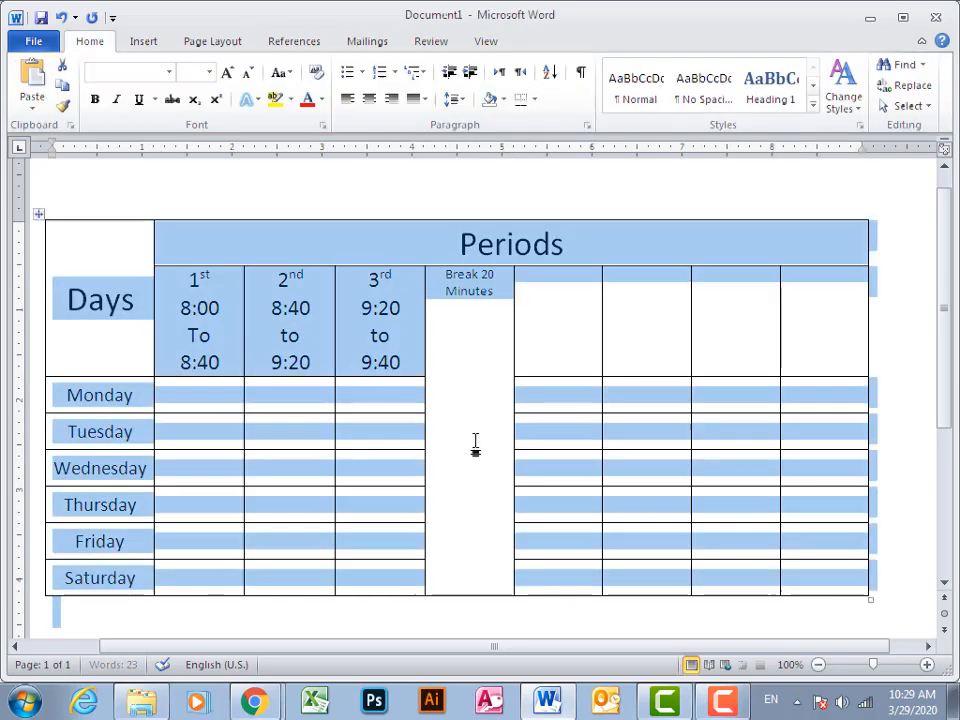
pyautogui.press('Down')
pyautogui.press('Up')
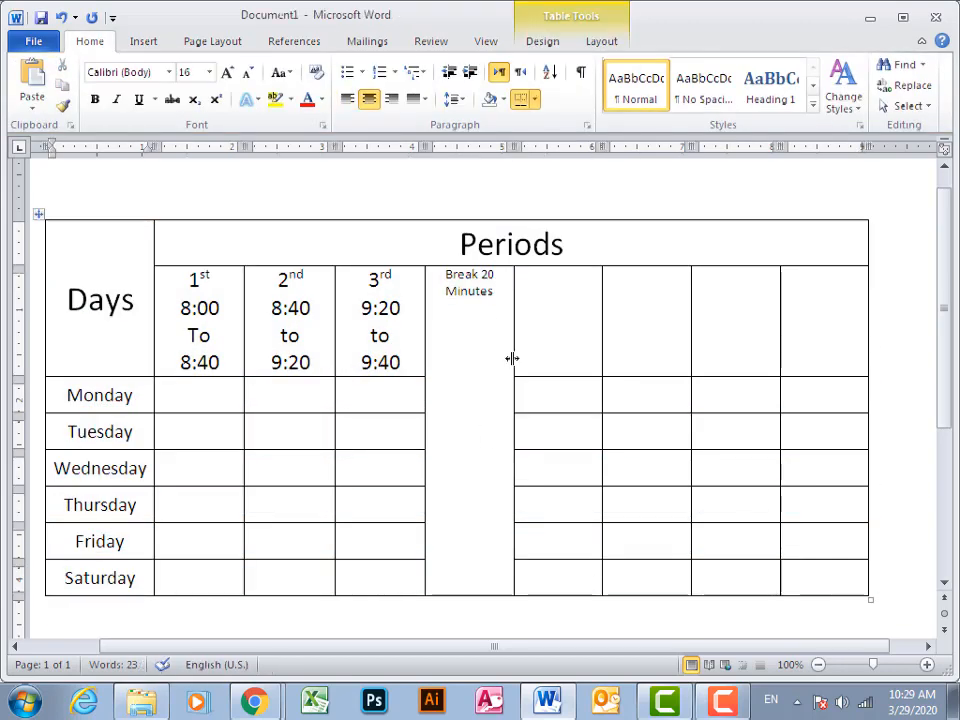
# Set the font size of the "Break 20 Minutes" text to 18
pyautogui.moveTo(446, 274); pyautogui.dragTo(493, 296)
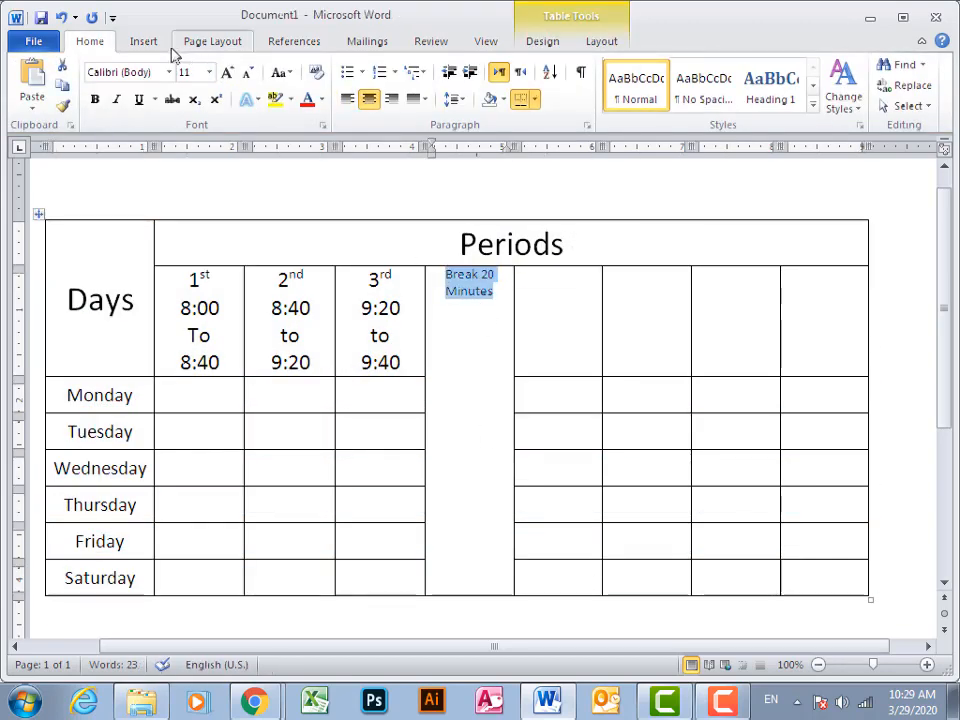
pyautogui.click(209, 72)
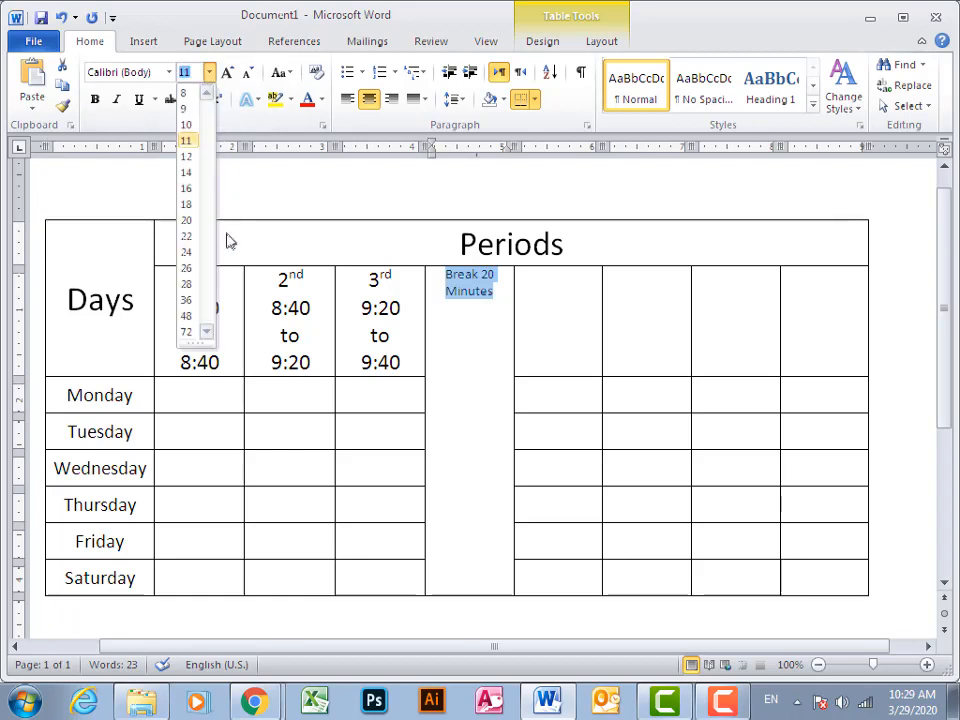
pyautogui.click(186, 204)
# Rotate the text direction of the "Break 20 Minutes" cell so it reads vertically from bottom to top
pyautogui.click(596, 46)
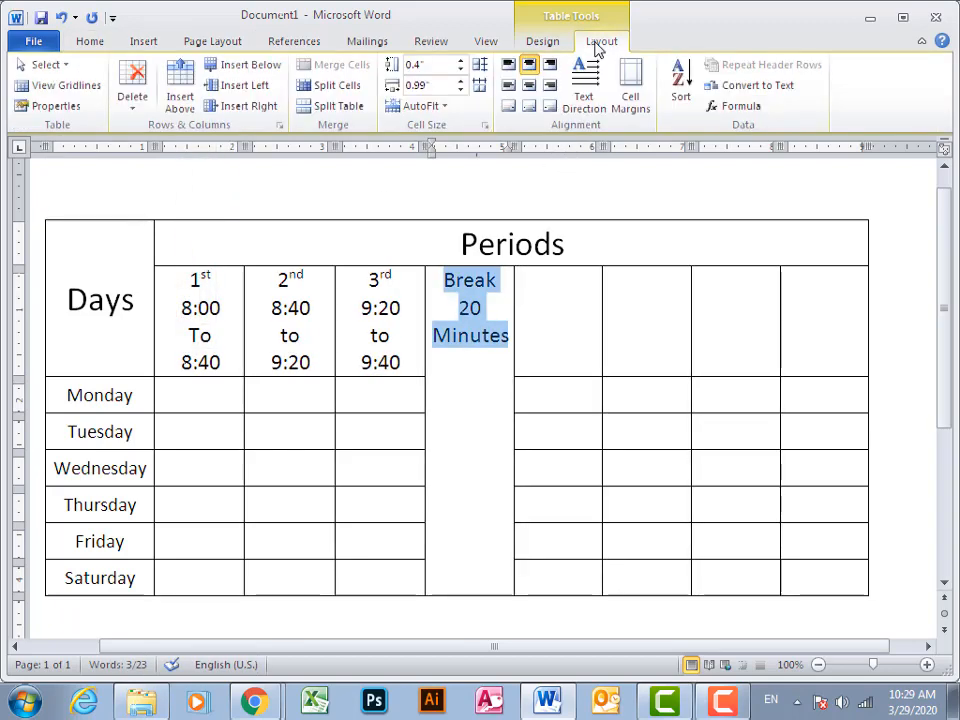
pyautogui.click(583, 92)
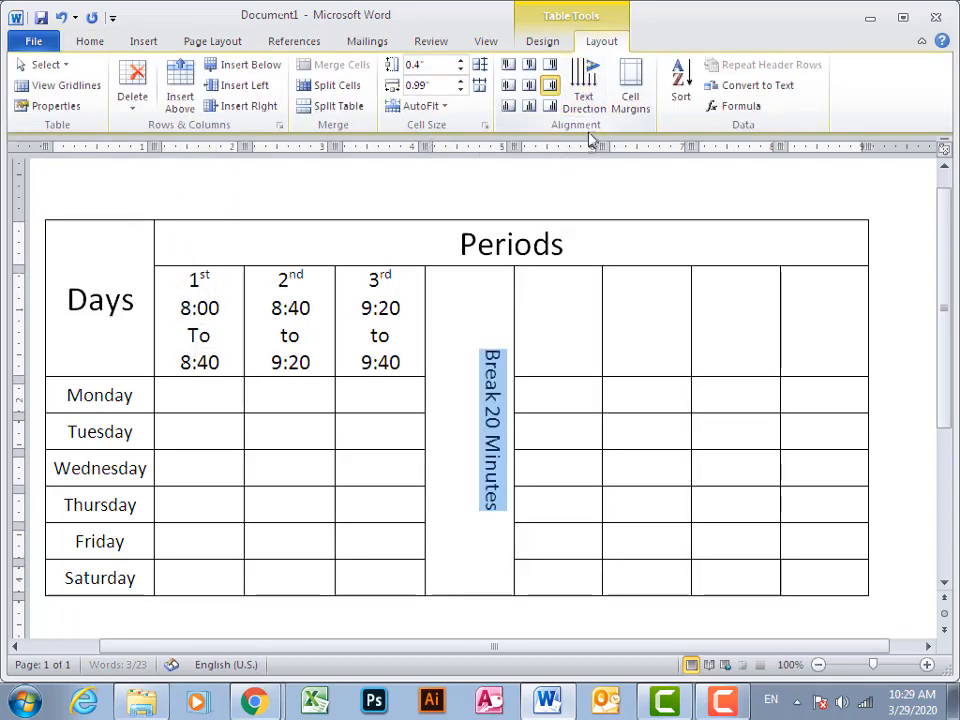
pyautogui.click(585, 77)
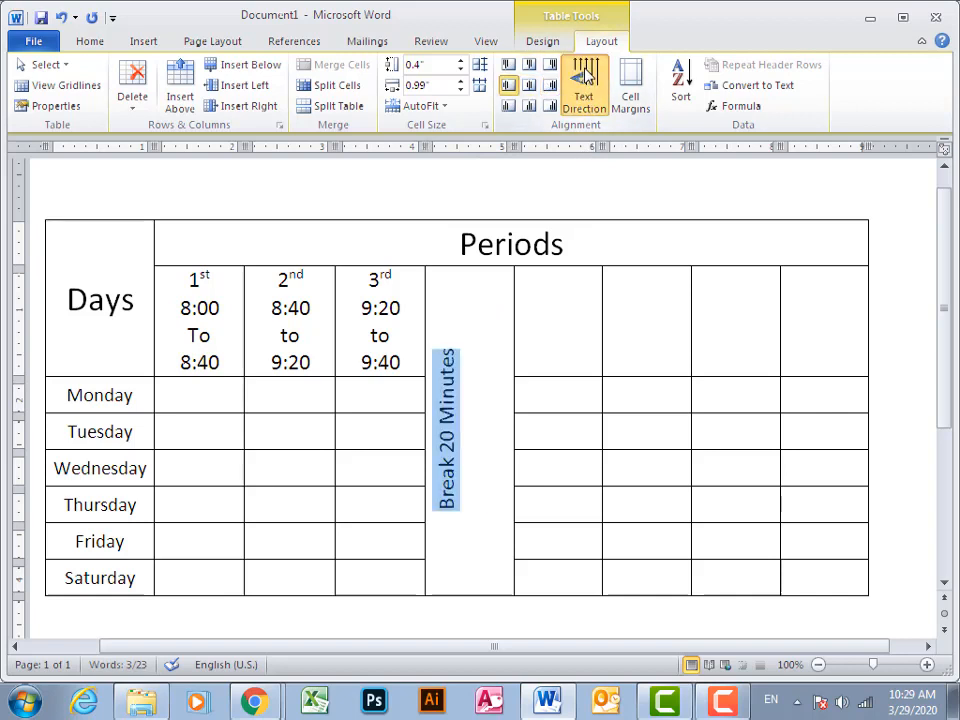
pyautogui.click(585, 77)
pyautogui.click(585, 77)
pyautogui.click(585, 77)
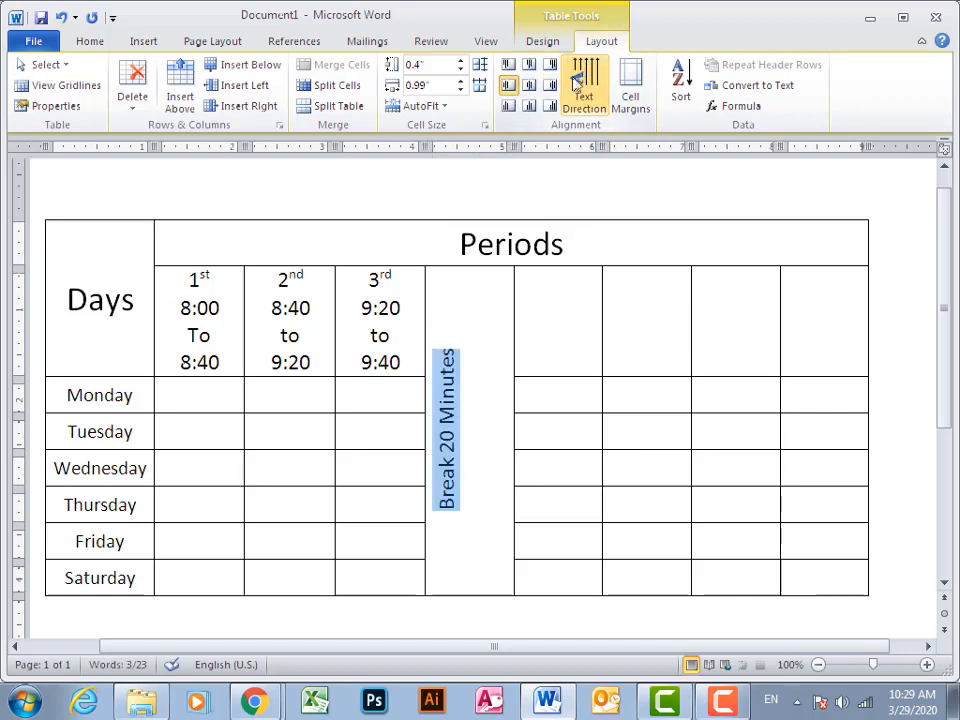
# Center the "Break 20 Minutes" text both horizontally and vertically within its merged cell
pyautogui.click(529, 85)
pyautogui.click(584, 300)
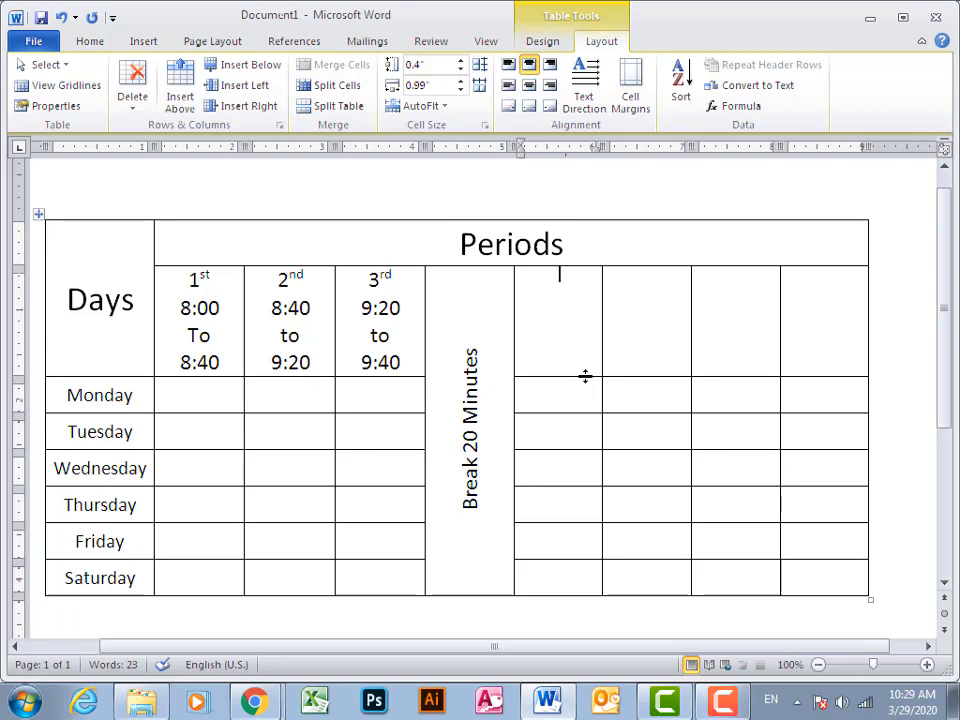
# Copy the third period's heading into the header cell just after the break column and renumber it 4th
pyautogui.moveTo(373, 283); pyautogui.dragTo(424, 373)
pyautogui.hotkey('ctrl', 'c')
pyautogui.click(571, 317)
pyautogui.hotkey('ctrl', 'v')
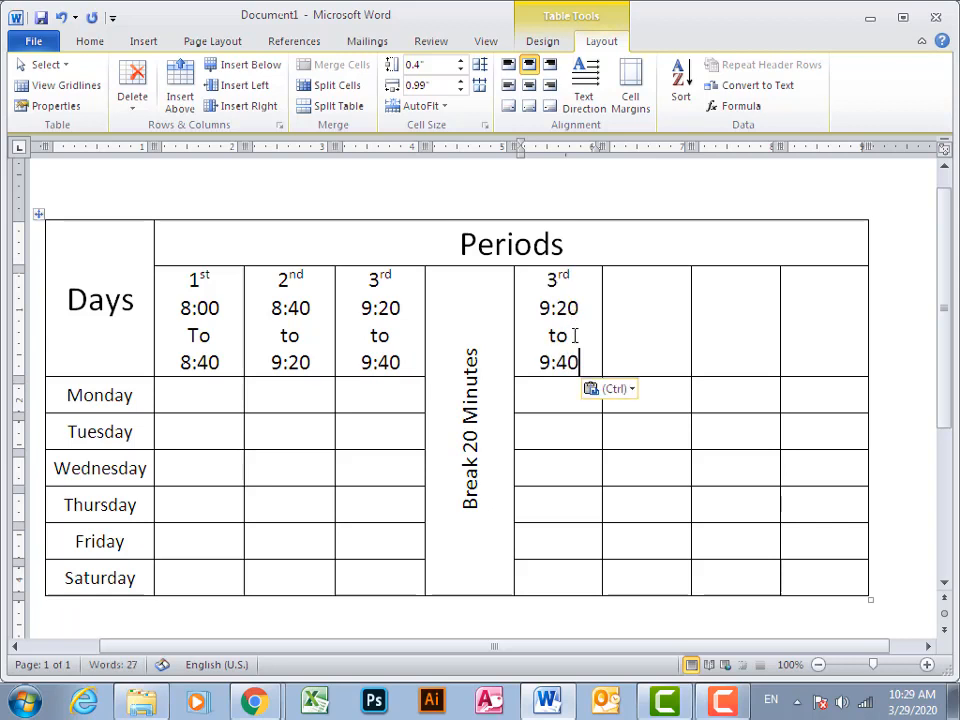
pyautogui.doubleClick(566, 279)
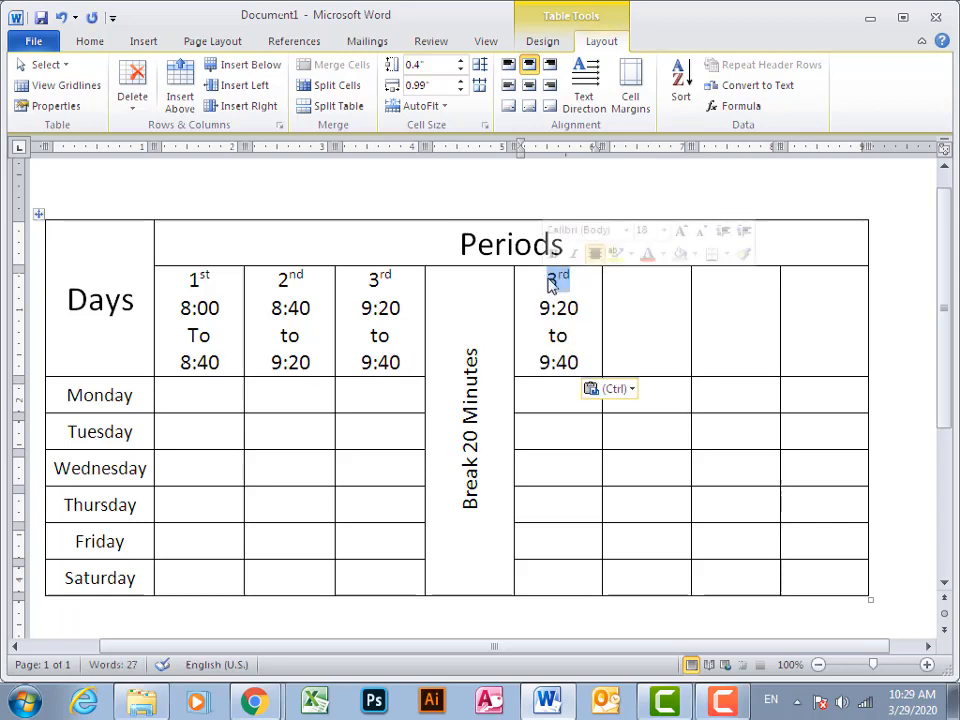
pyautogui.write('4th')
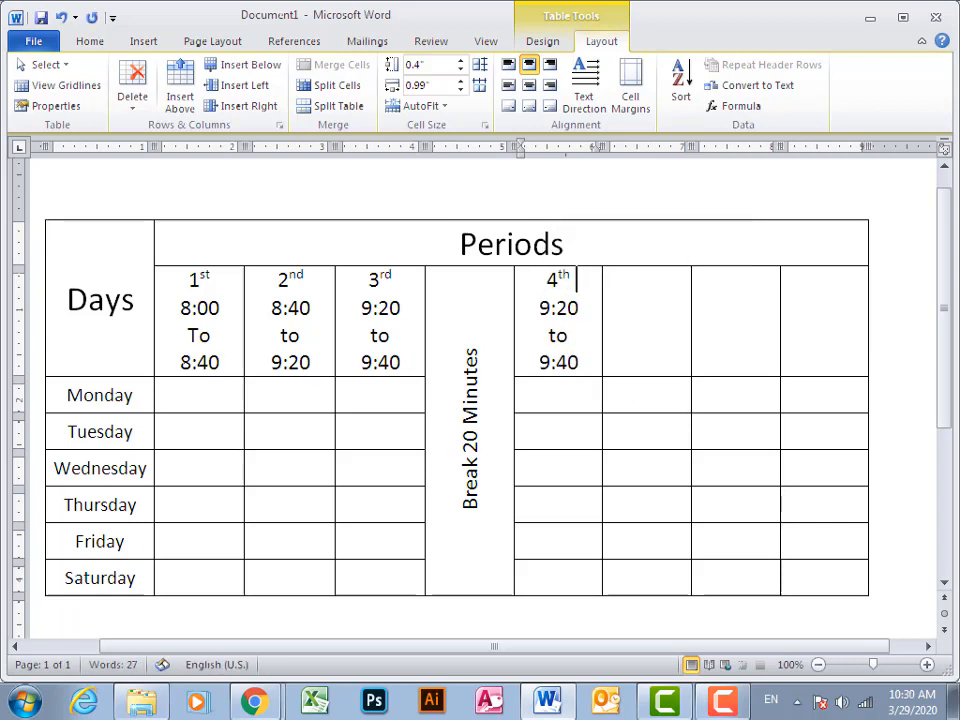
# Set the start time in the 4th period heading to 10:00
pyautogui.press('Down')
pyautogui.hotkey('shift', 'Left')
pyautogui.hotkey('shift', 'Left')
pyautogui.hotkey('shift', 'Left')
pyautogui.hotkey('shift', 'Left')
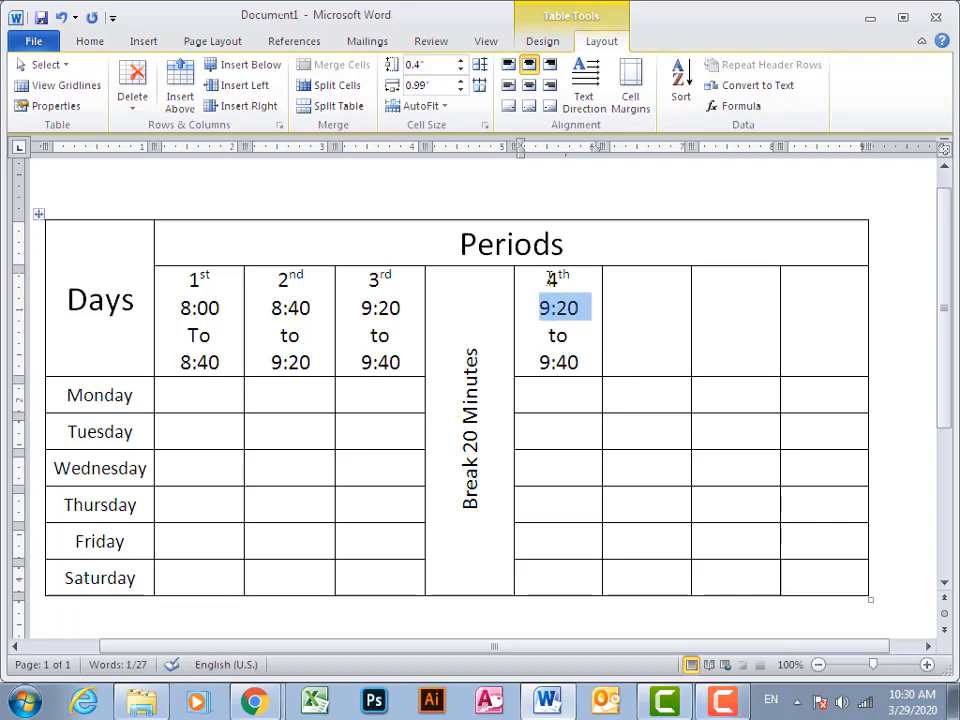
pyautogui.write('10')
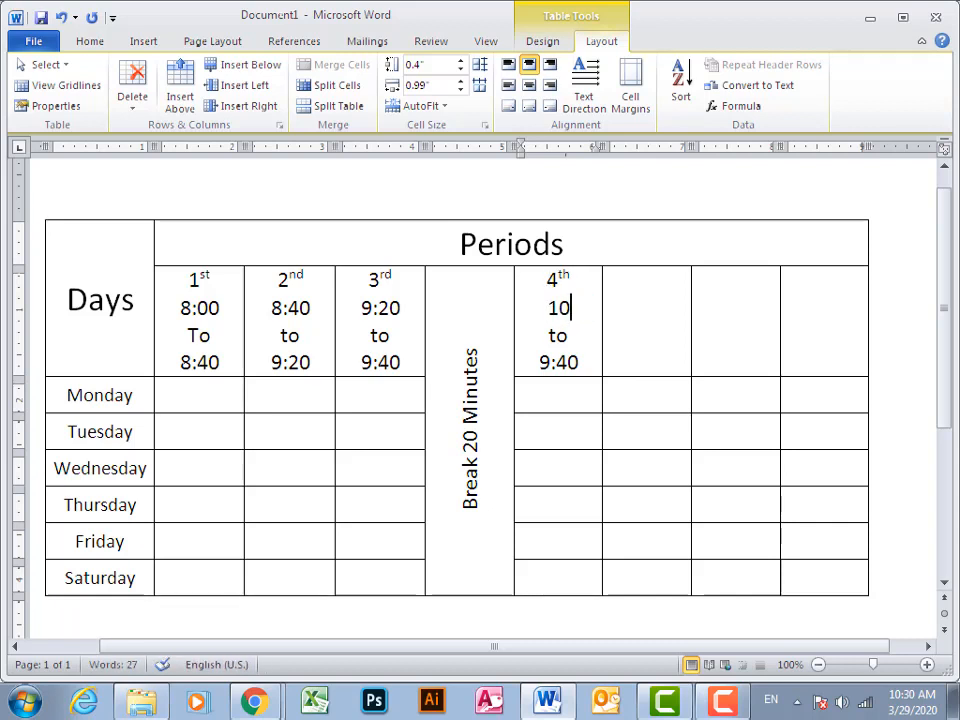
pyautogui.write(':00')
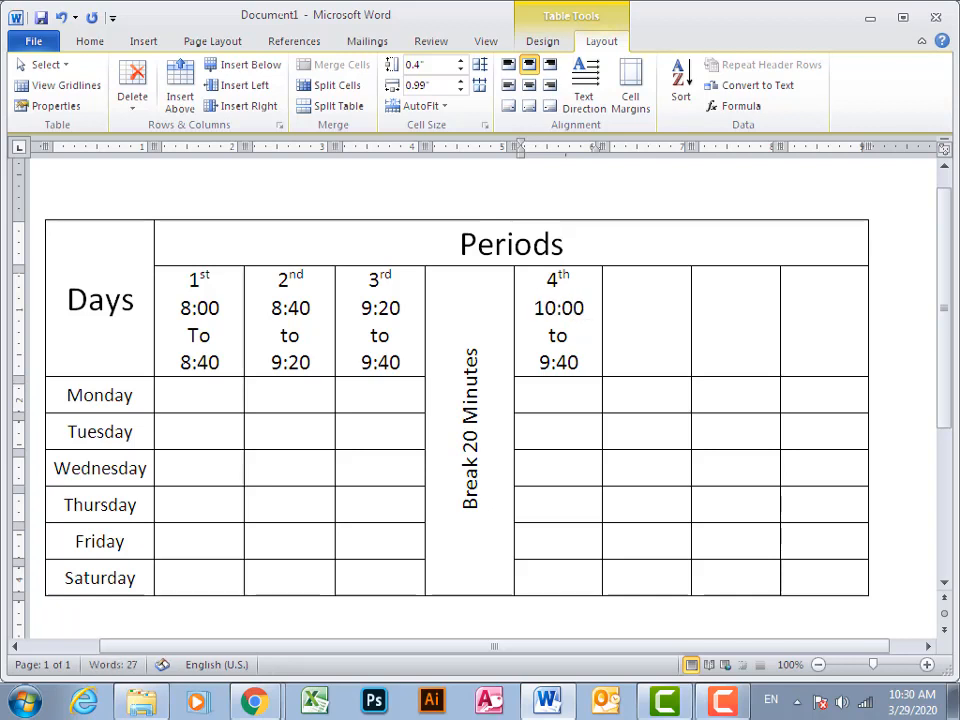
# Set the end time in the 4th period heading to 10:40
pyautogui.press('Down')
pyautogui.press('Down')
pyautogui.hotkey('shift', 'Left')
pyautogui.hotkey('shift', 'Left')
pyautogui.hotkey('shift', 'Left')
pyautogui.hotkey('shift', 'Left')
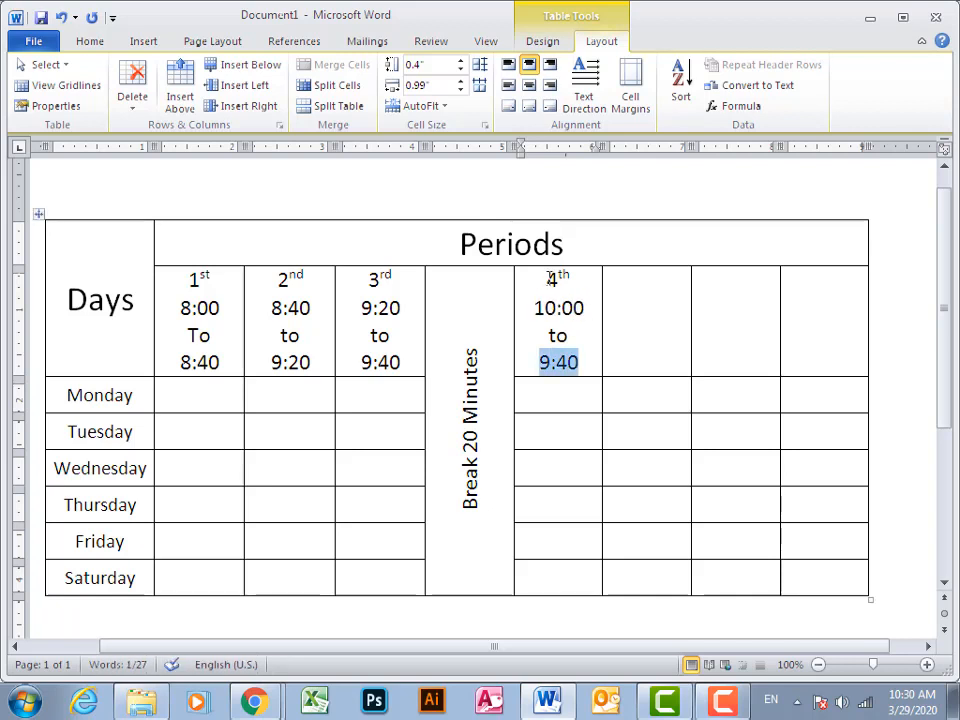
pyautogui.write('10')
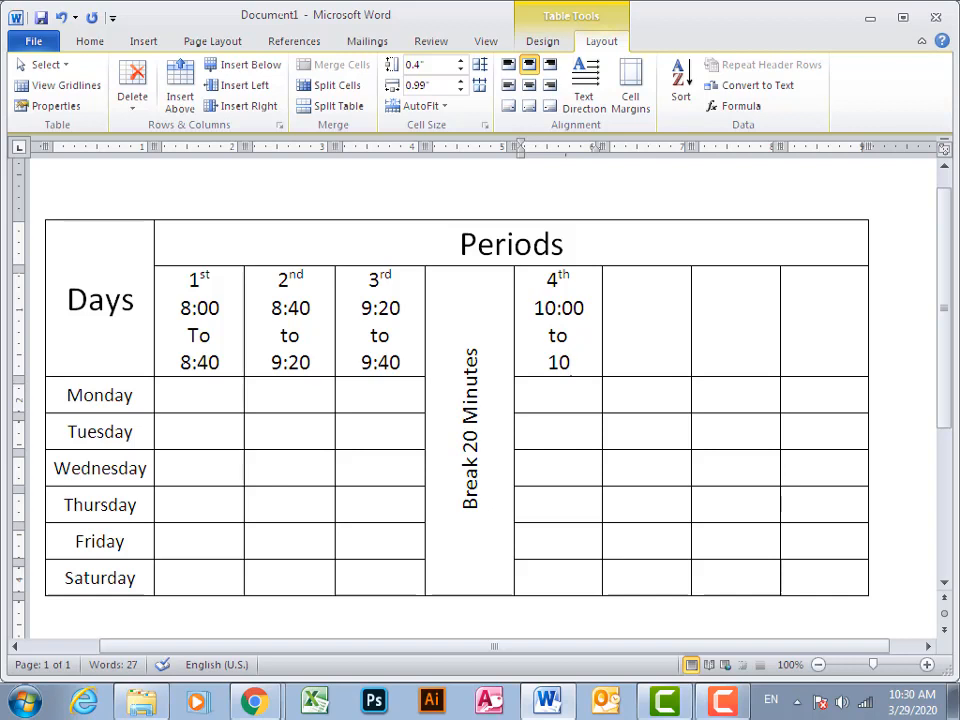
pyautogui.write(':40')
pyautogui.press('Tab')
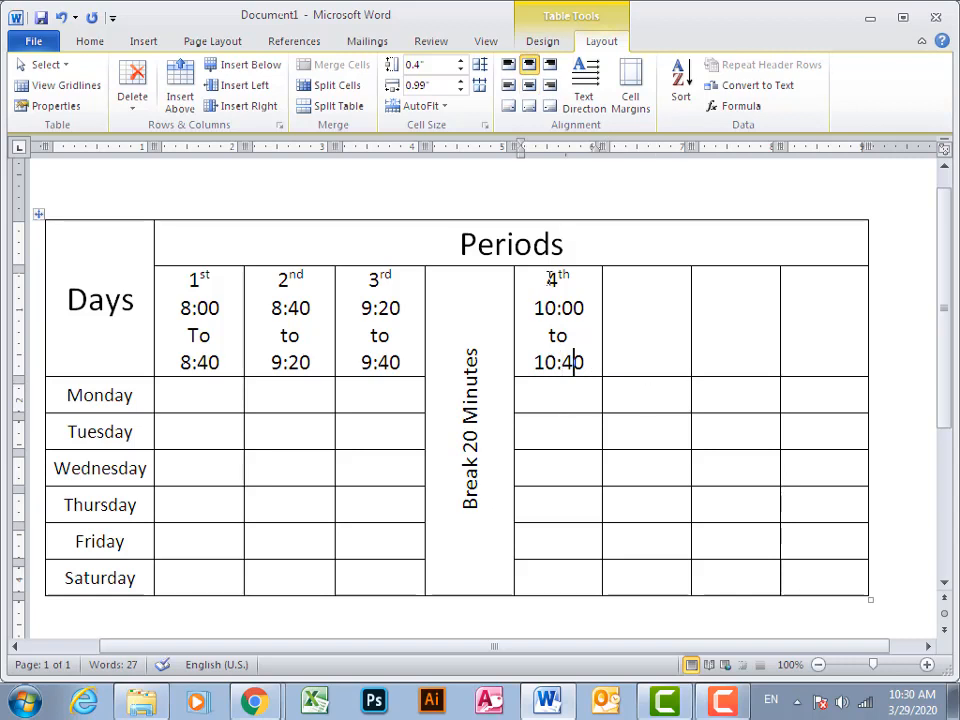
# Copy the complete 4th period heading into the next header cell and renumber the copy 5th
pyautogui.moveTo(574, 360); pyautogui.dragTo(575, 338)
pyautogui.moveTo(551, 279)
pyautogui.mouseDown()
pyautogui.moveTo(552, 262)
pyautogui.moveTo(549, 284)
pyautogui.mouseUp()
pyautogui.hotkey('ctrl', 'c')
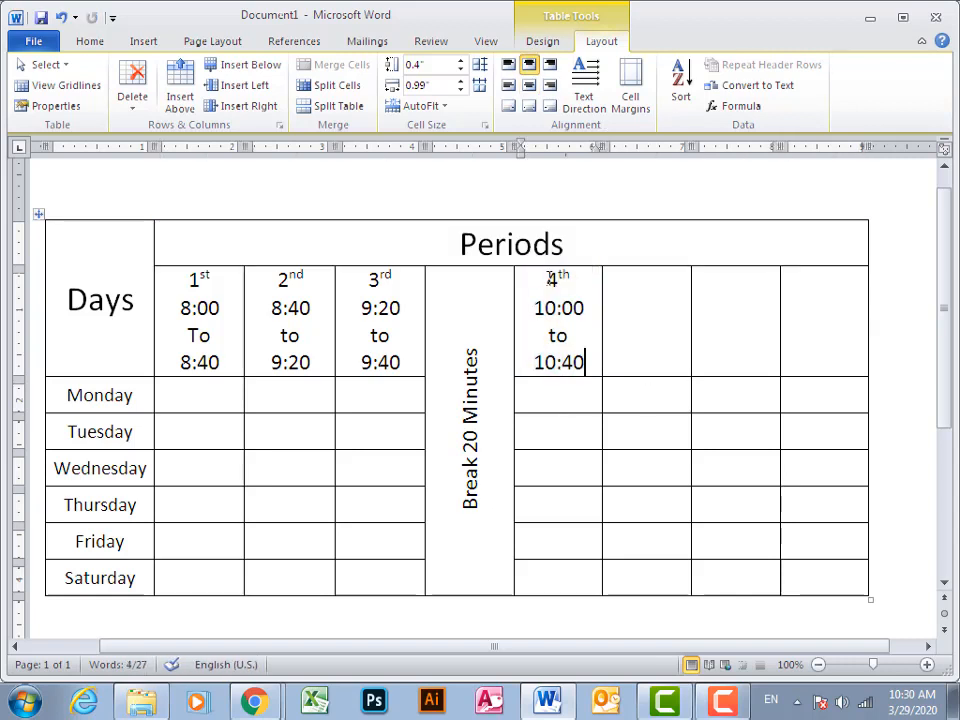
pyautogui.click(649, 272)
pyautogui.hotkey('ctrl', 'v')
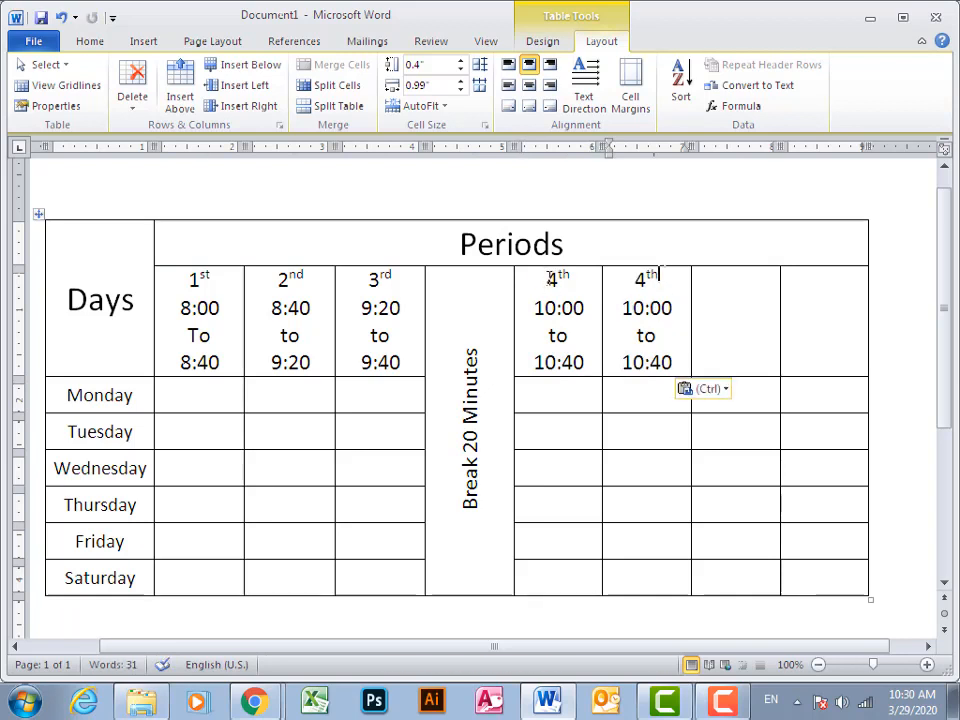
pyautogui.moveTo(646, 280); pyautogui.dragTo(643, 308)
pyautogui.write('5')
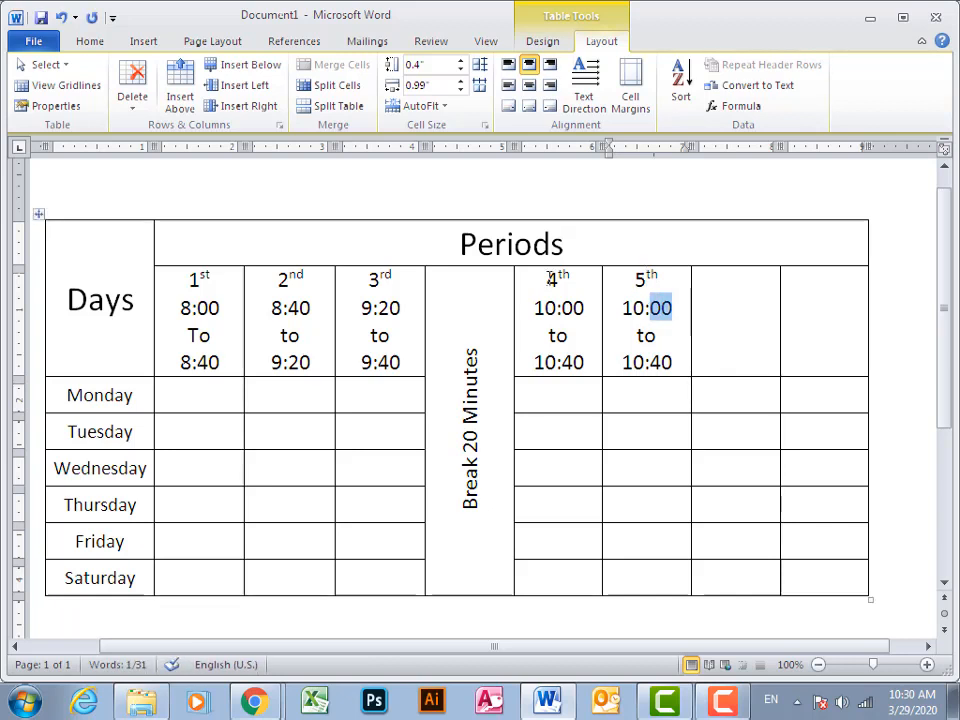
pyautogui.write('40')
# Change the 5th period's times to 10:40 to 11:20
pyautogui.press('Down')
pyautogui.press('Down')
pyautogui.hotkey('shift', 'Left')
pyautogui.hotkey('shift', 'Left')
pyautogui.hotkey('shift', 'Left')
pyautogui.hotkey('shift', 'Left')
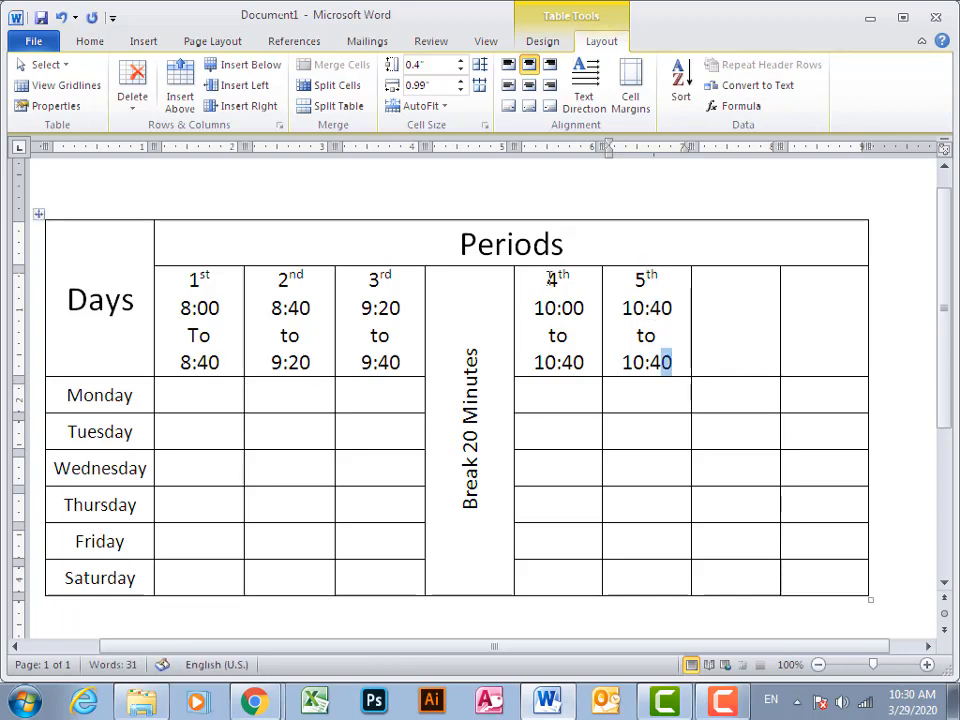
pyautogui.write('1:20')
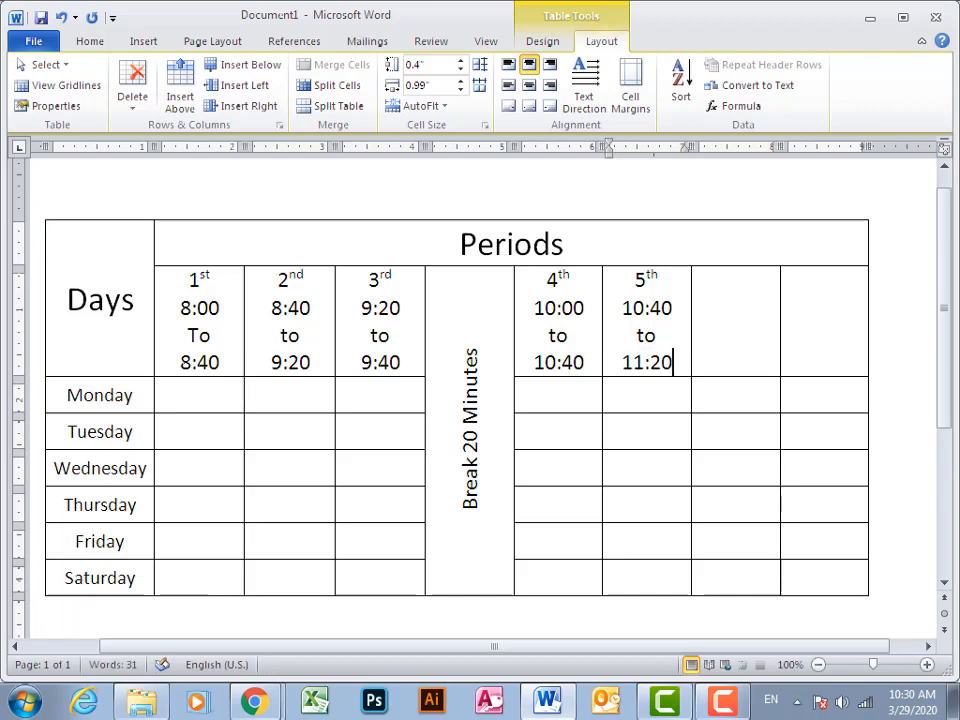
# Paste the copied period heading into the header cell after the 5th period and renumber it 6th
pyautogui.press('Tab')
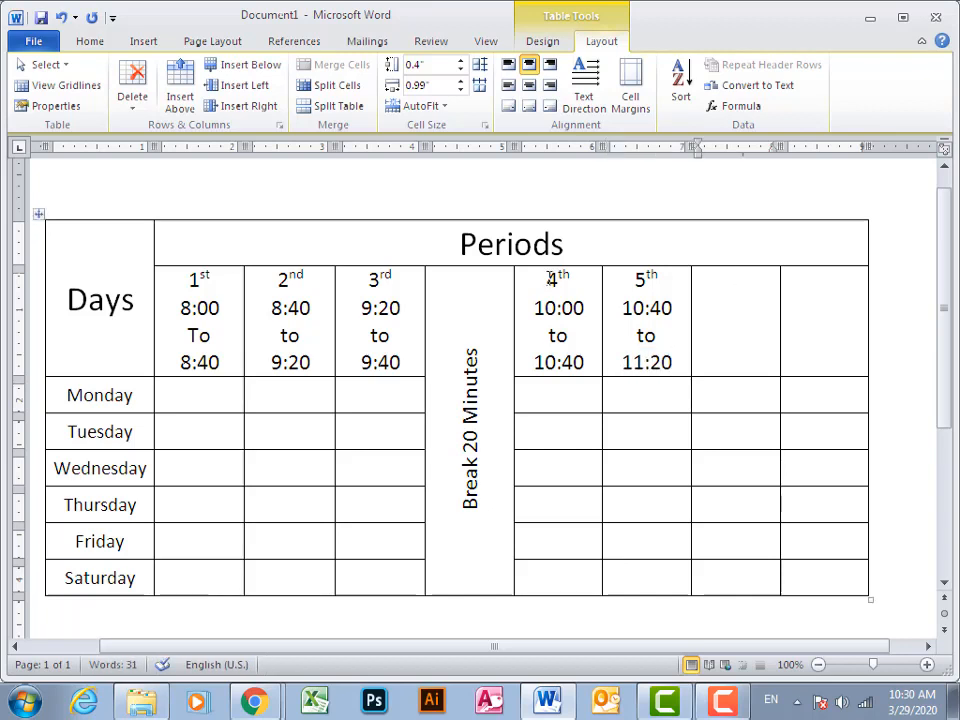
pyautogui.hotkey('ctrl', 'v')
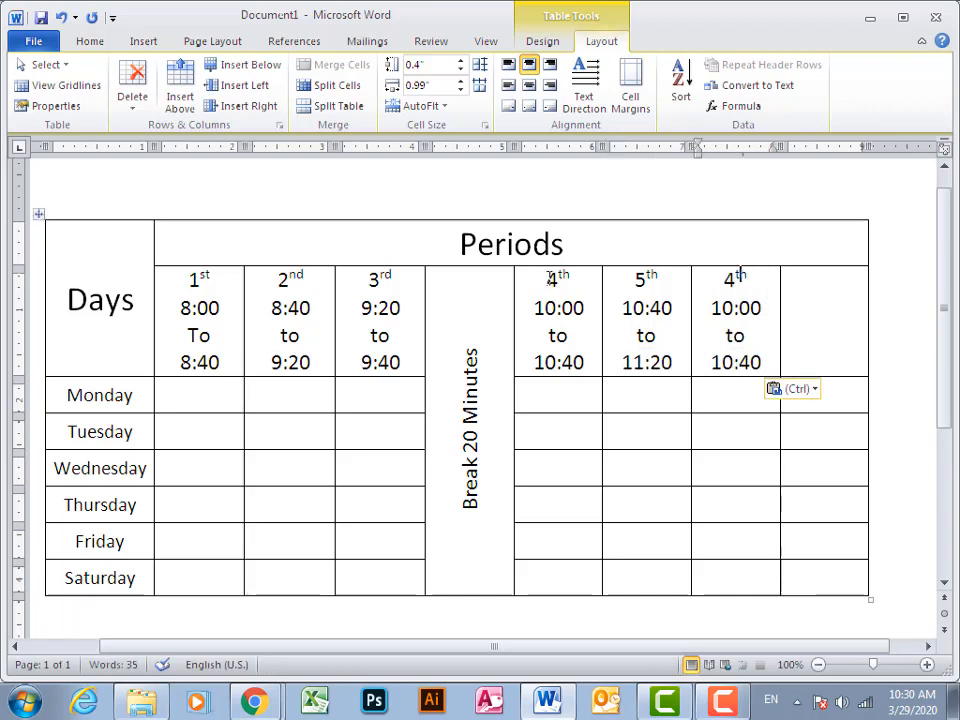
pyautogui.moveTo(736, 281); pyautogui.dragTo(725, 281)
pyautogui.write('6')
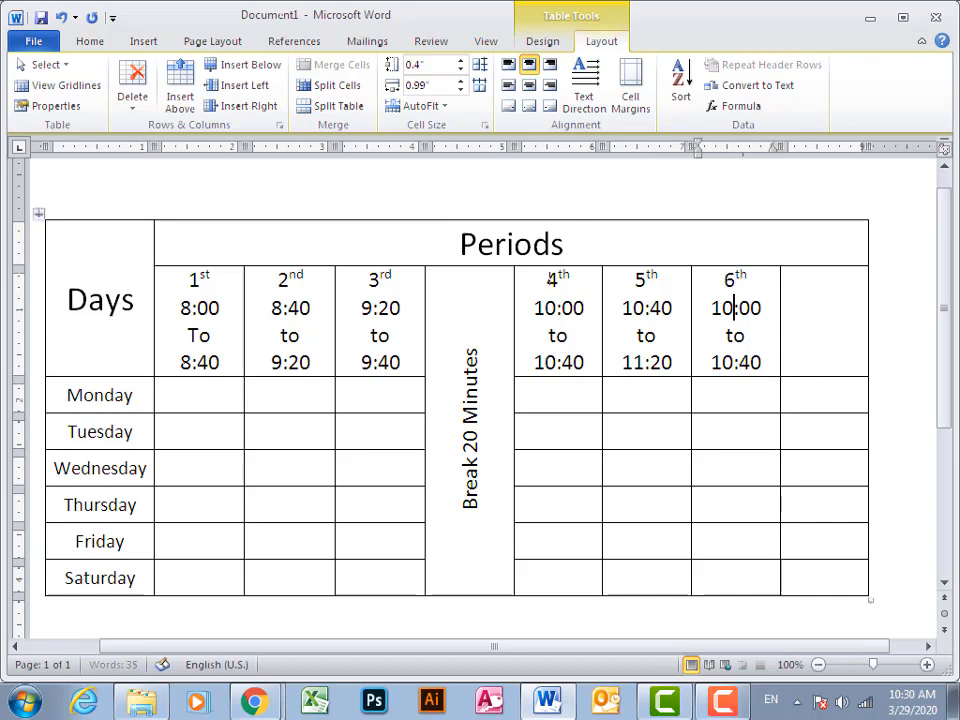
# Change the 6th period's times to 11:20 to 12:00
pyautogui.hotkey('shift', 'Left')
pyautogui.hotkey('shift', 'Left')
pyautogui.hotkey('shift', 'Left')
pyautogui.hotkey('shift', 'Left')
pyautogui.hotkey('shift', 'Left')
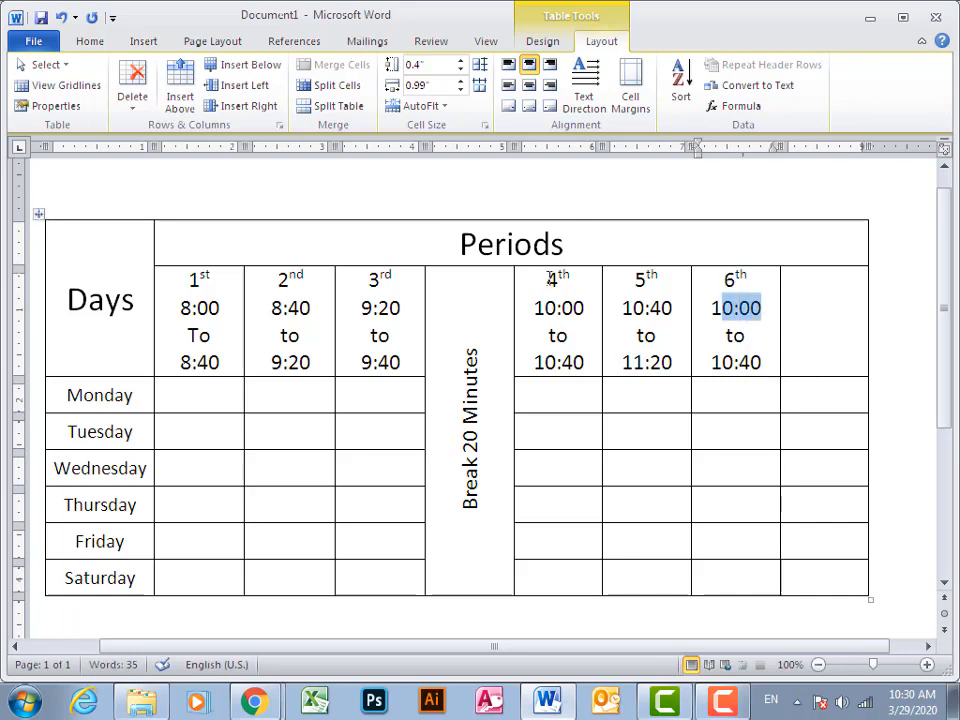
pyautogui.write('11:20')
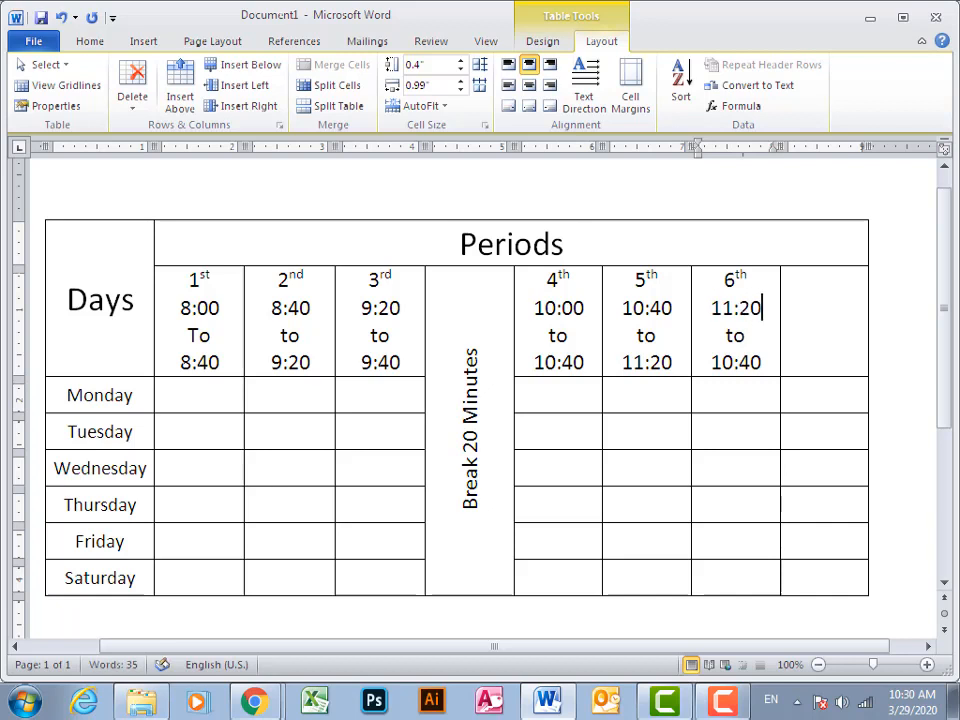
pyautogui.press('Down')
pyautogui.hotkey('shift', 'Left')
pyautogui.hotkey('shift', 'Left')
pyautogui.hotkey('shift', 'Left')
pyautogui.hotkey('shift', 'Left')
pyautogui.hotkey('shift', 'Left')
pyautogui.write('12')
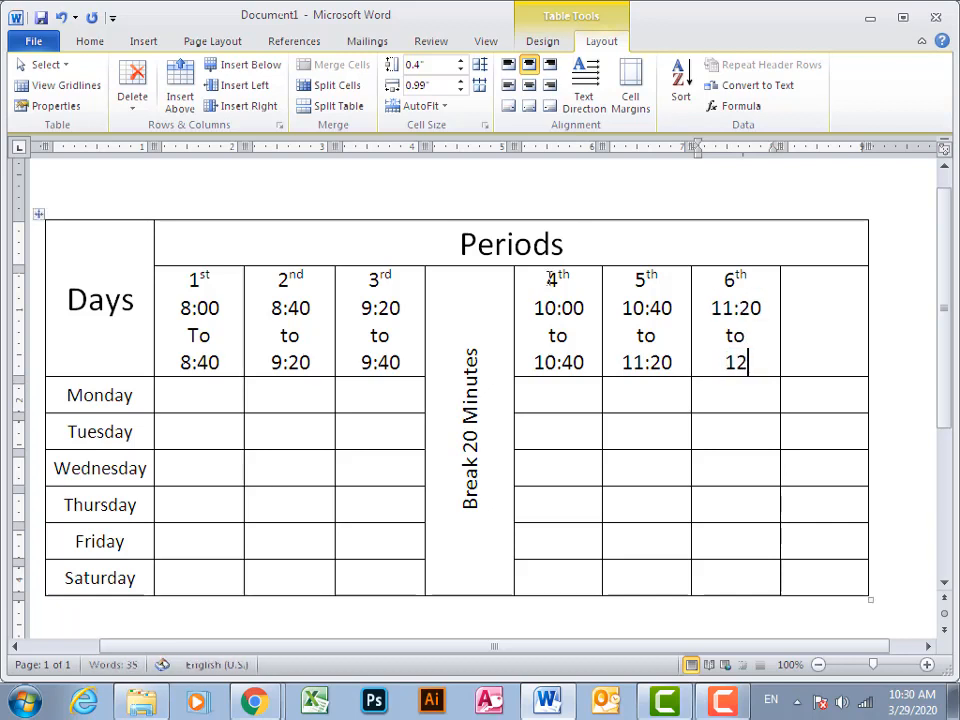
pyautogui.write(':00')
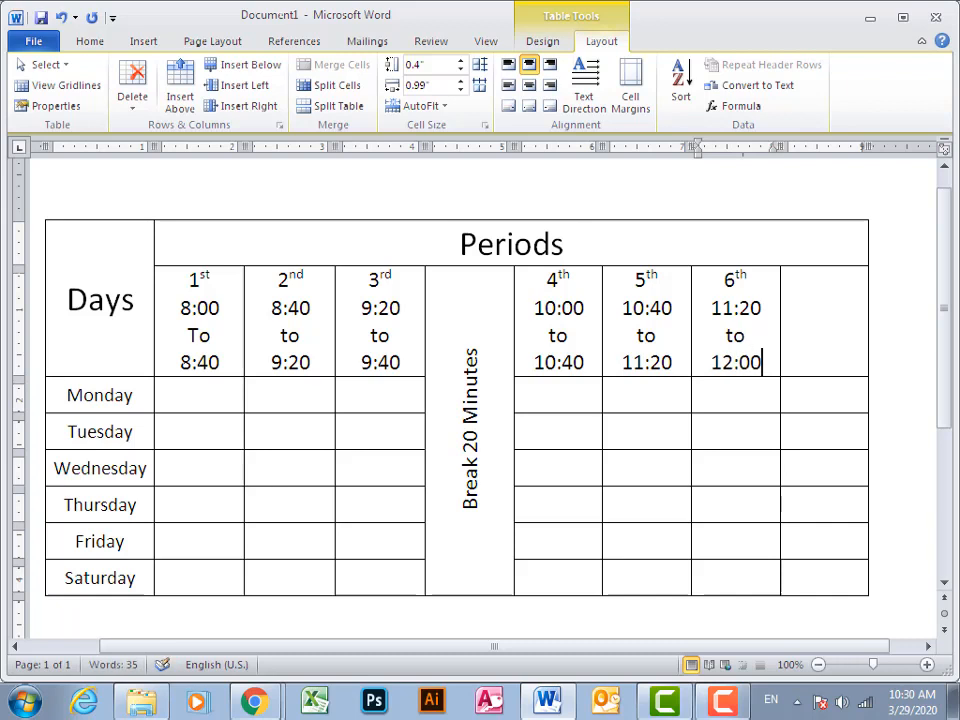
# Paste the copied period heading into the last header cell and renumber it 7th
pyautogui.press('Tab')
pyautogui.hotkey('ctrl', 'v')
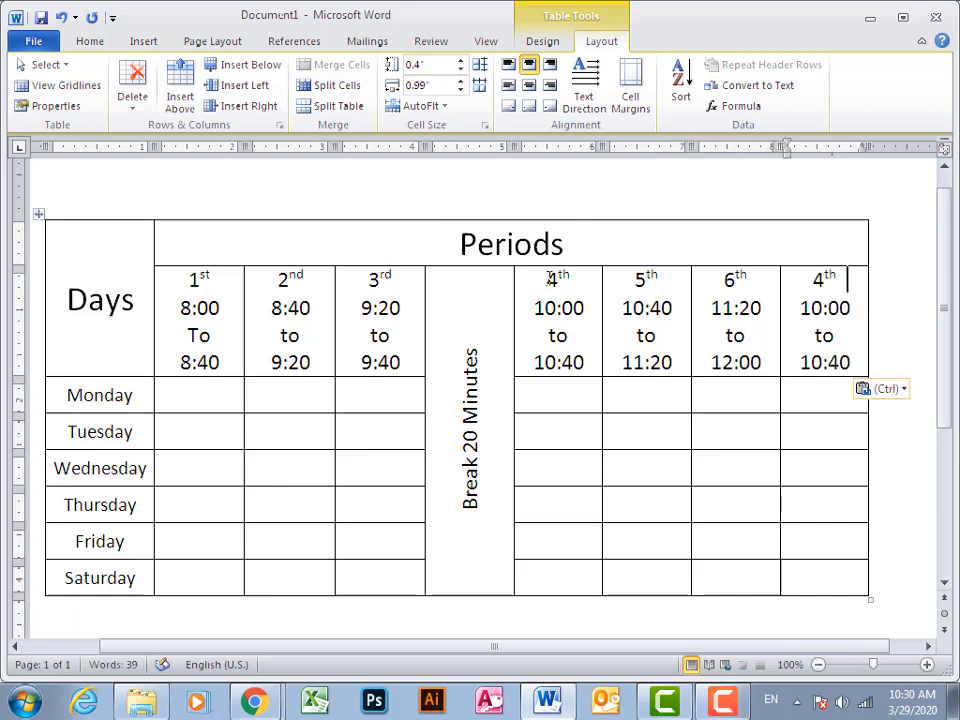
pyautogui.hotkey('shift', 'Left')
pyautogui.hotkey('shift', 'Left')
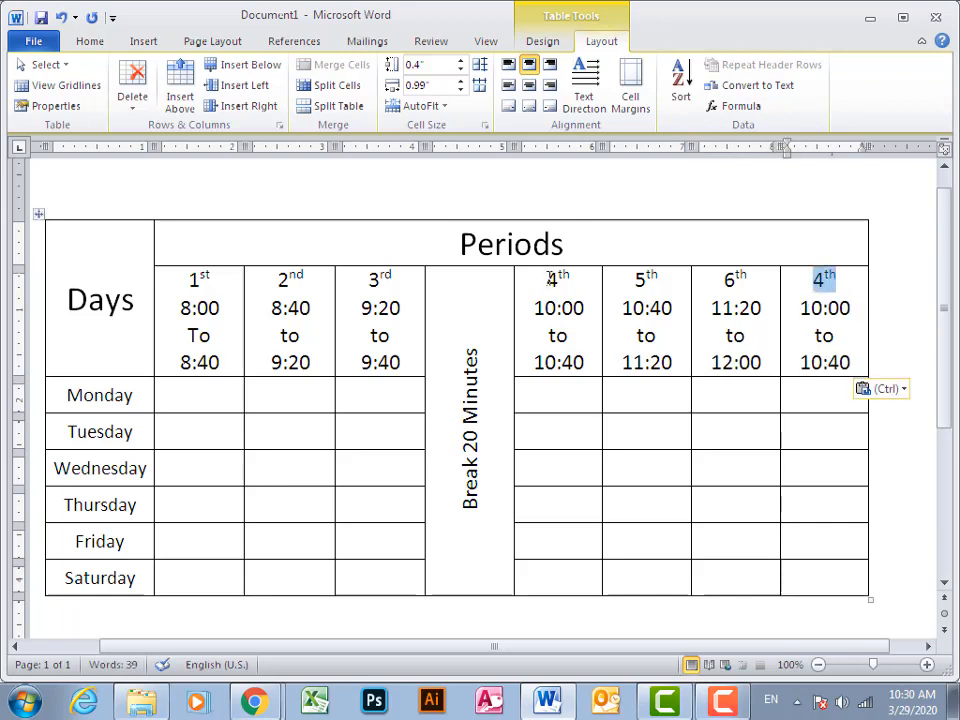
pyautogui.press('Right')
pyautogui.press('Left')
pyautogui.press('Left')
pyautogui.hotkey('shift', 'Left')
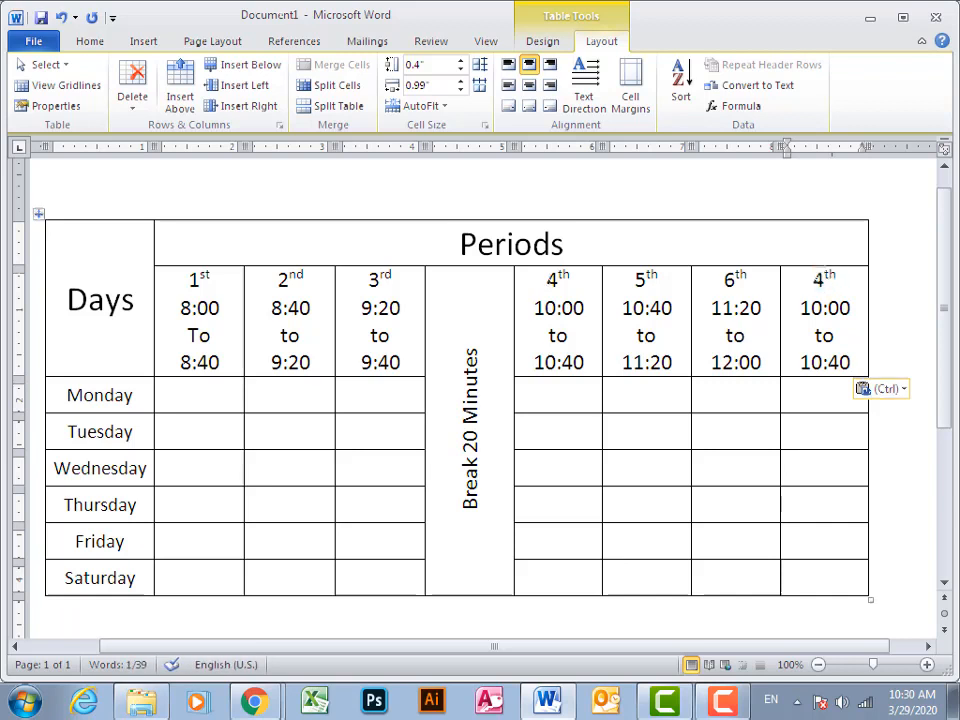
pyautogui.write('7')
# Change the 7th period's times to 12:00 to 12:40
pyautogui.press('Down')
pyautogui.press('Right')
pyautogui.press('Right')
pyautogui.press('Right')
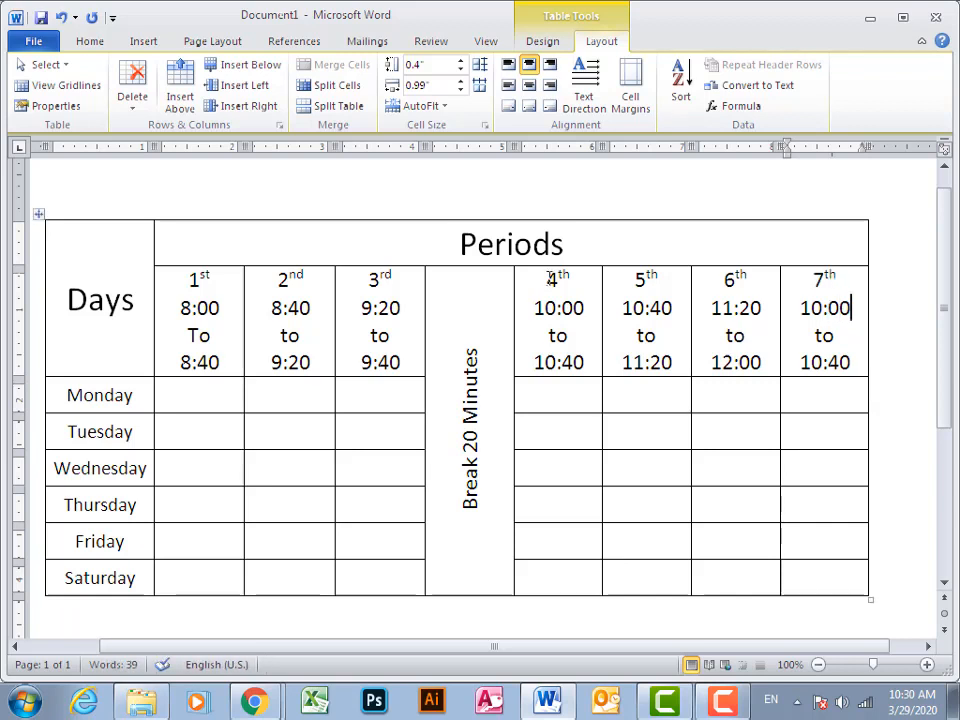
pyautogui.hotkey('shift', 'Left')
pyautogui.hotkey('shift', 'Left')
pyautogui.hotkey('shift', 'Left')
pyautogui.hotkey('shift', 'Left')
pyautogui.write('2')
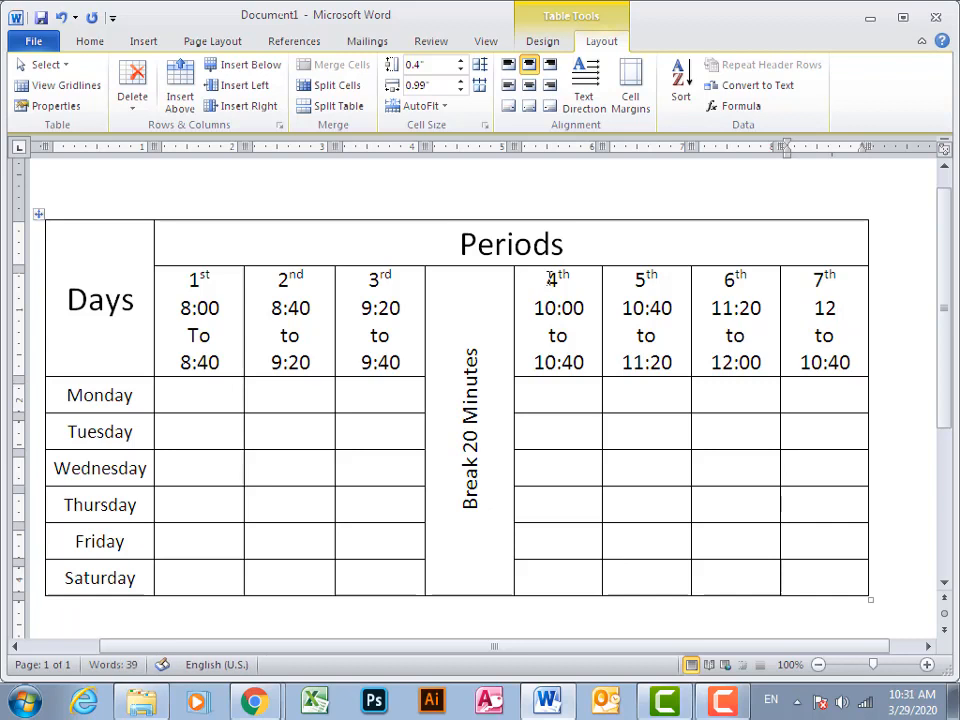
pyautogui.write(':00')
pyautogui.press('Down')
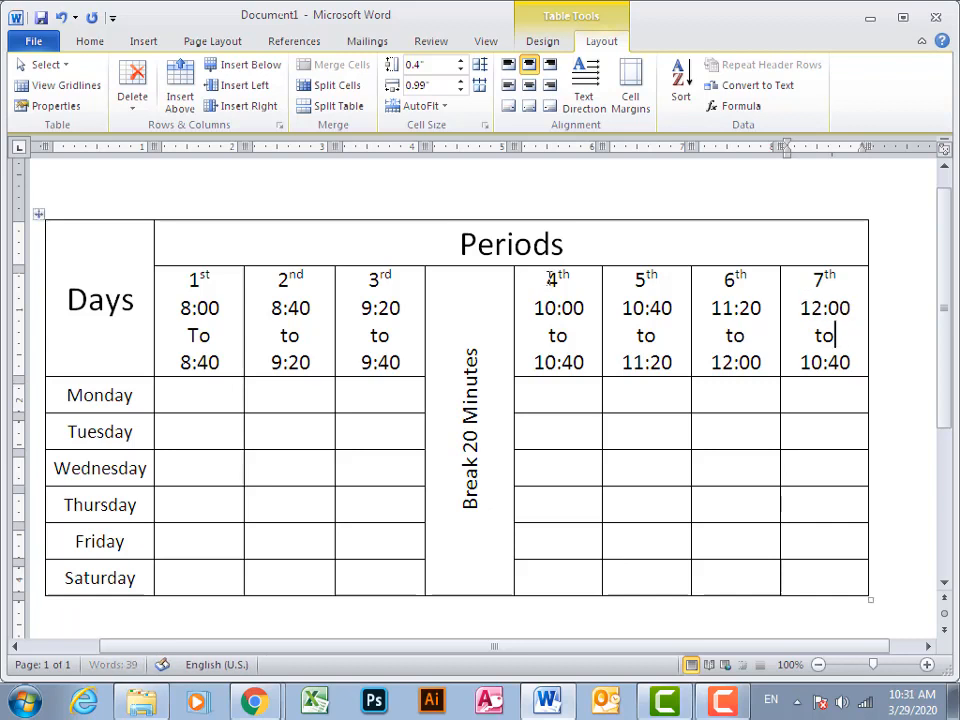
pyautogui.press('Down')
pyautogui.hotkey('shift', 'Left')
pyautogui.write('2')
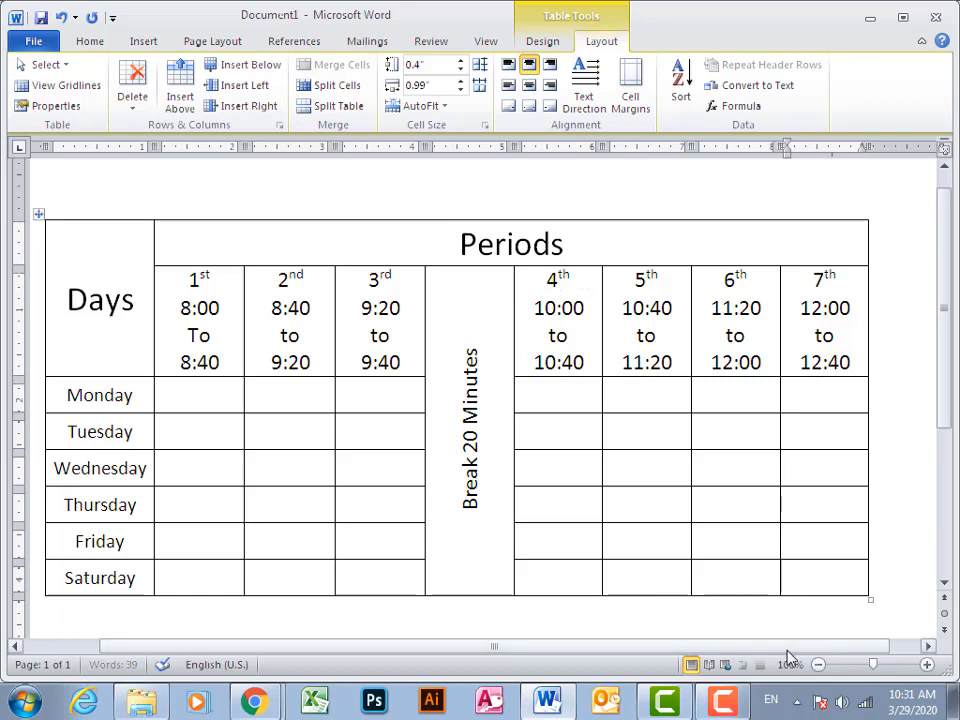
# Insert a new table column to the right of the 7th period column
pyautogui.moveTo(789, 645); pyautogui.dragTo(812, 645)
pyautogui.click(779, 397)
pyautogui.rightClick(779, 397)
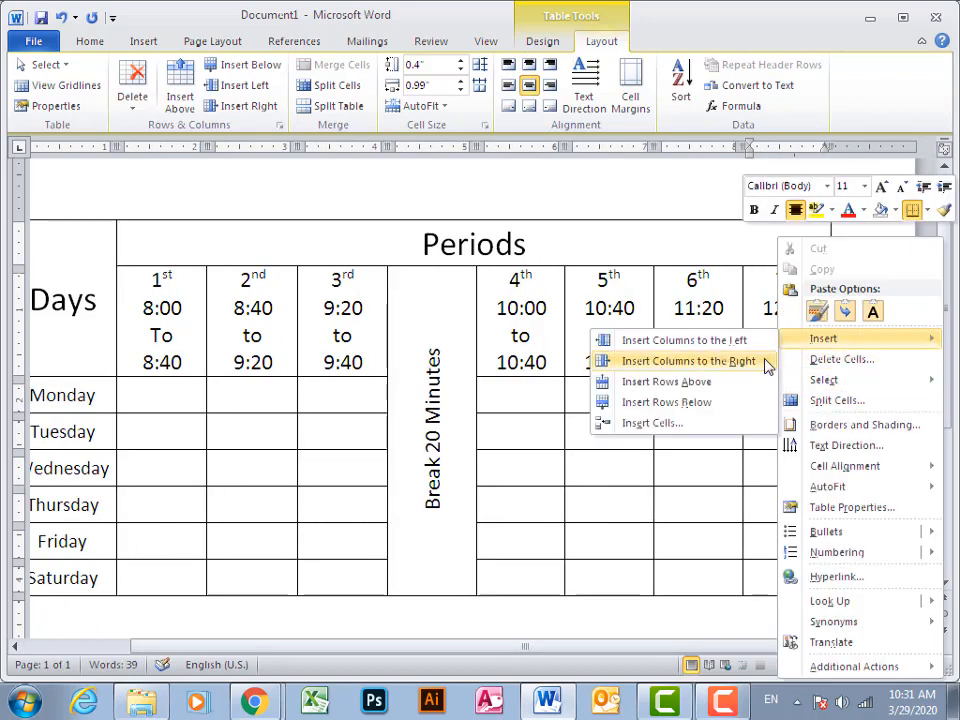
pyautogui.click(760, 361)
# Paste the copied period heading into the new last column's header cell and renumber it 8th
pyautogui.click(797, 312)
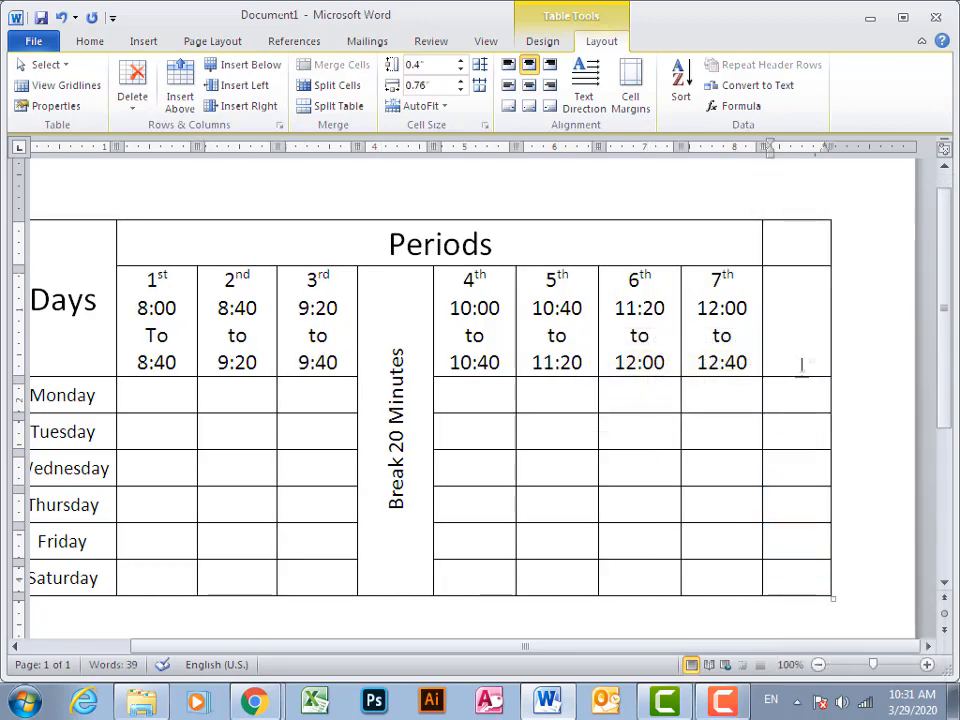
pyautogui.write('4th 10:00 to 10:40')
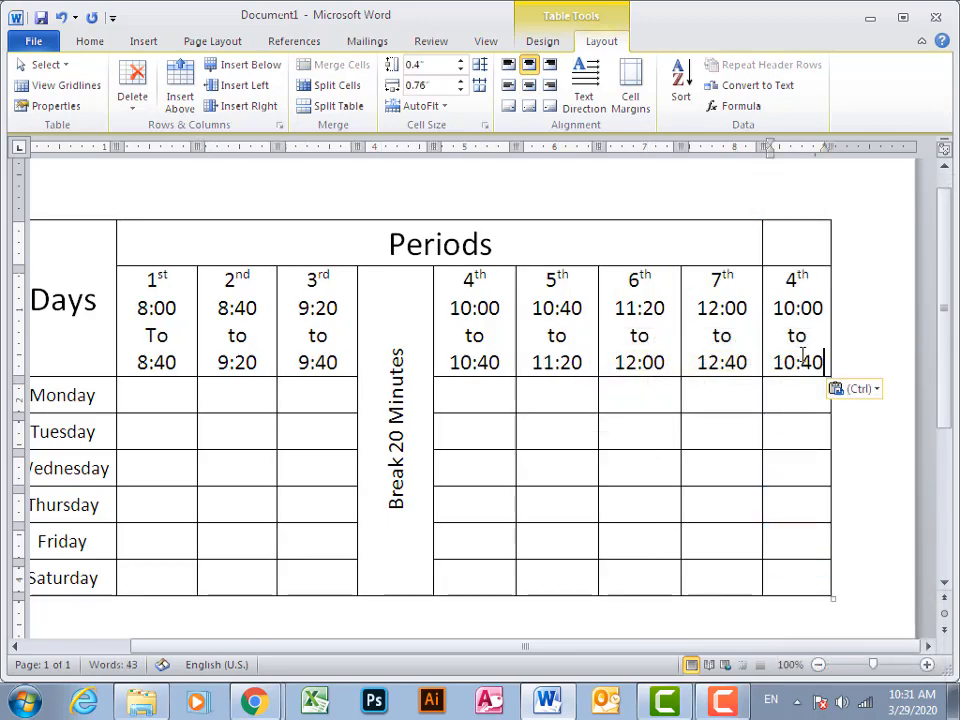
pyautogui.press('Left')
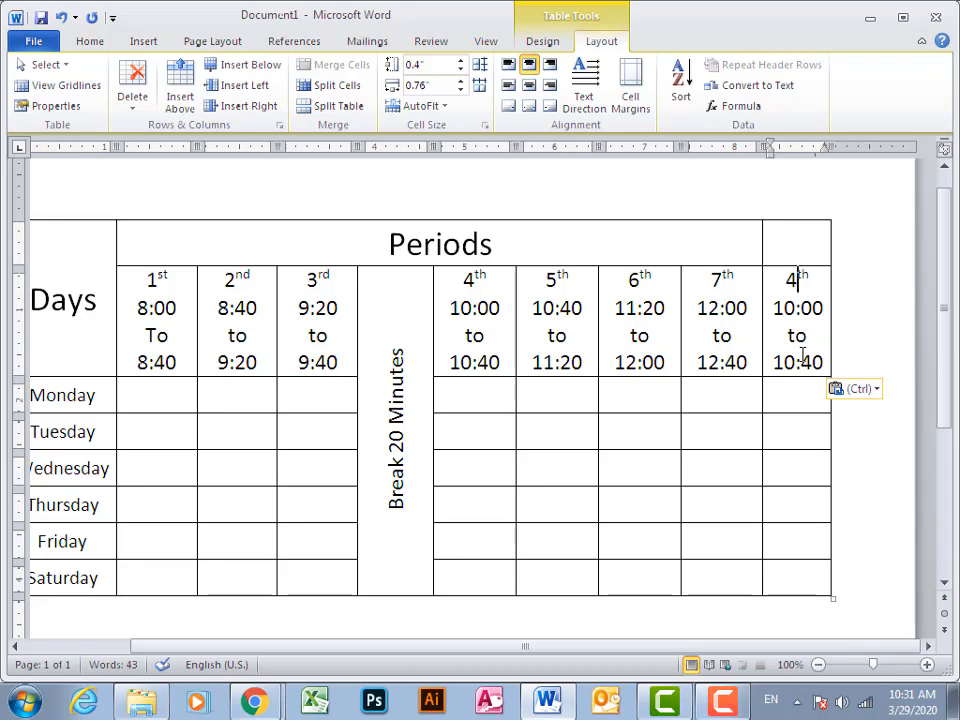
pyautogui.press('BackSpace')
pyautogui.write('8')
# Change the 8th period's start time to 12:40
pyautogui.press('Down')
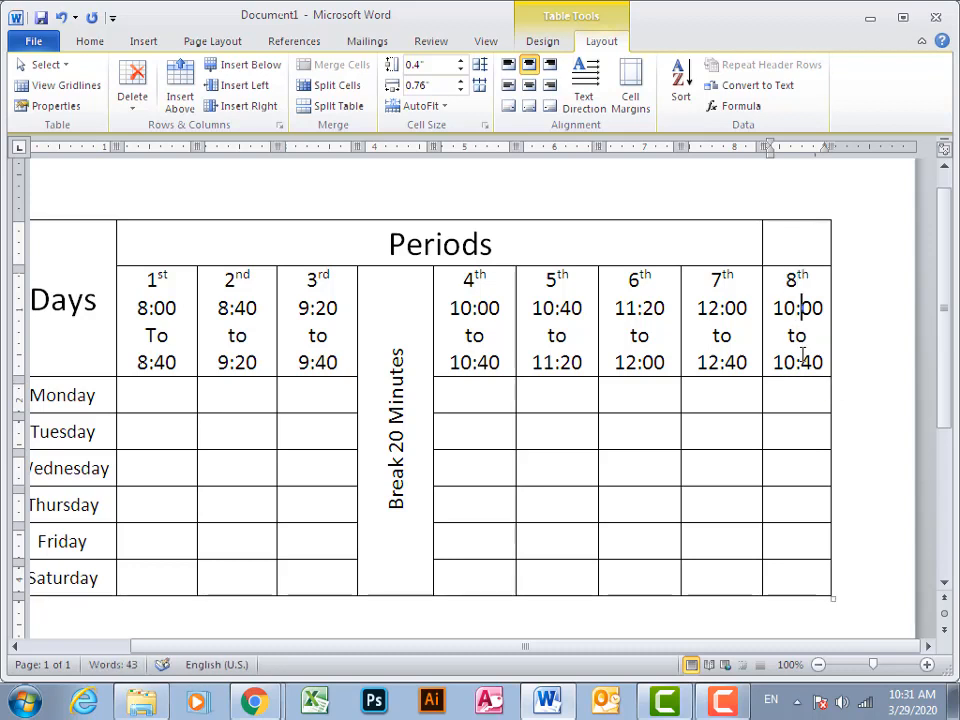
pyautogui.press('Right')
pyautogui.press('Right')
pyautogui.hotkey('shift', 'Left')
pyautogui.hotkey('shift', 'Left')
pyautogui.hotkey('shift', 'Left')
pyautogui.hotkey('shift', 'Left')
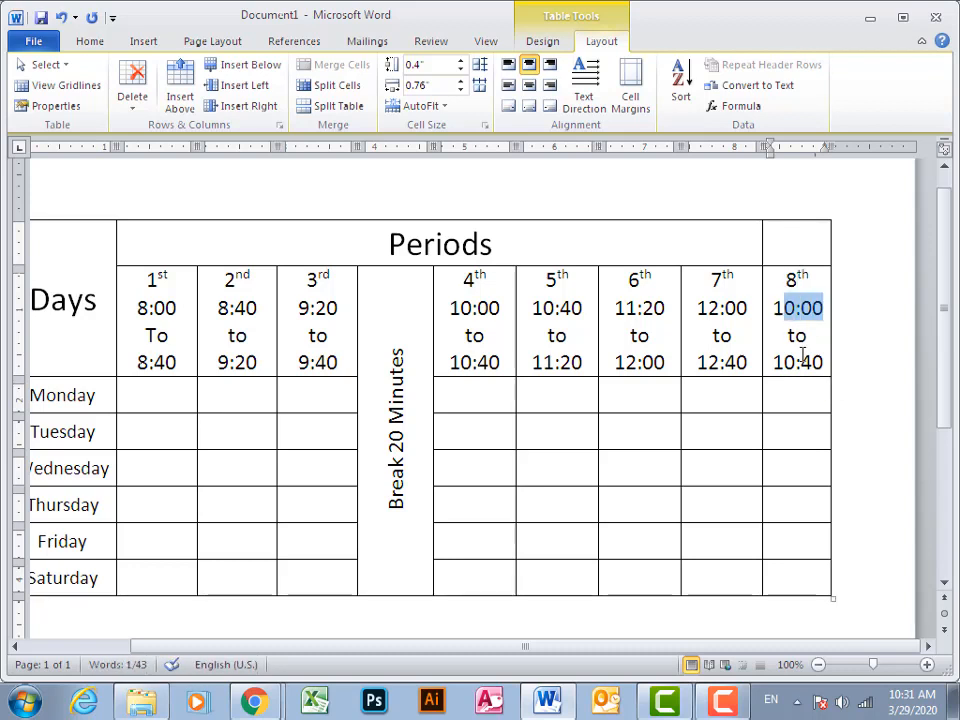
pyautogui.hotkey('shift', 'Left')
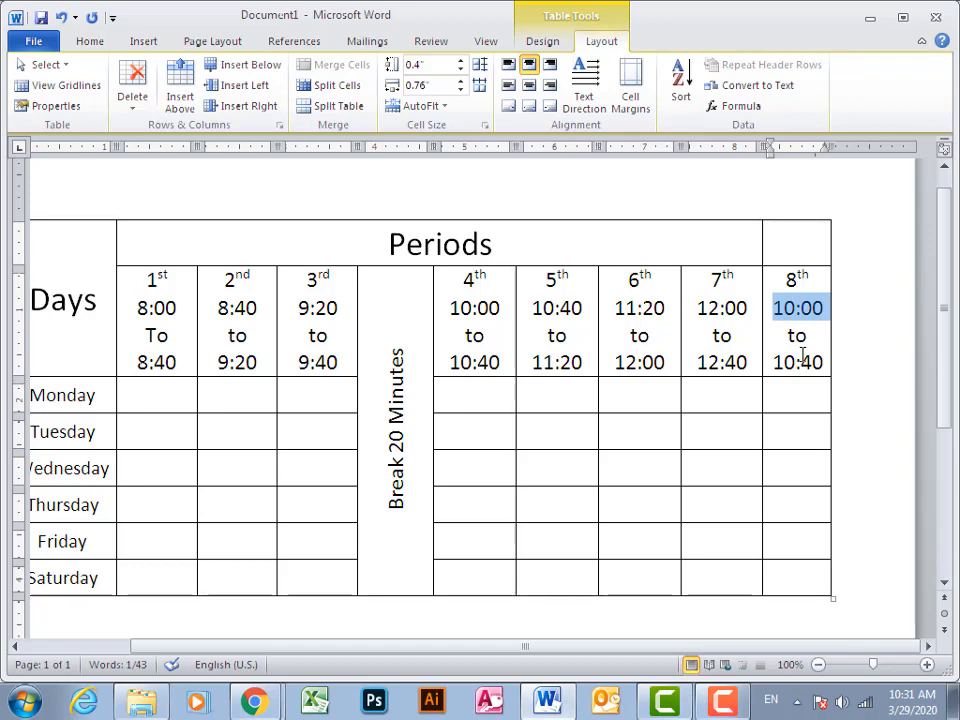
pyautogui.write('12')
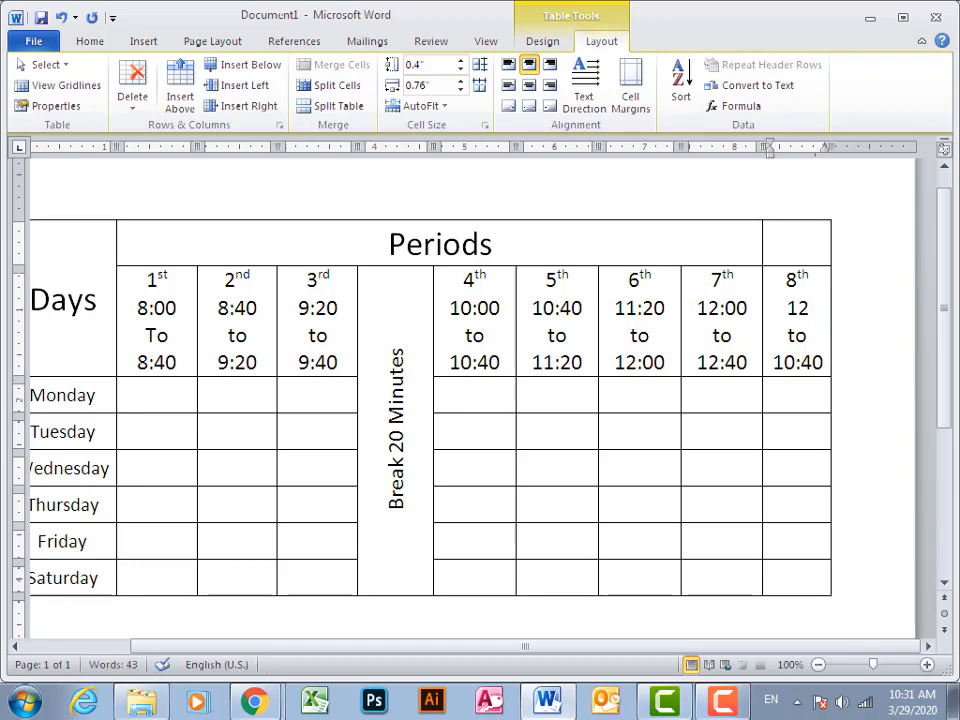
pyautogui.write(':40')
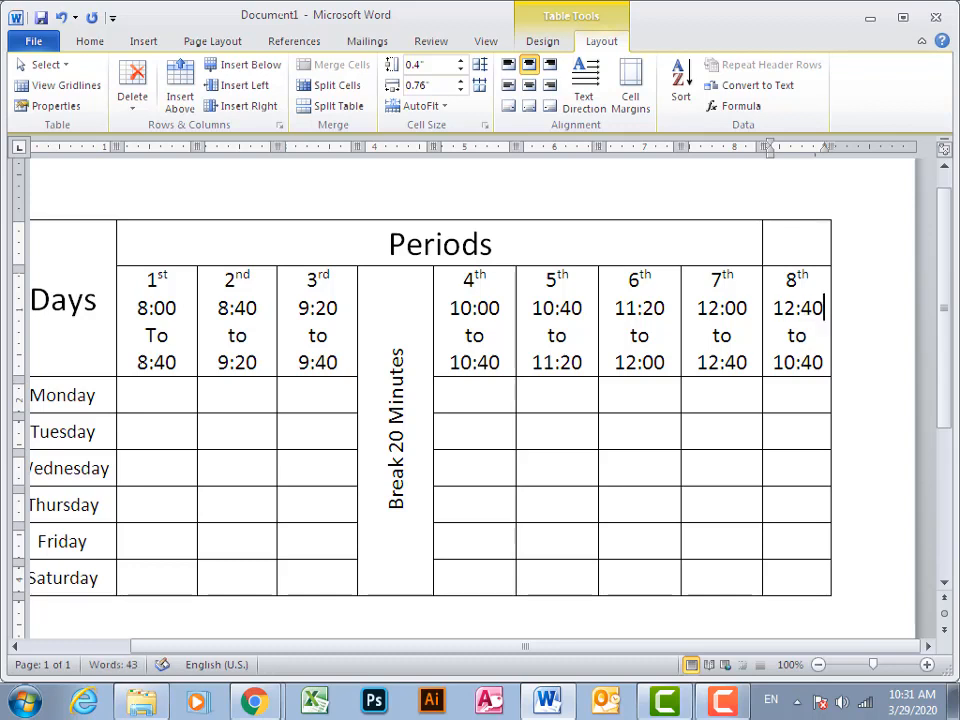
# Change the 8th period's end time to 01:20
pyautogui.press('Down')
pyautogui.press('Down')
pyautogui.hotkey('shift', 'Left')
pyautogui.hotkey('shift', 'Left')
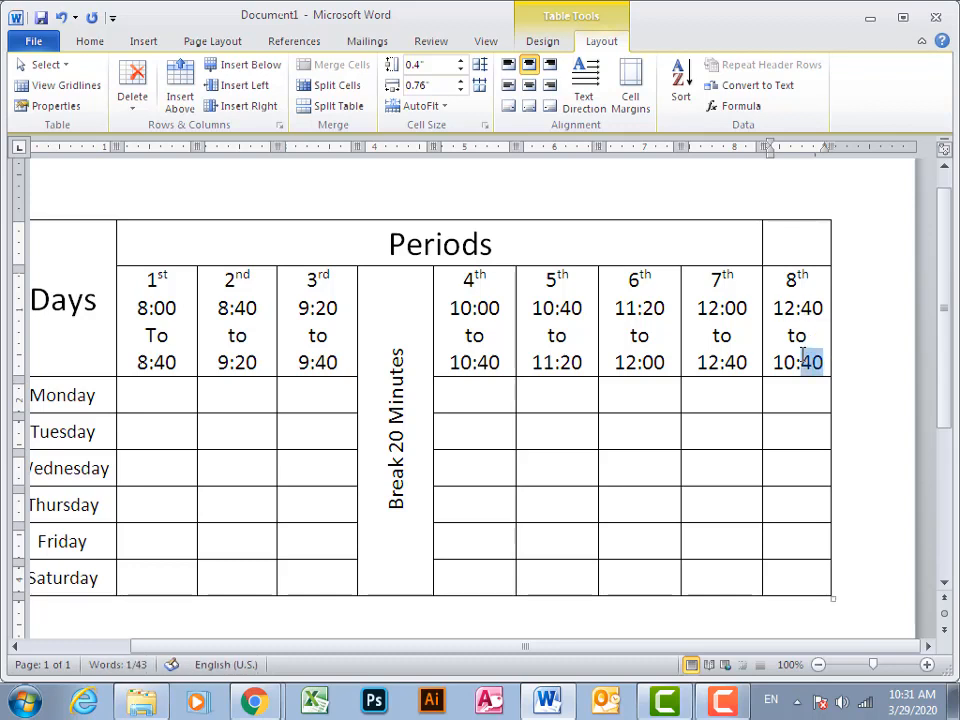
pyautogui.hotkey('shift', 'Left')
pyautogui.hotkey('shift', 'Left')
pyautogui.hotkey('shift', 'Left')
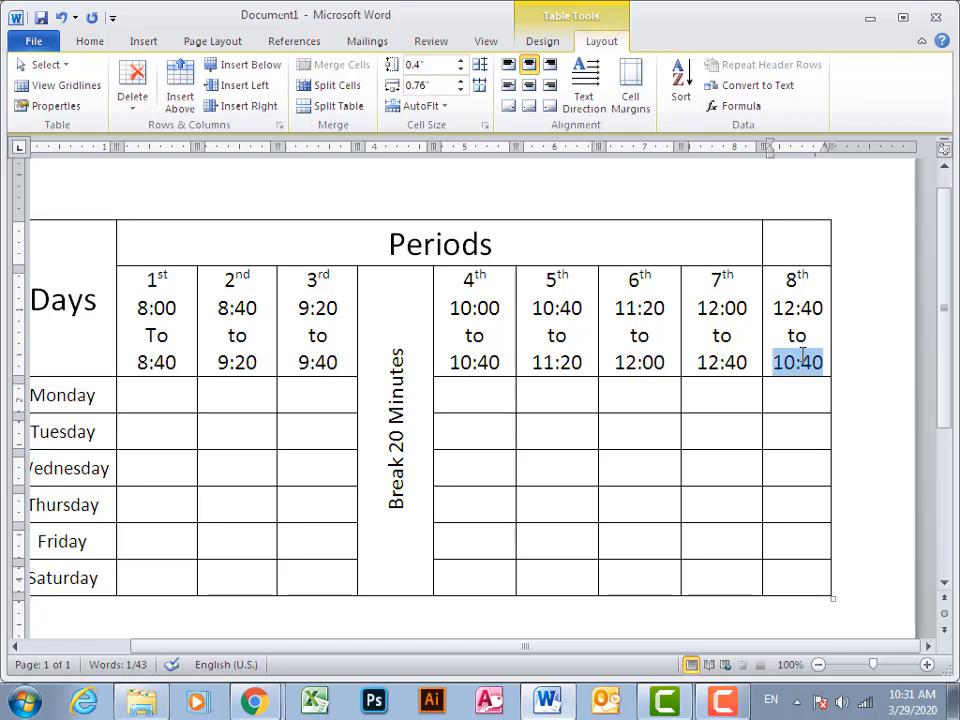
pyautogui.write('01')
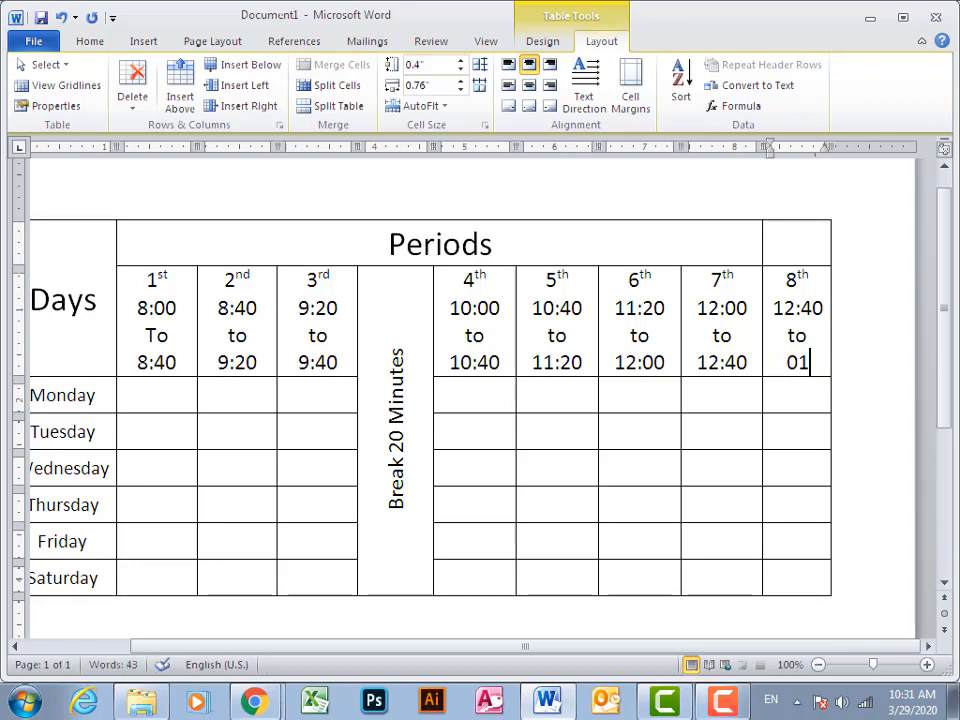
pyautogui.write(':20')
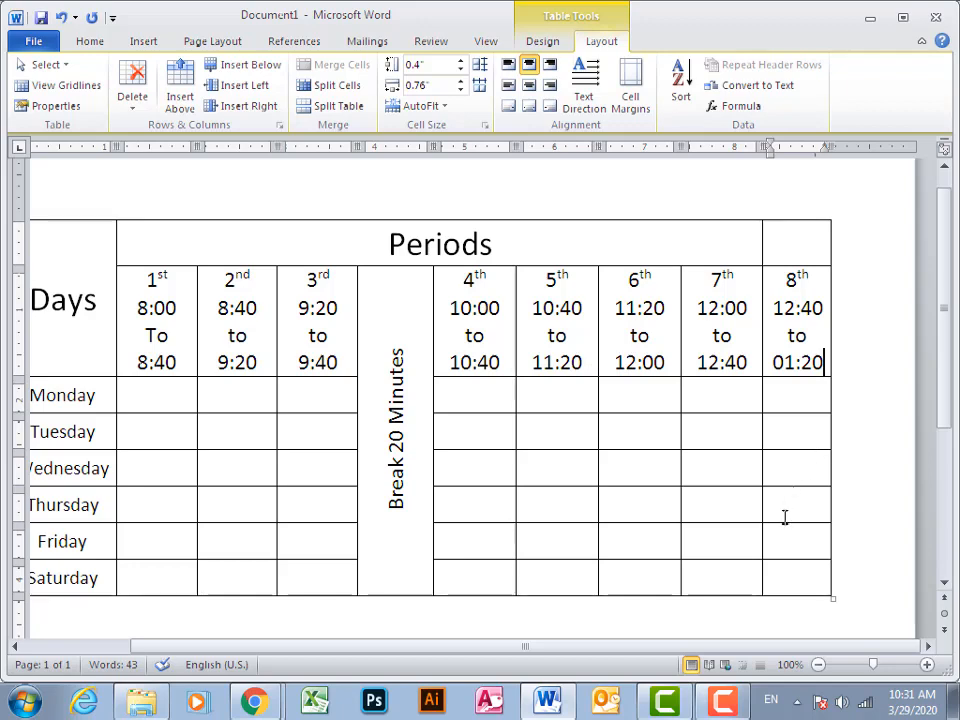
# Insert a new table row below the Monday row
pyautogui.hscroll(-1, 790, 648)
pyautogui.moveTo(778, 653); pyautogui.dragTo(705, 646)
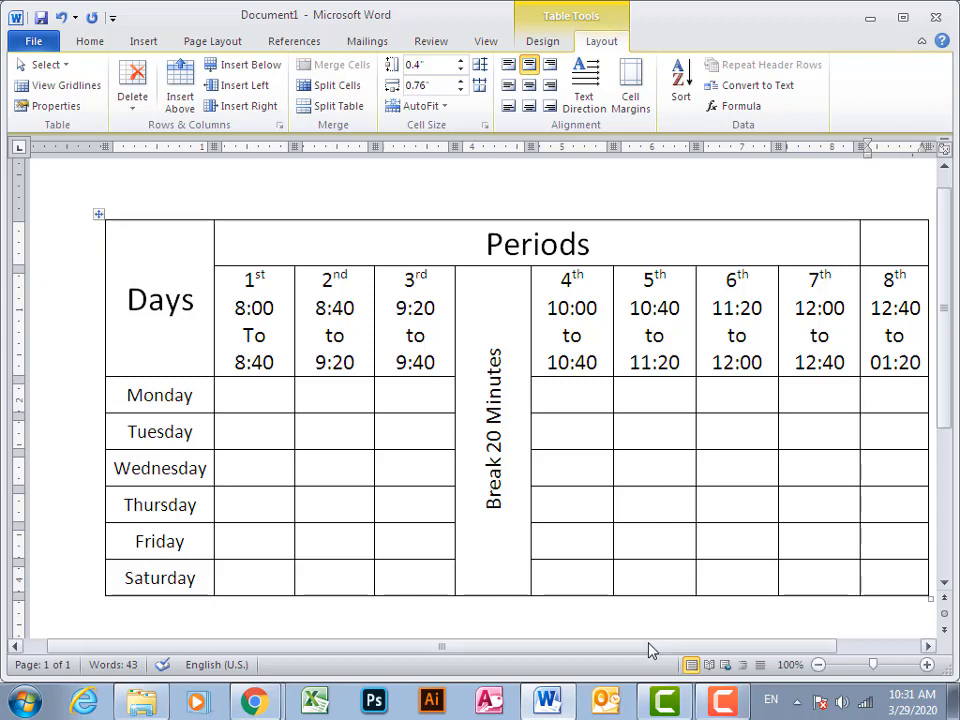
pyautogui.moveTo(652, 650)
pyautogui.mouseDown()
pyautogui.moveTo(686, 649)
pyautogui.moveTo(664, 654)
pyautogui.mouseUp()
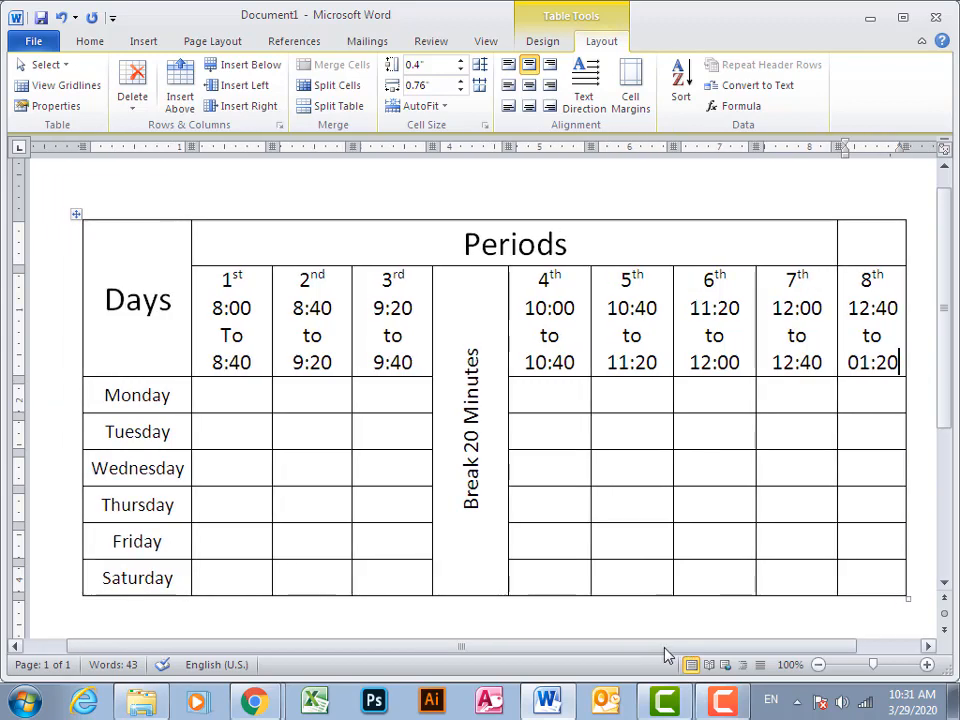
pyautogui.rightClick(561, 399)
pyautogui.moveTo(671, 344)
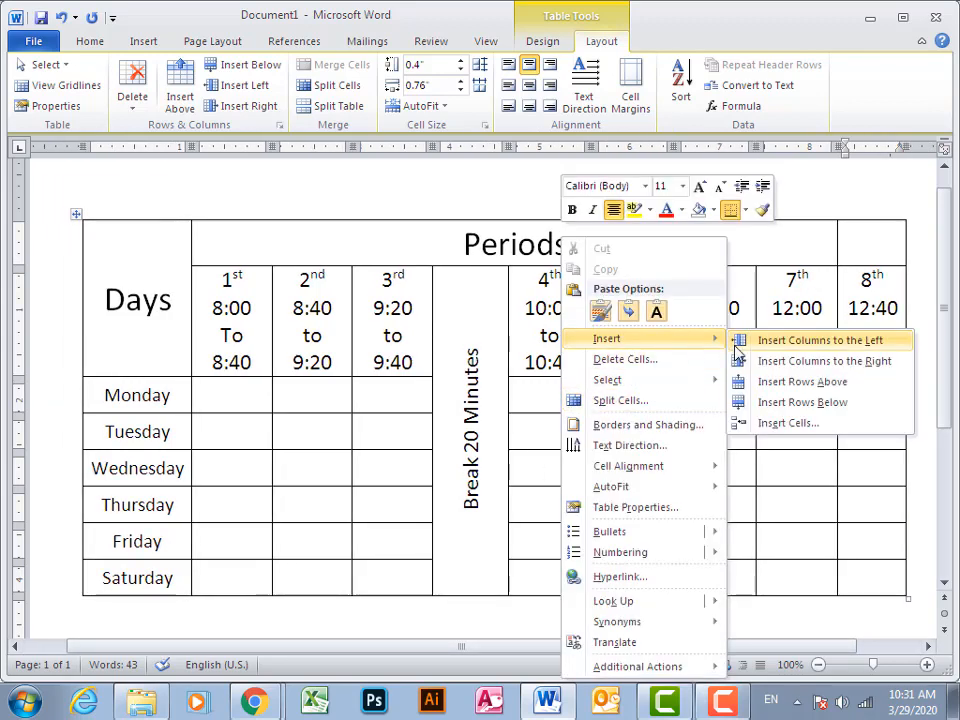
pyautogui.click(798, 404)
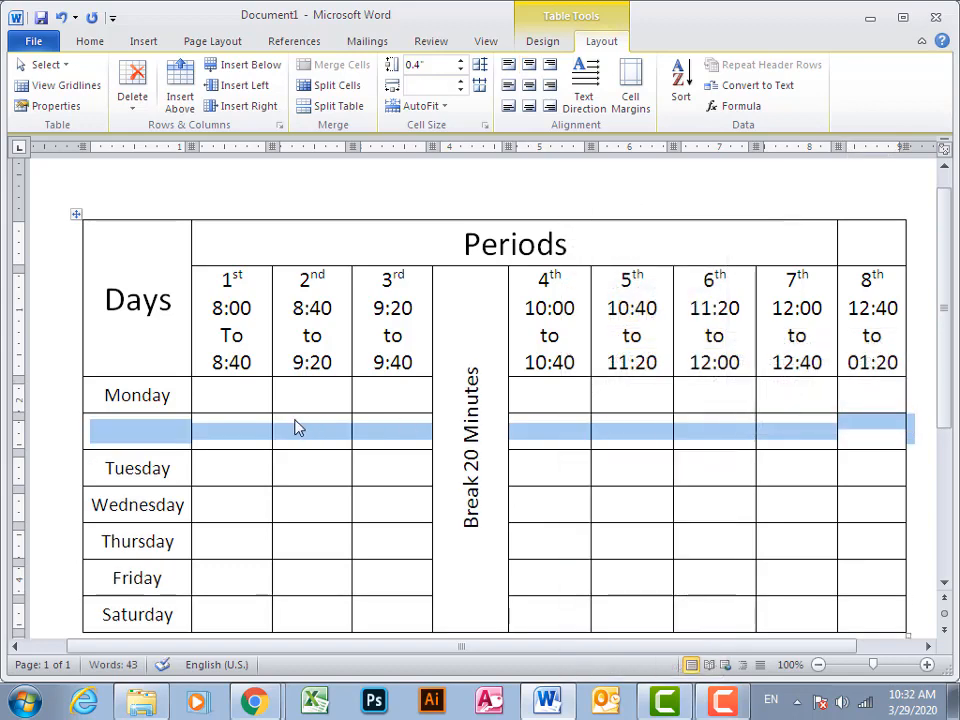
# Move the Monday label down into the first cell of the new row, leaving the cell above it empty
pyautogui.moveTo(172, 395); pyautogui.dragTo(123, 399)
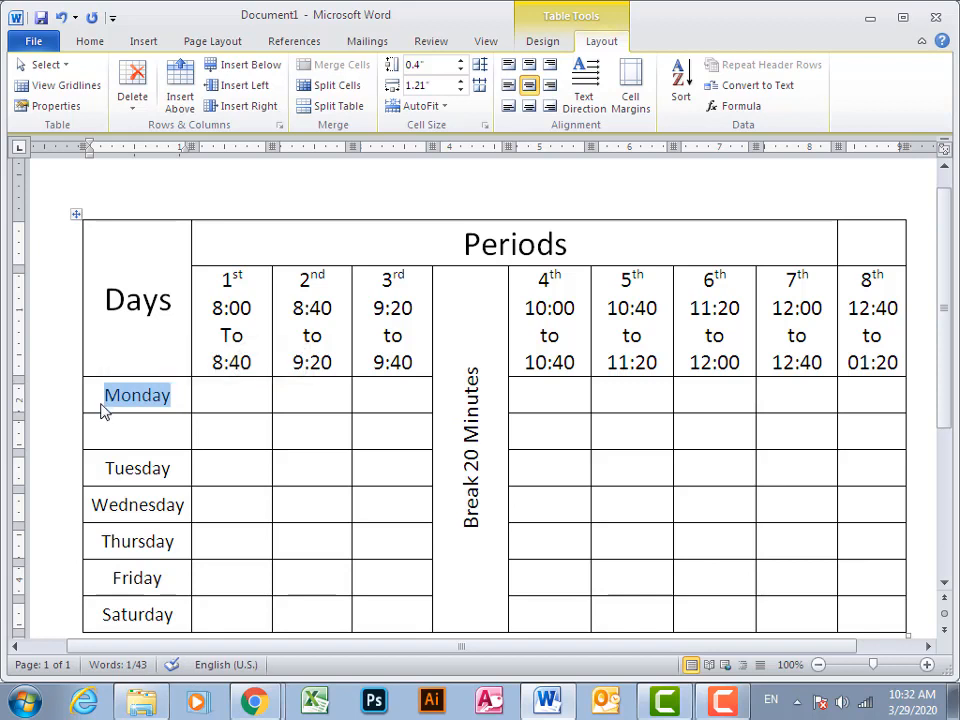
pyautogui.press('Delete')
pyautogui.click(120, 434)
pyautogui.write('Monday')
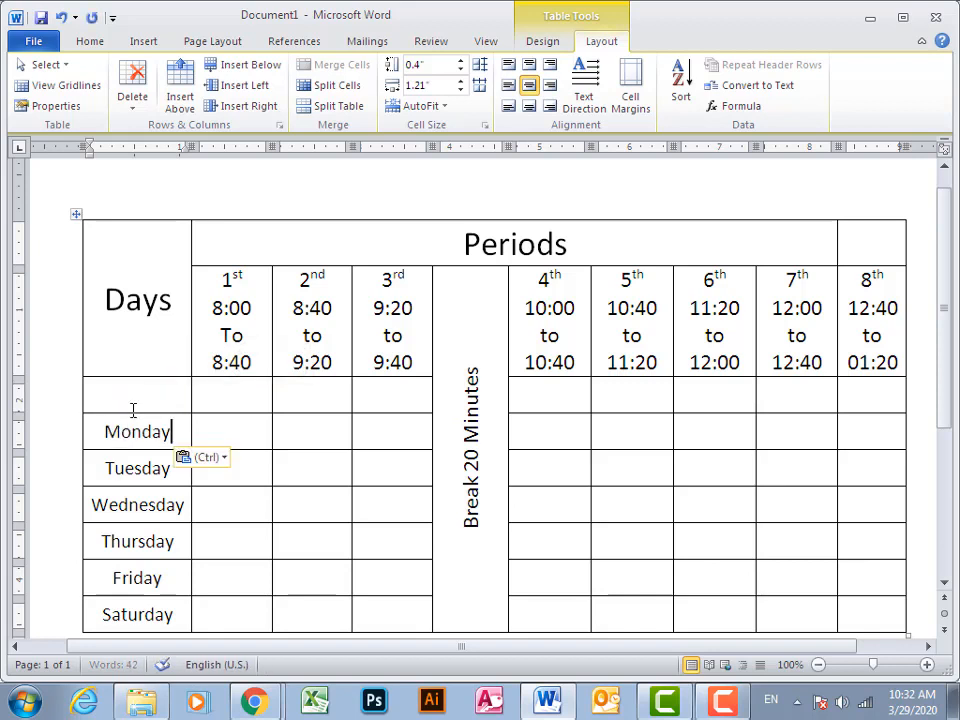
pyautogui.click(143, 391)
pyautogui.write('Subject')
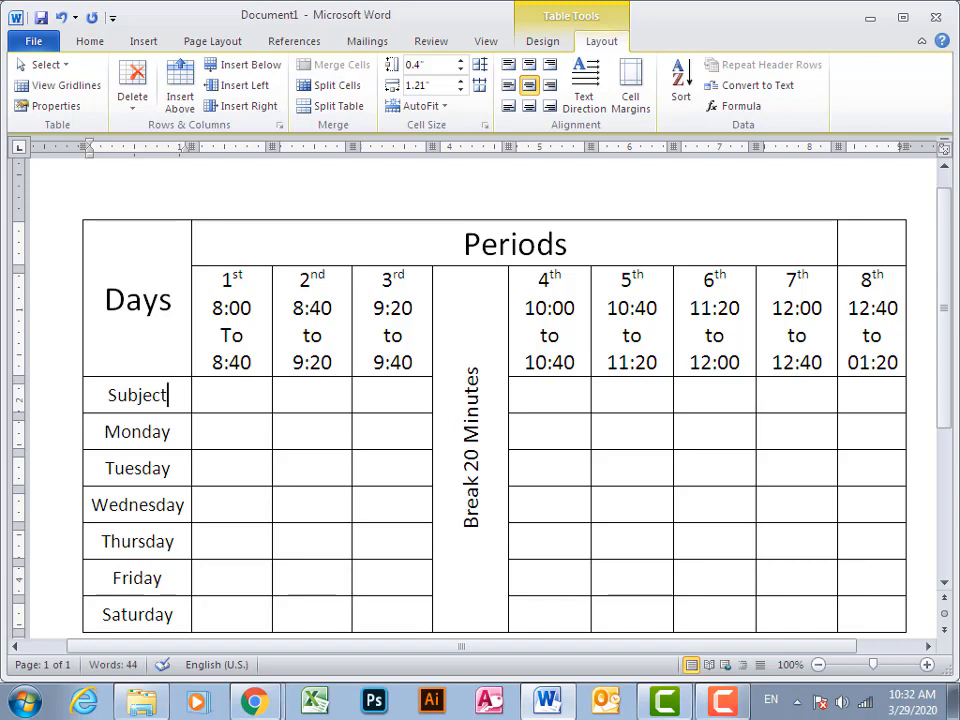
pyautogui.press('Tab')
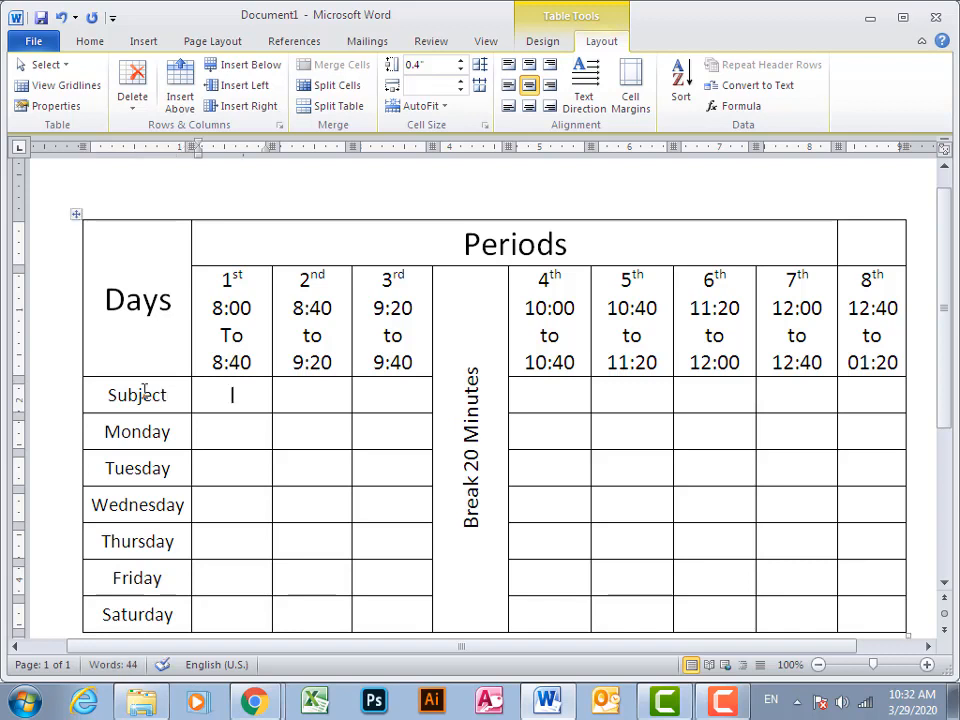
pyautogui.press('Left')
pyautogui.hotkey('shift', 'Left')
pyautogui.hotkey('shift', 'Left')
pyautogui.hotkey('shift', 'Left')
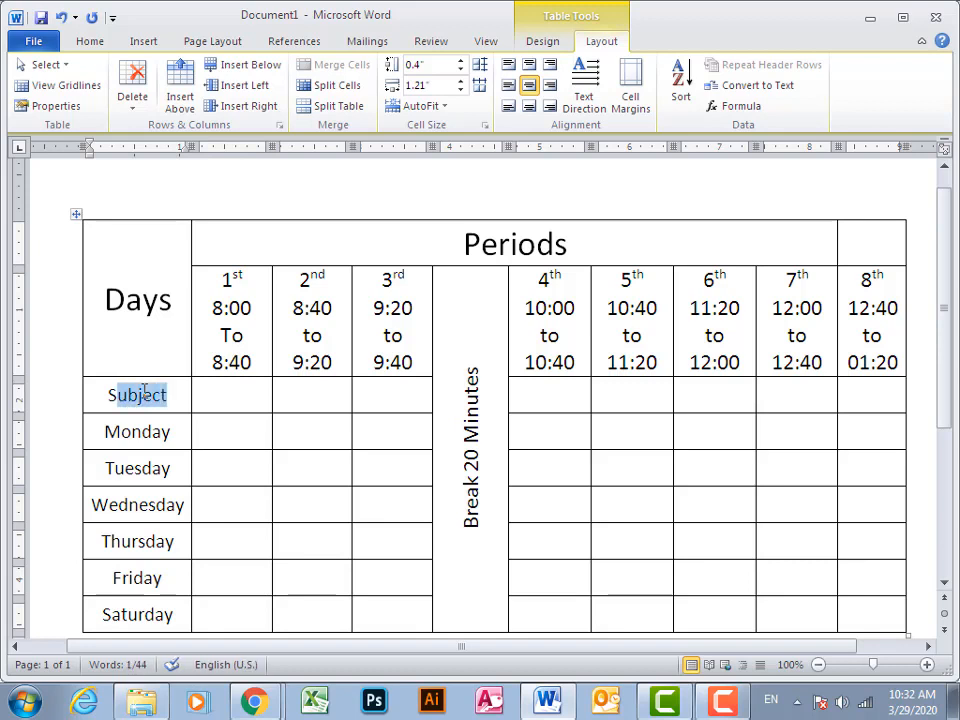
pyautogui.press('BackSpace')
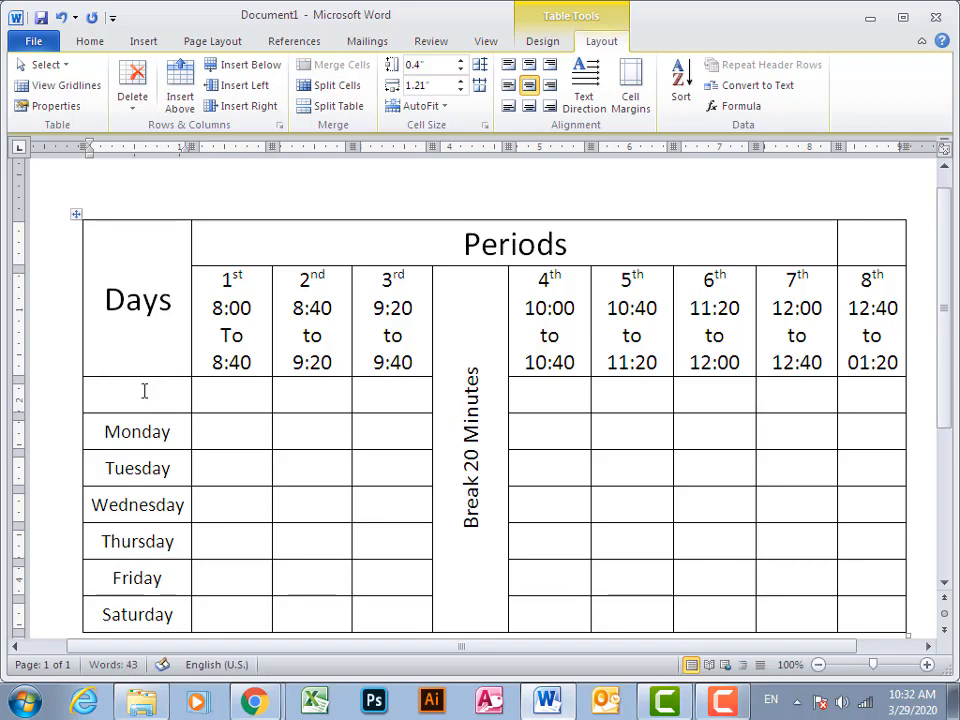
# Erase the border between the Days cell and the empty cell below it to merge the two
pyautogui.click(543, 41)
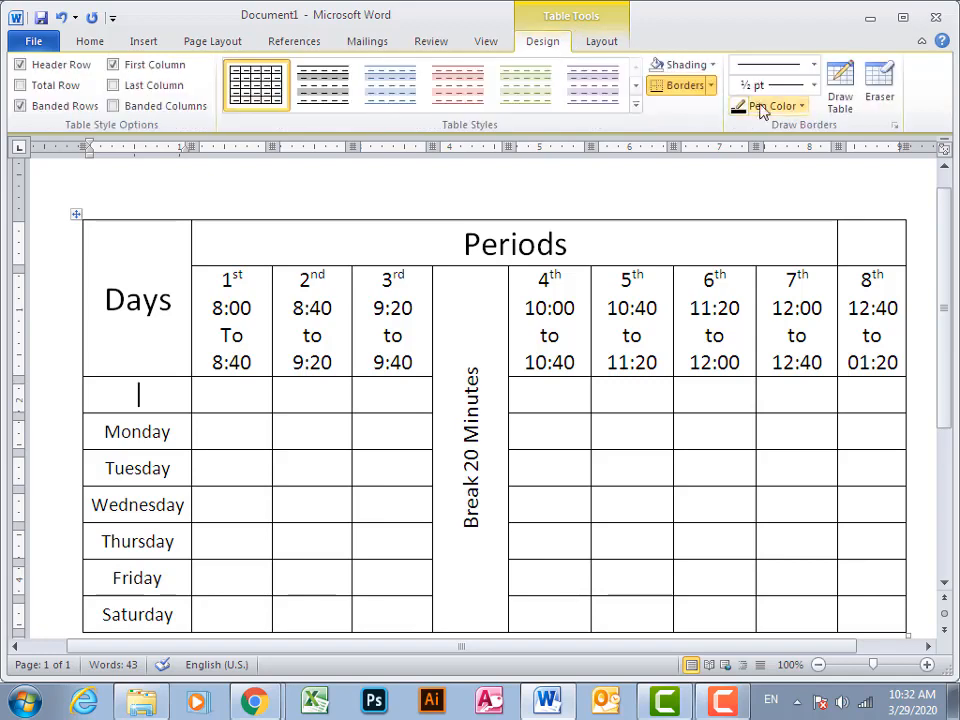
pyautogui.click(880, 80)
pyautogui.click(143, 377)
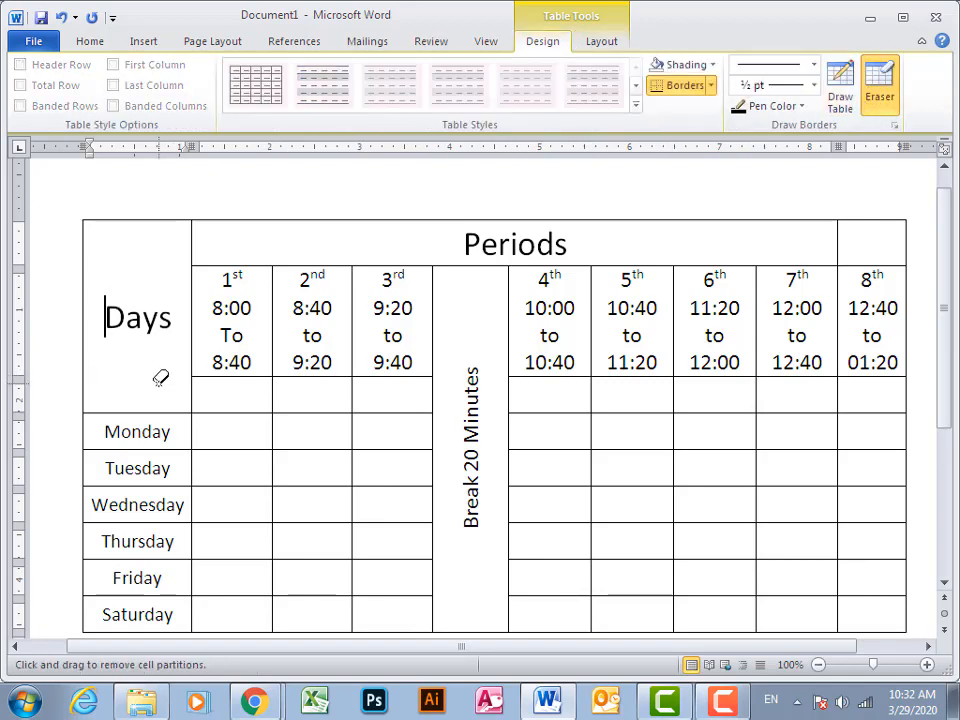
pyautogui.press('Escape')
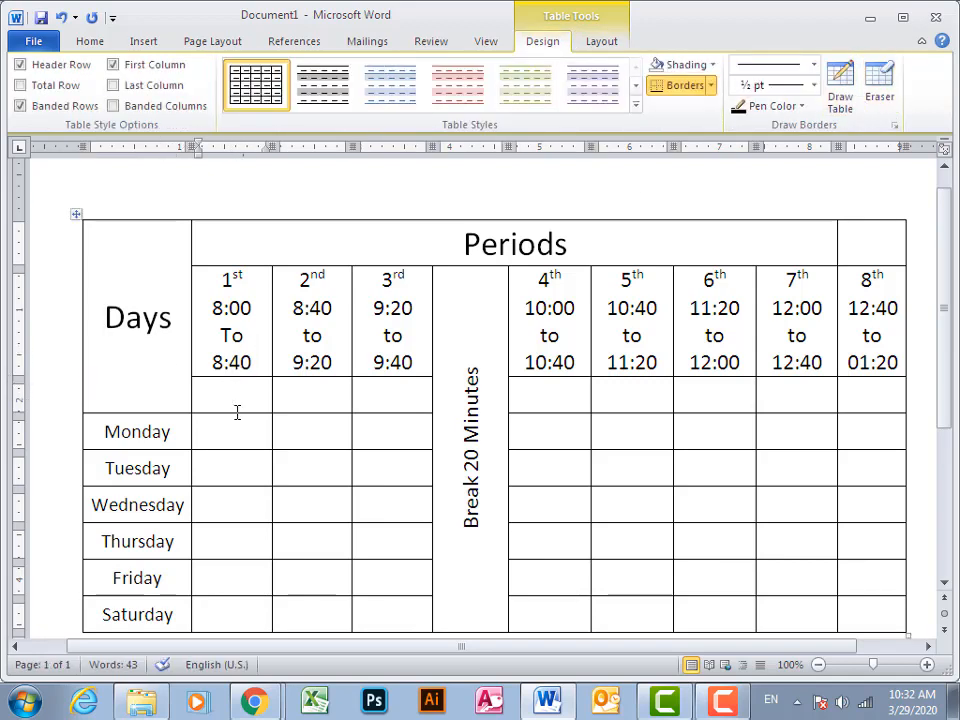
# Enter English in the empty cell beneath the 1st period's times and set its font size to 18
pyautogui.click(237, 410)
pyautogui.write('English')
pyautogui.hotkey('shift', 'Left')
pyautogui.hotkey('shift', 'Left')
pyautogui.hotkey('shift', 'Left')
pyautogui.hotkey('shift', 'Left')
pyautogui.click(90, 41)
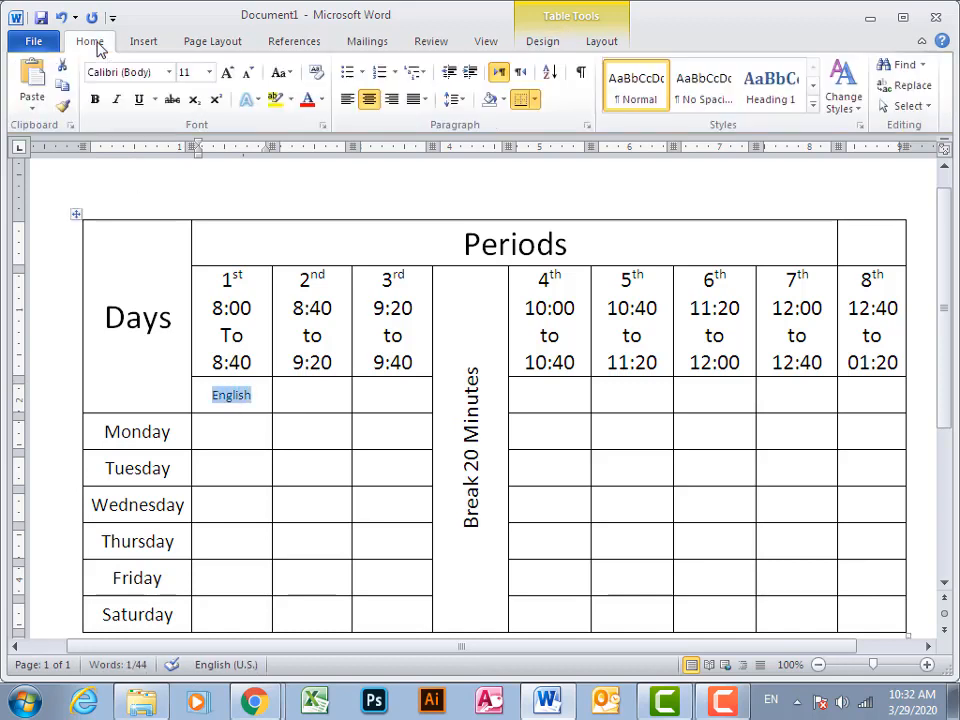
pyautogui.click(208, 72)
pyautogui.click(186, 204)
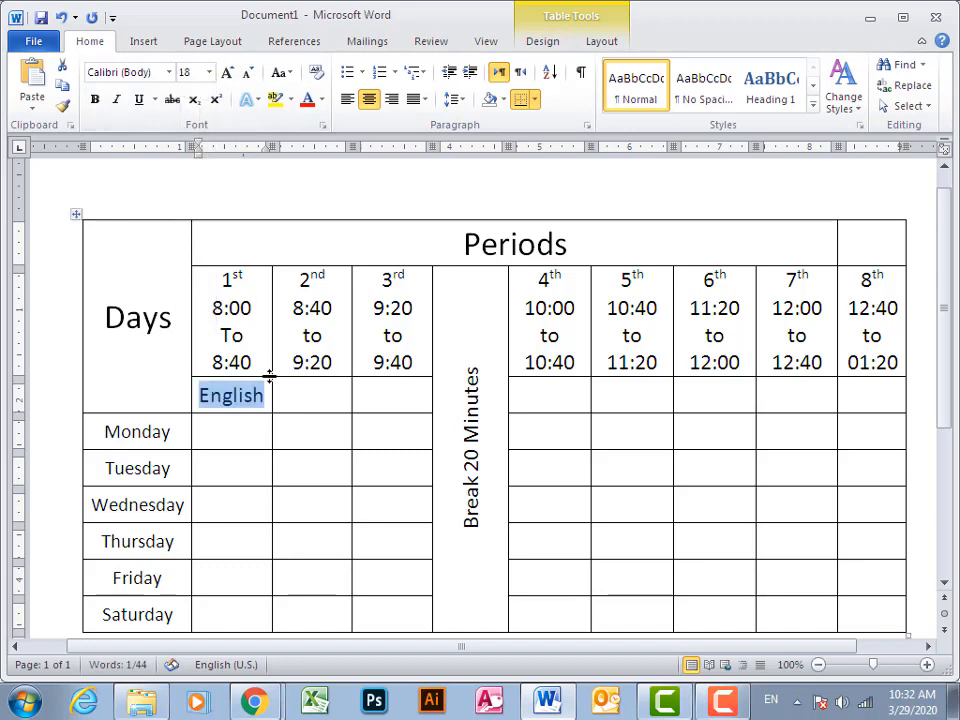
# Enter Science beneath the 2nd period's times and Math beneath the 3rd period's times
pyautogui.click(305, 396)
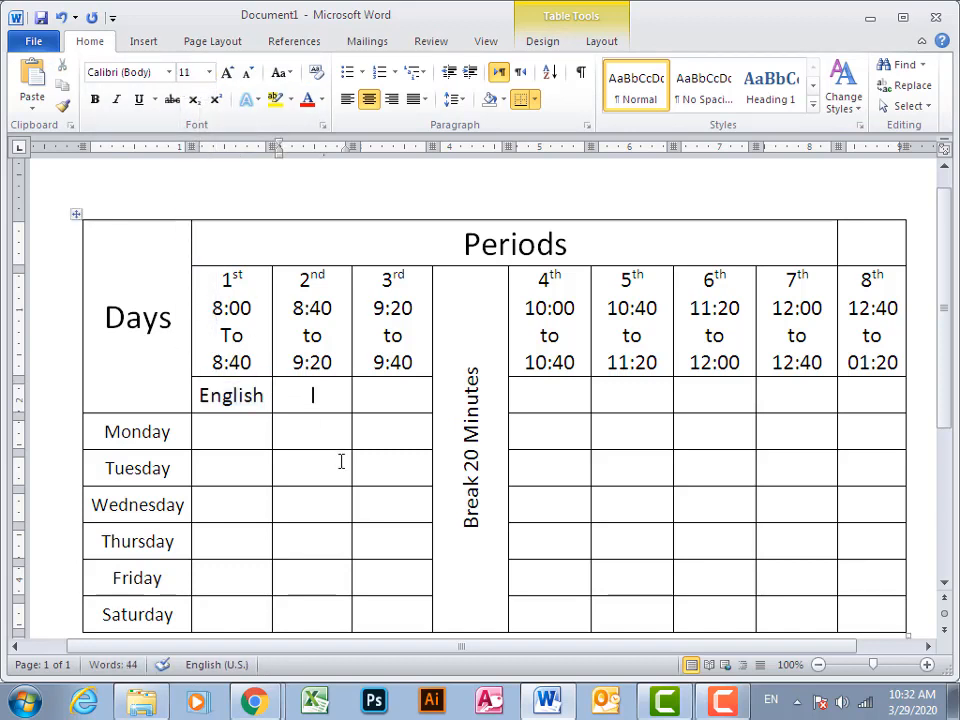
pyautogui.write('science')
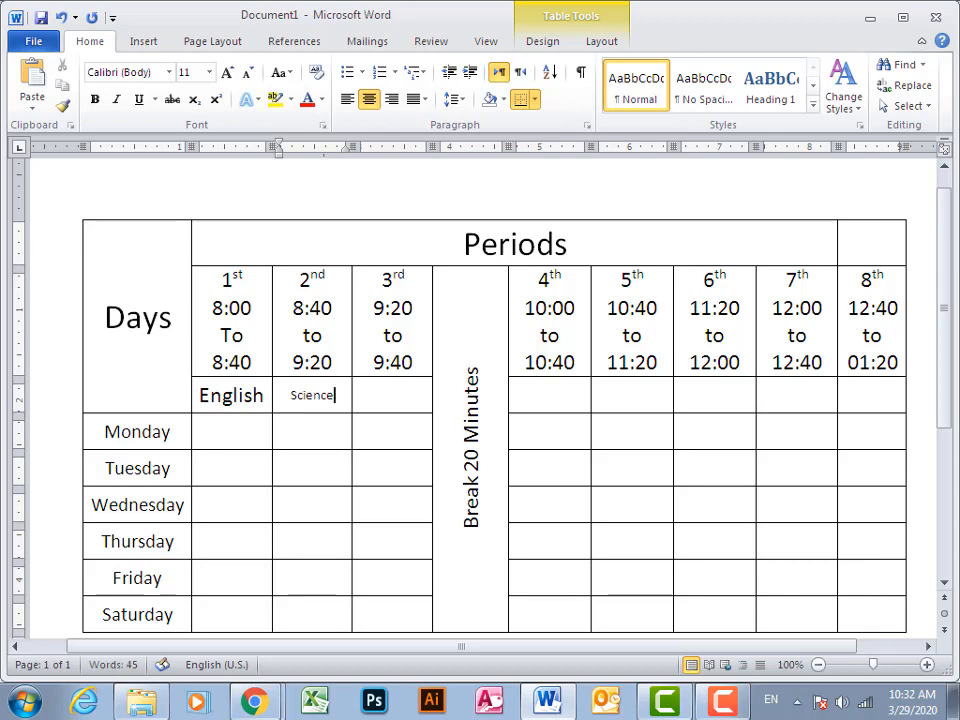
pyautogui.hotkey('shift', 'Left')
pyautogui.hotkey('shift', 'Left')
pyautogui.hotkey('shift', 'Left')
pyautogui.hotkey('shift', 'Left')
pyautogui.hotkey('shift', 'Left')
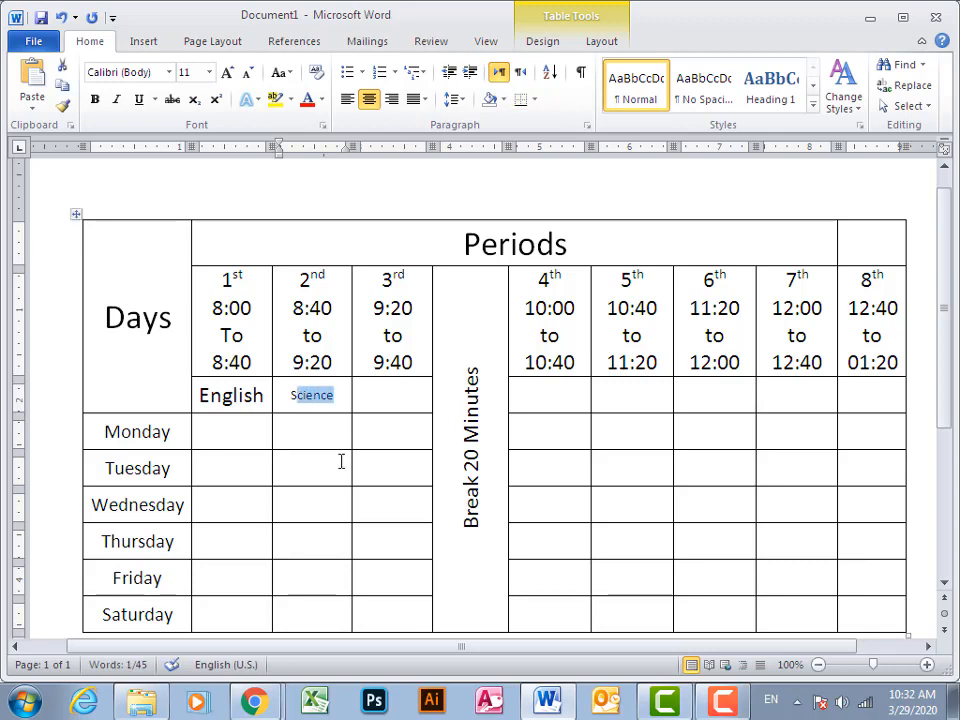
pyautogui.press('Tab')
pyautogui.write('Mat')
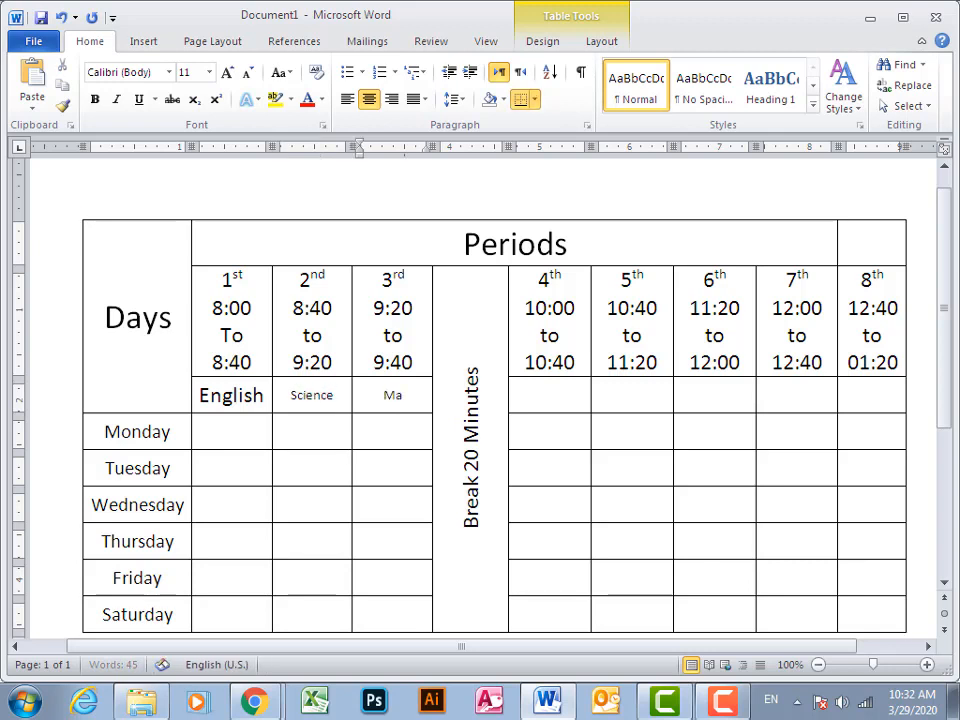
# Enter Urdu beneath the 4th period's times and Biology beneath the 5th period's times
pyautogui.press('Tab')
pyautogui.press('Tab')
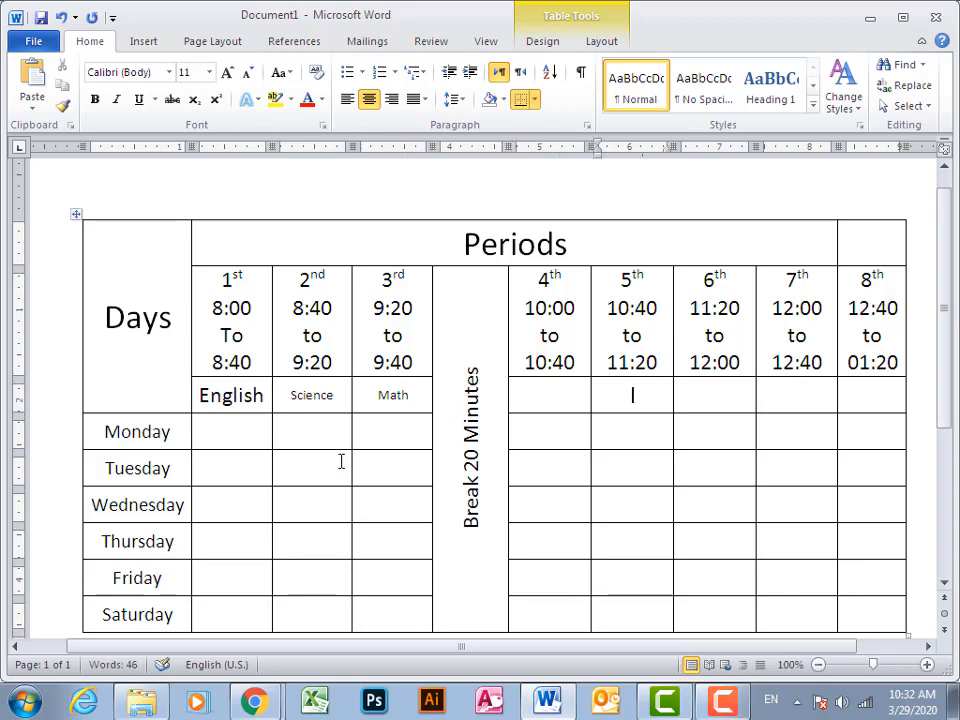
pyautogui.hotkey('shift', 'Tab')
pyautogui.write('U')
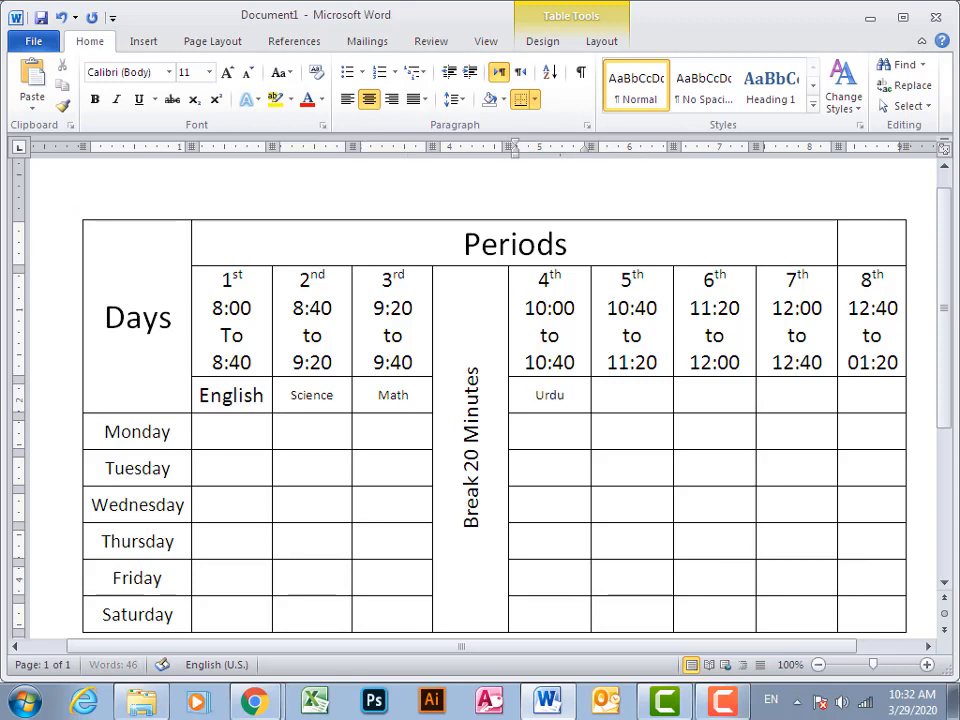
pyautogui.write('rdu')
pyautogui.press('Tab')
pyautogui.write('Biology')
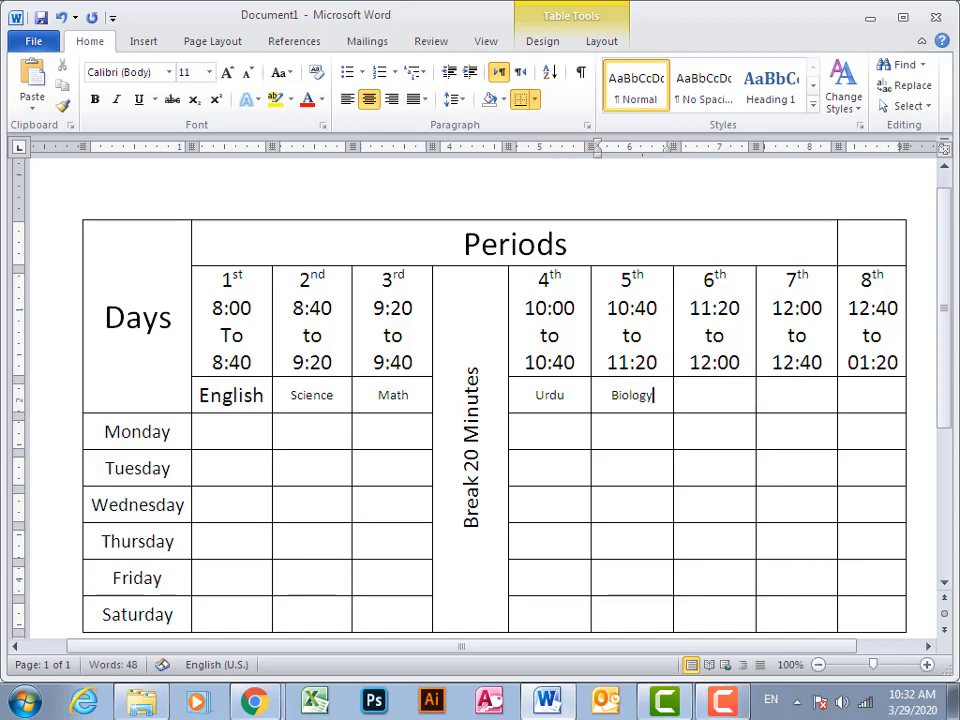
# Enter Chemistry in the subject cell beneath the 6th period's times
pyautogui.press('Tab')
pyautogui.write('C')
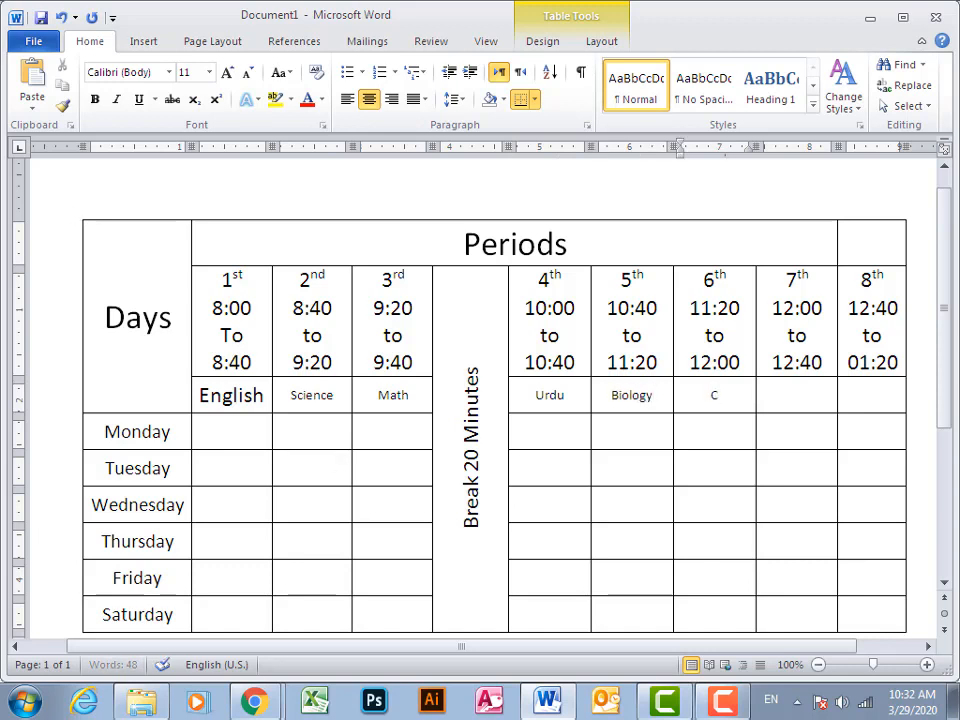
pyautogui.write('hemistry')
pyautogui.press('Tab')
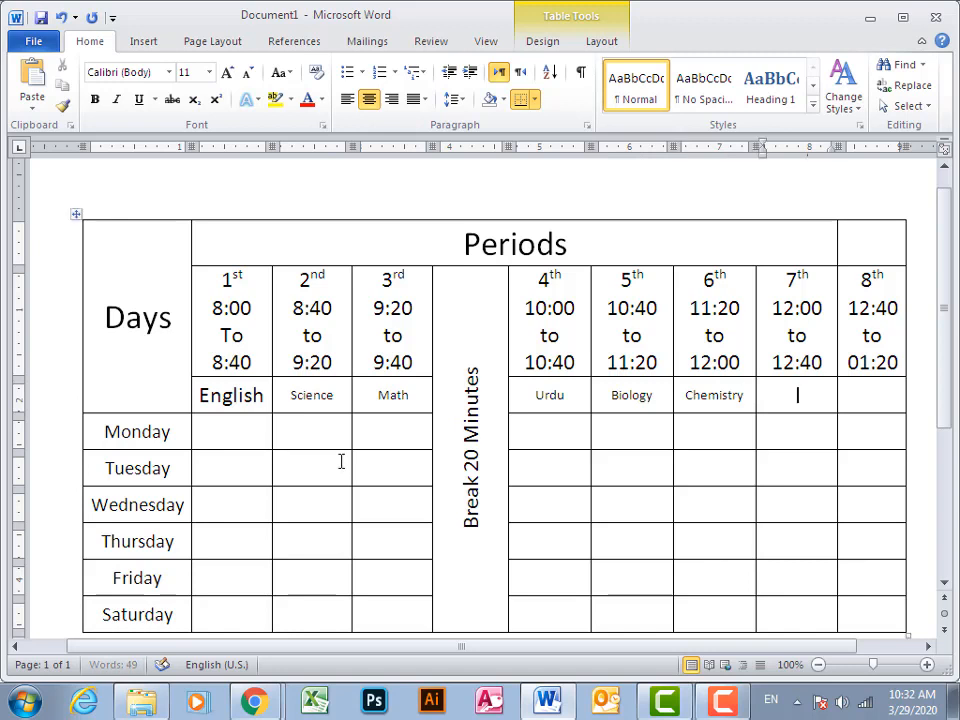
# Enter Physics beneath the 7th period's times, correcting its spelling with the suggested word
pyautogui.write('Physcis')
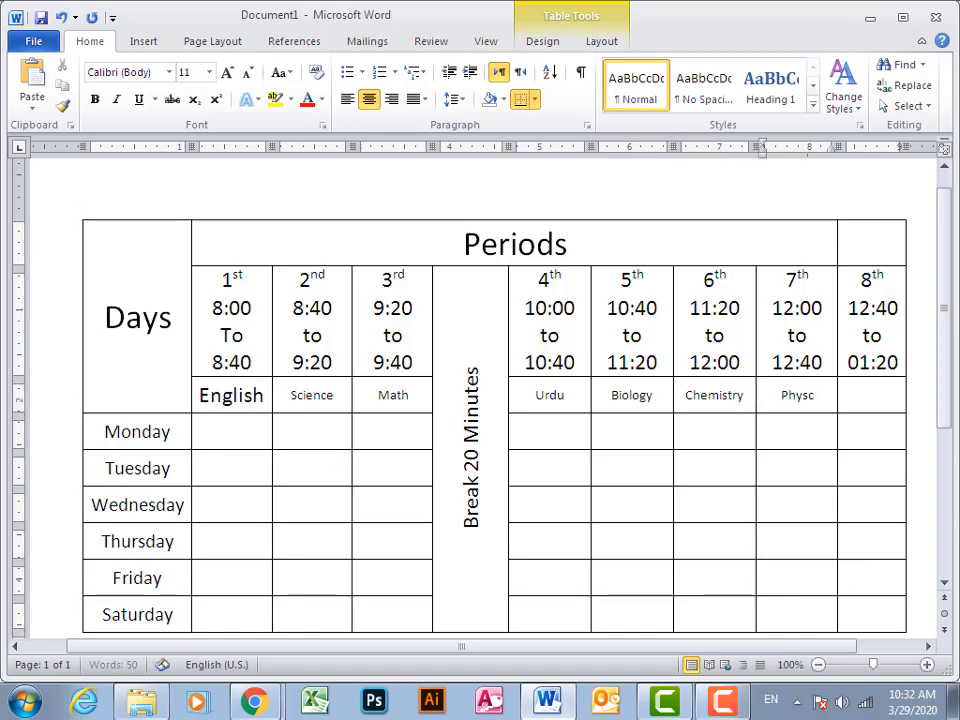
pyautogui.press('Tab')
pyautogui.press('Left')
pyautogui.press('Left')
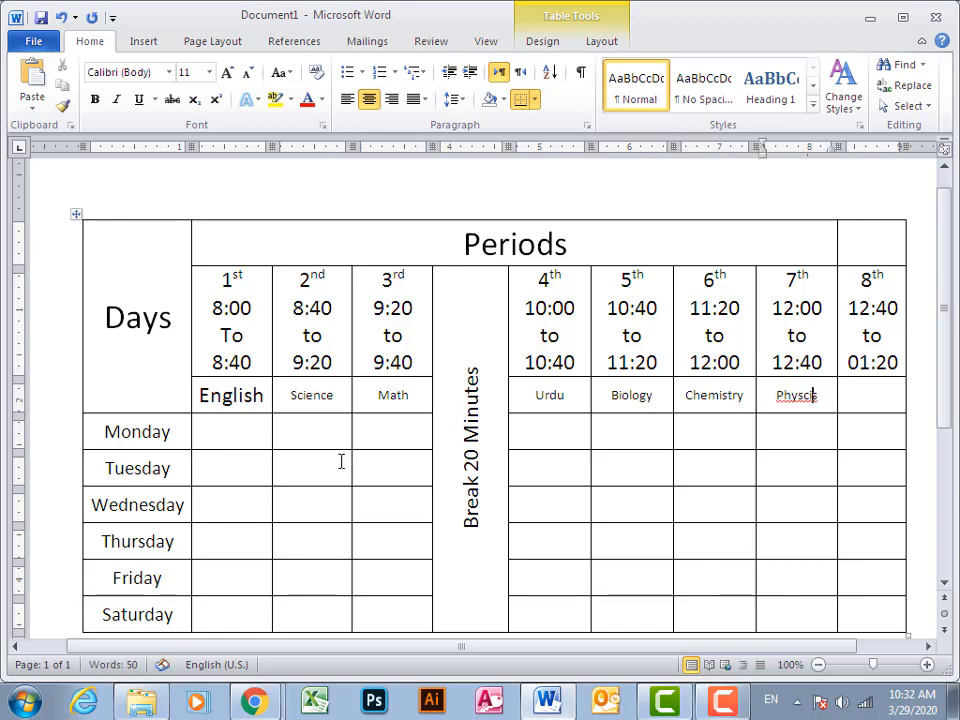
pyautogui.hotkey('shift', 'F10')
pyautogui.press('Return')
pyautogui.press('Tab')
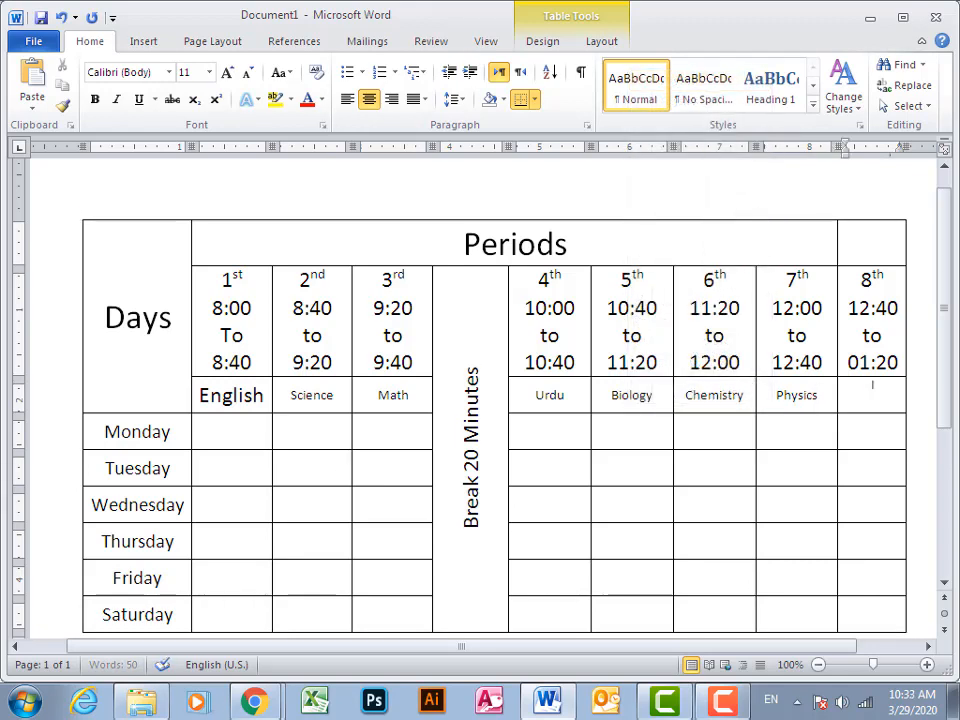
# Enter Social Studies in the subject cell beneath the 8th period's times
pyautogui.write('Isla')
pyautogui.press('BackSpace')
pyautogui.press('BackSpace')
pyautogui.press('BackSpace')
pyautogui.press('BackSpace')
pyautogui.write('Pak')
pyautogui.press('BackSpace')
pyautogui.press('BackSpace')
pyautogui.write('Social Studies')
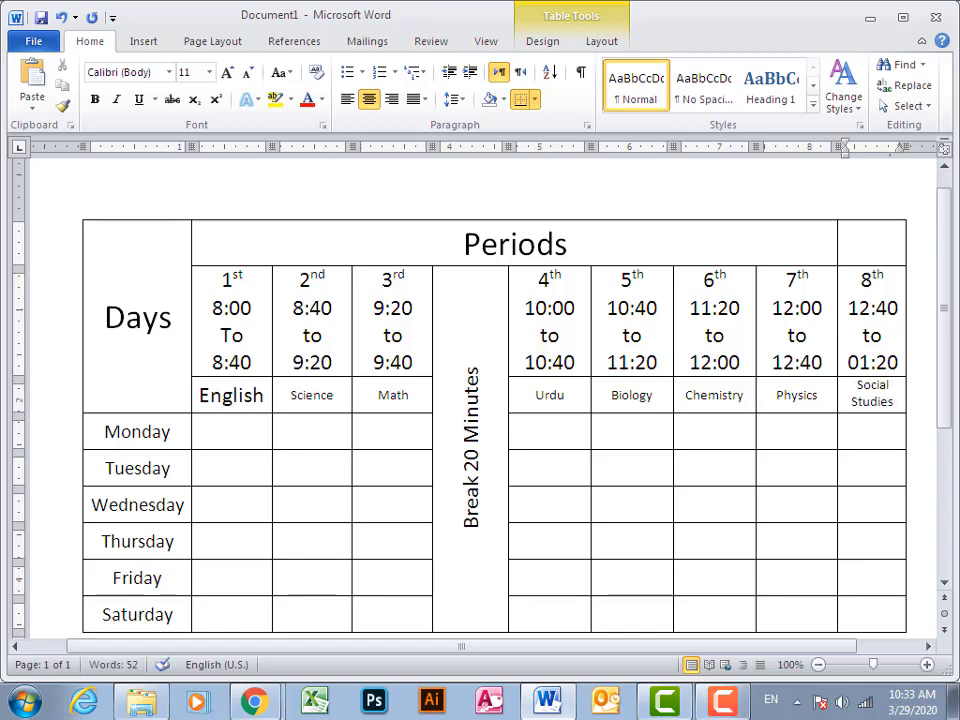
# Replace the subject beneath the 8th period's times with Computer
pyautogui.hotkey('ctrl', 'shift', 'Left')
pyautogui.hotkey('ctrl', 'shift', 'Left')
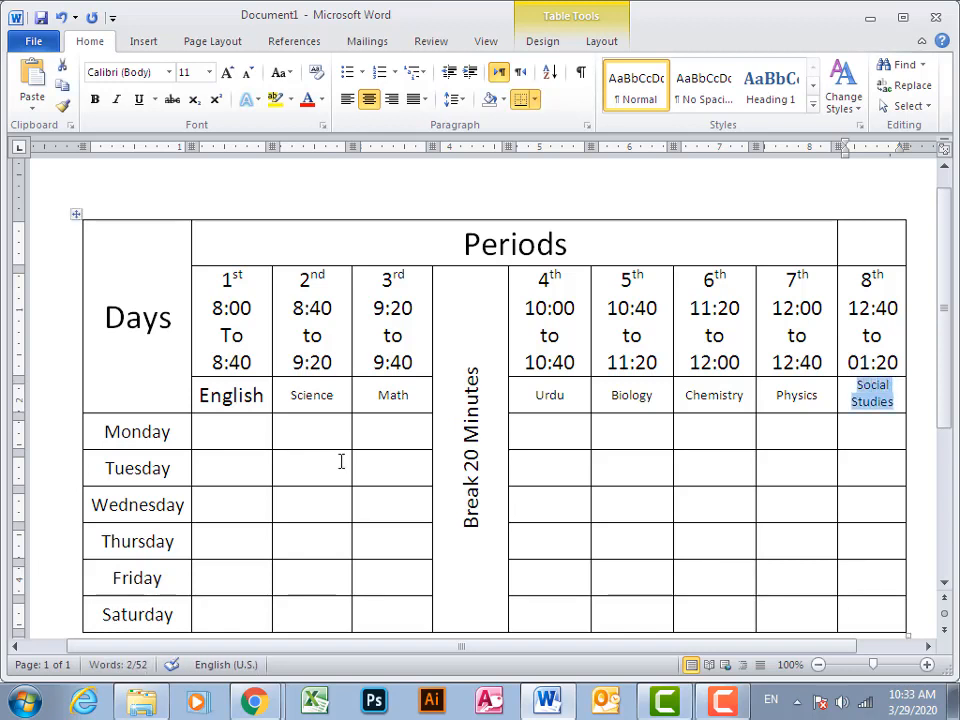
pyautogui.press('BackSpace')
pyautogui.write('Com')
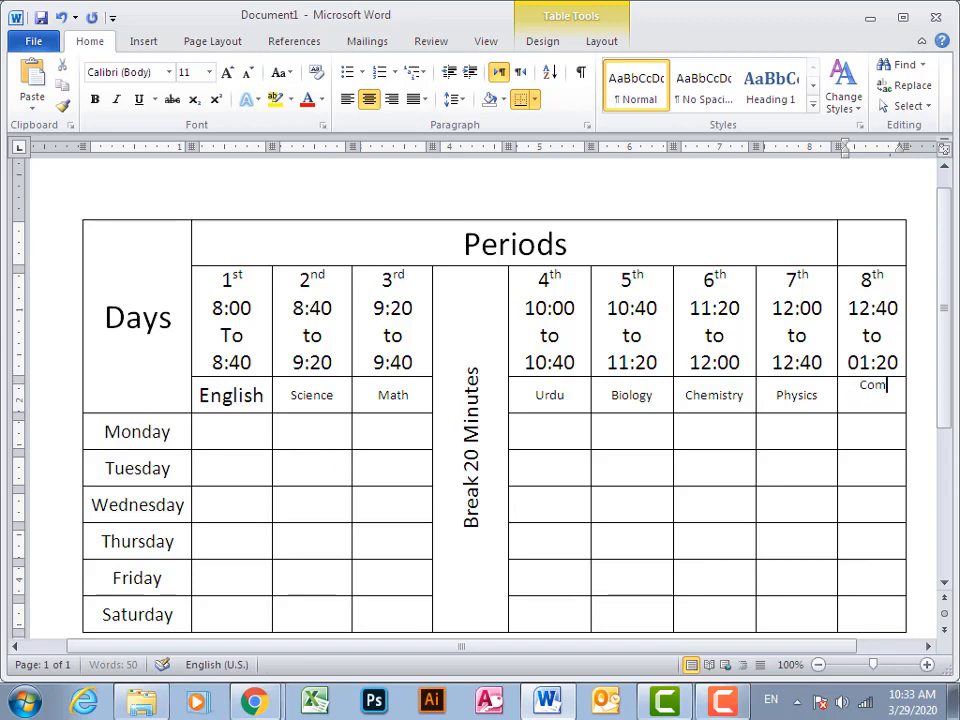
pyautogui.write('puter')
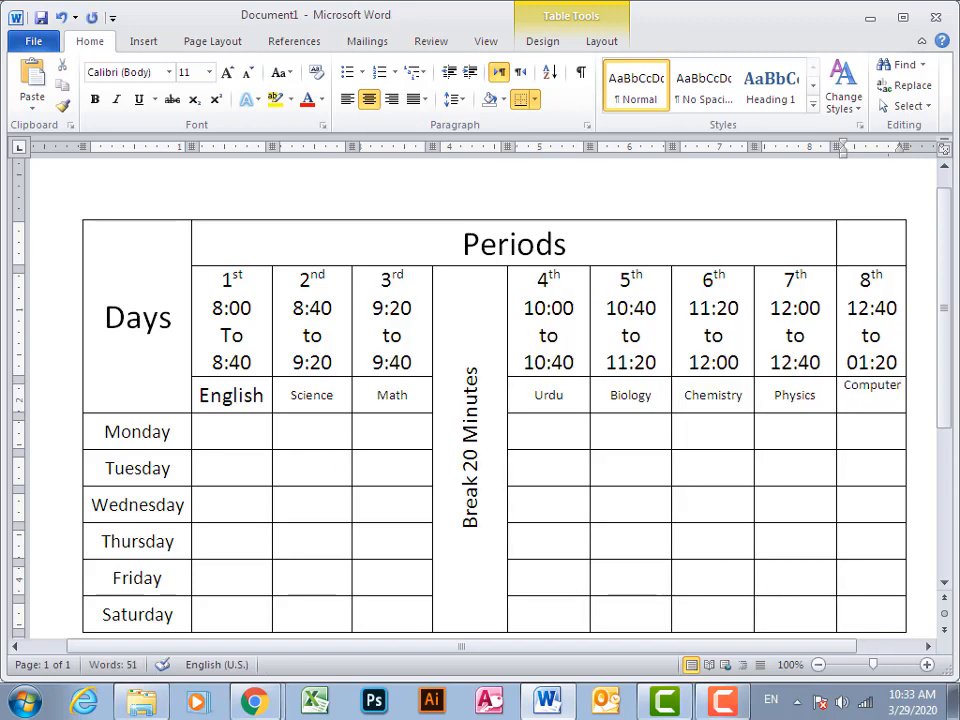
# Center the word Computer horizontally and vertically within its cell
pyautogui.hotkey('shift', 'Left')
pyautogui.hotkey('shift', 'Left')
pyautogui.hotkey('shift', 'Left')
pyautogui.hotkey('shift', 'Left')
pyautogui.hotkey('shift', 'Left')
pyautogui.hotkey('shift', 'Left')
pyautogui.hotkey('shift', 'Left')
pyautogui.hotkey('shift', 'Left')
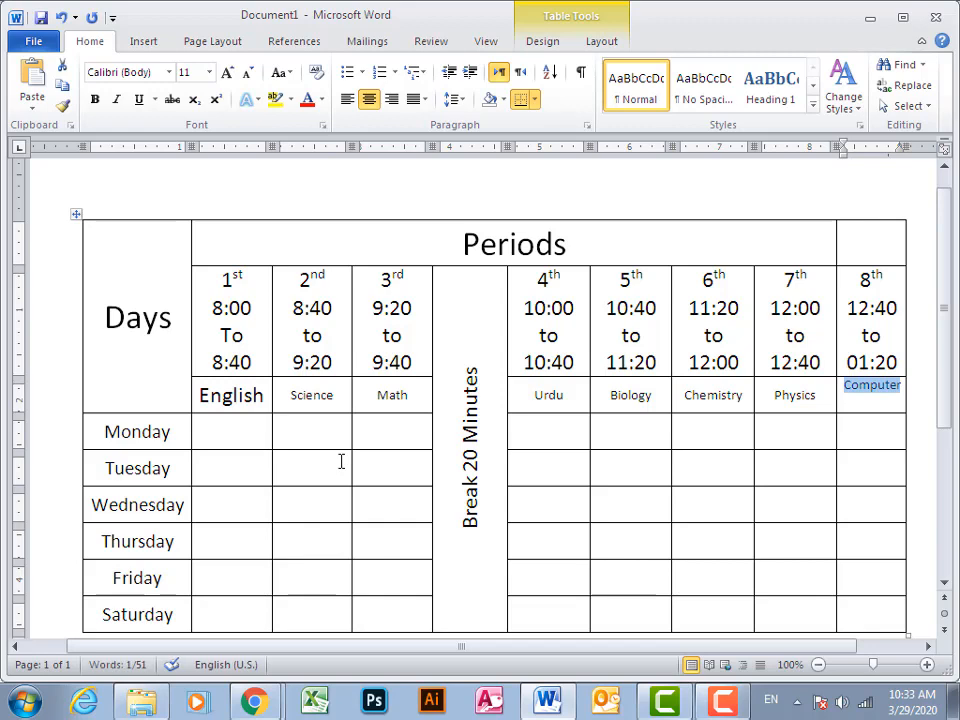
pyautogui.click(560, 42)
pyautogui.click(615, 42)
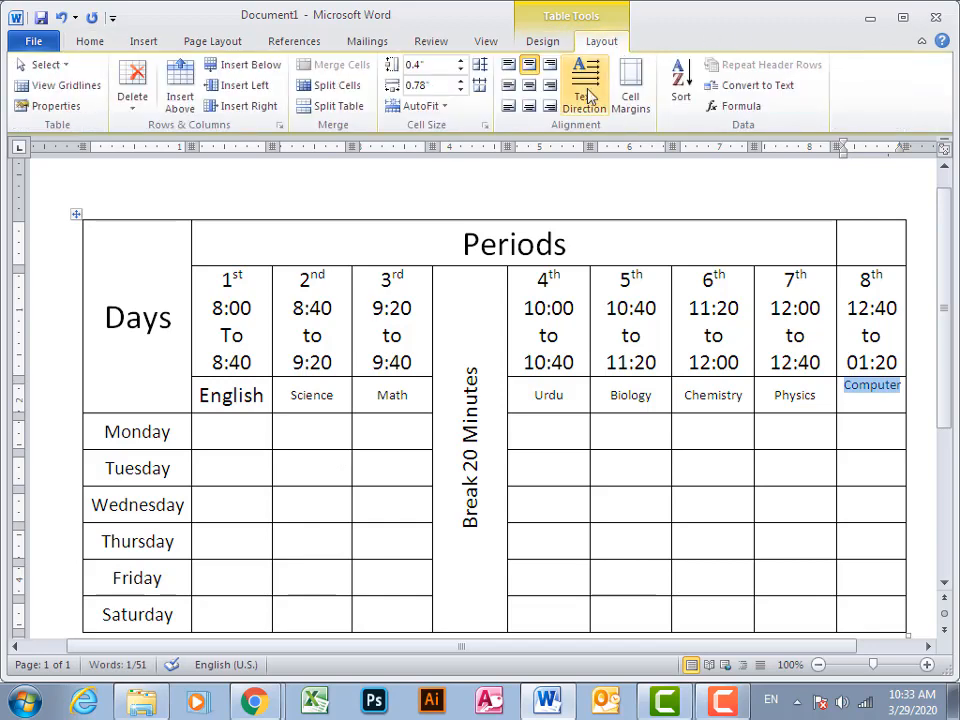
pyautogui.click(529, 85)
# Set the font size of the subjects Urdu through Computer, and of Science and Math, to 18
pyautogui.click(901, 394)
pyautogui.moveTo(901, 394); pyautogui.dragTo(515, 394)
pyautogui.click(103, 41)
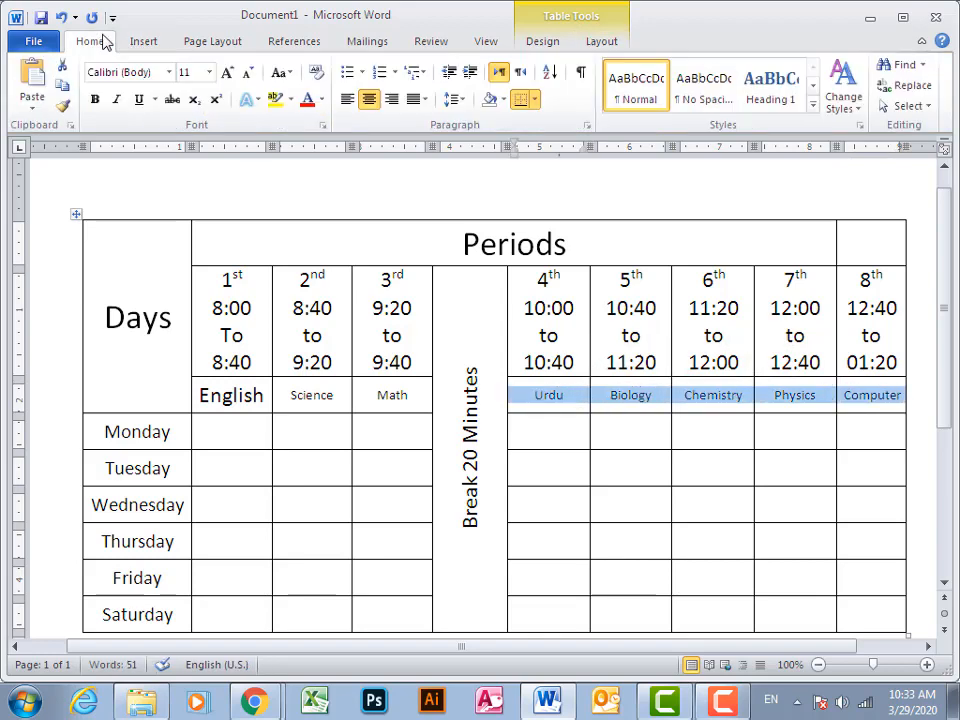
pyautogui.click(209, 72)
pyautogui.click(190, 205)
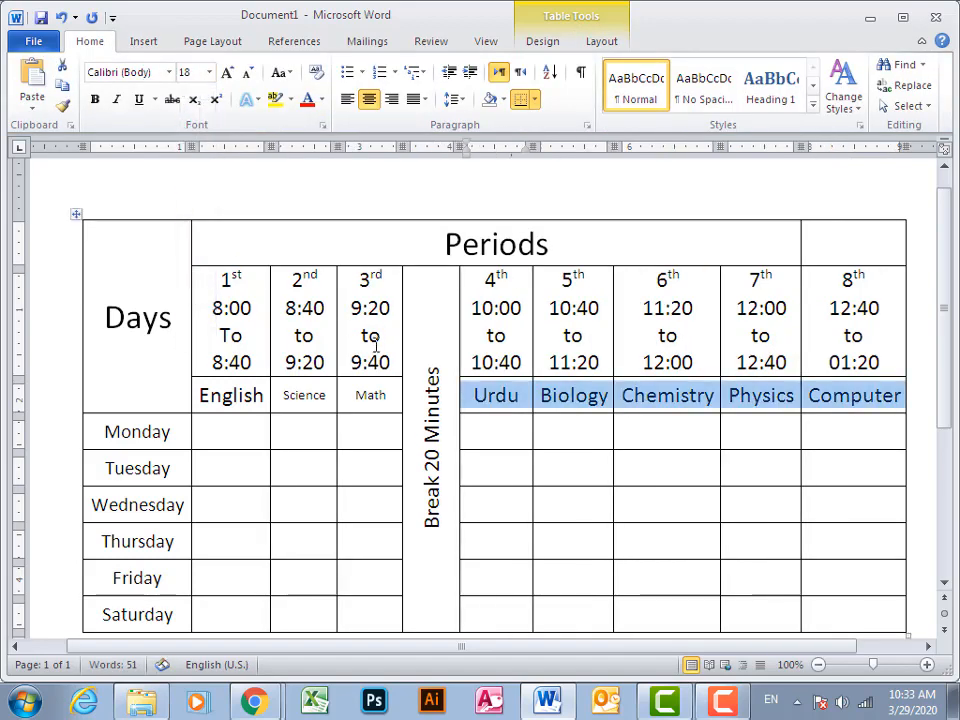
pyautogui.moveTo(383, 393); pyautogui.dragTo(295, 395)
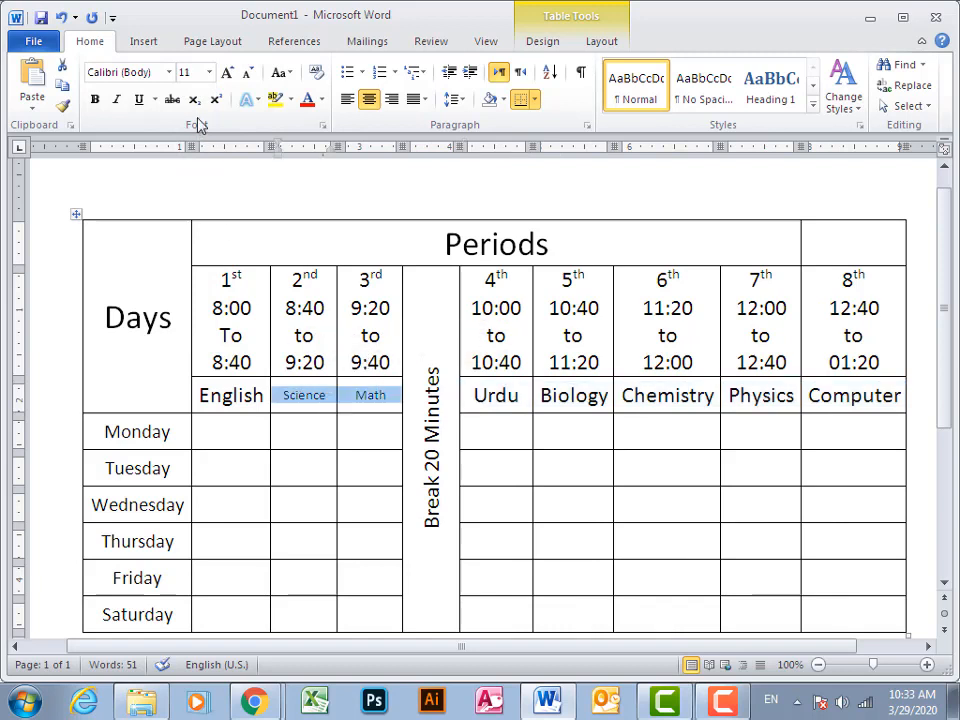
pyautogui.click(209, 72)
pyautogui.click(186, 204)
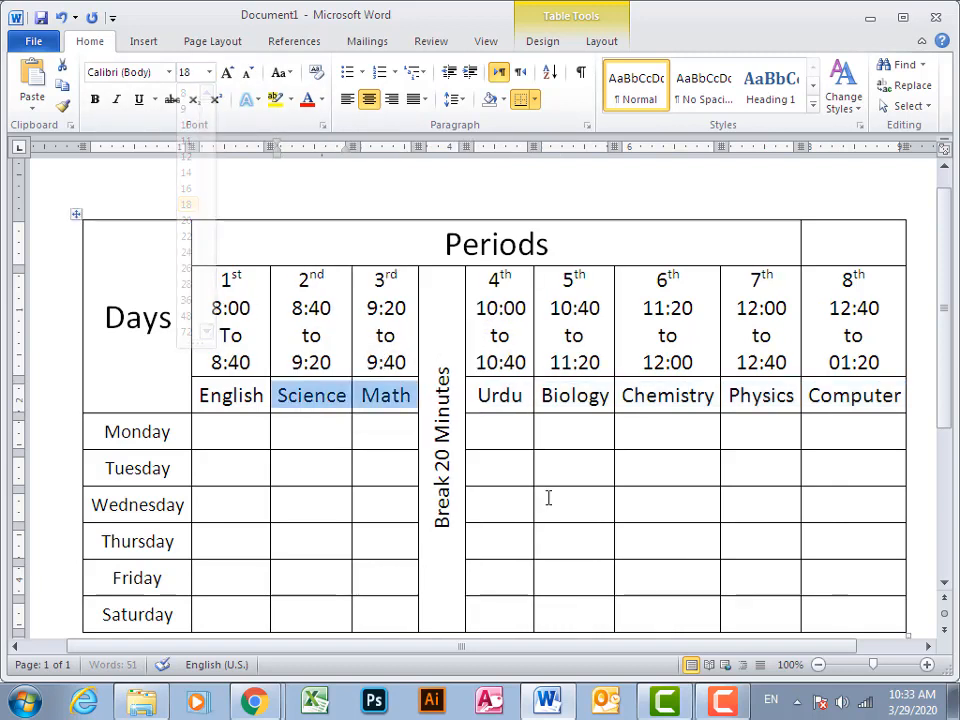
pyautogui.click(608, 543)
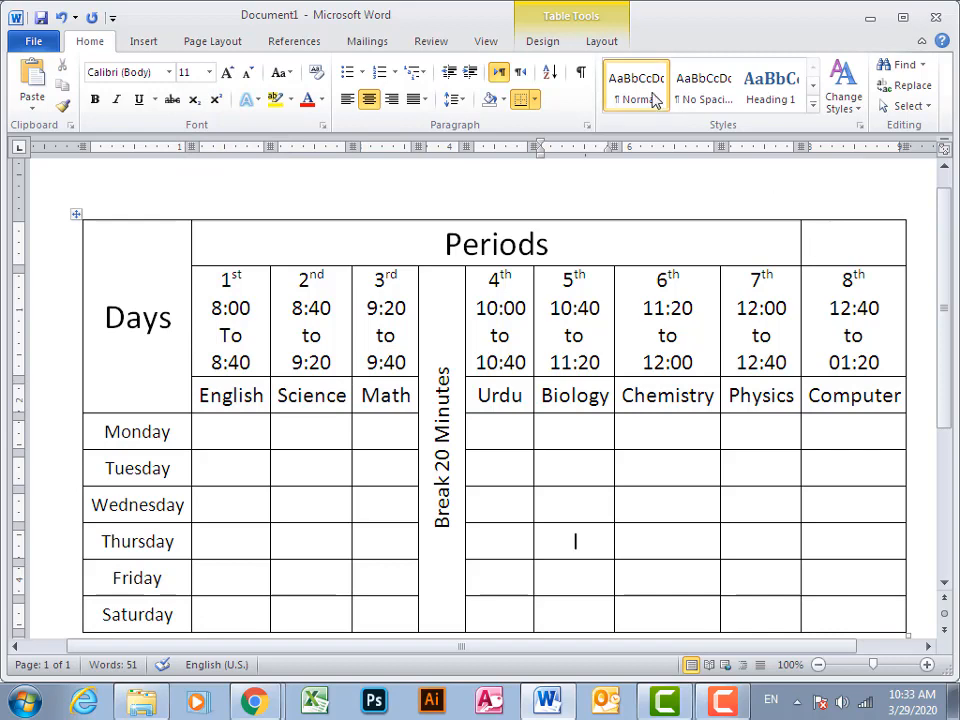
# Erase the border between the Periods cell and the empty cell above the 8th period to merge them
pyautogui.click(598, 42)
pyautogui.click(542, 41)
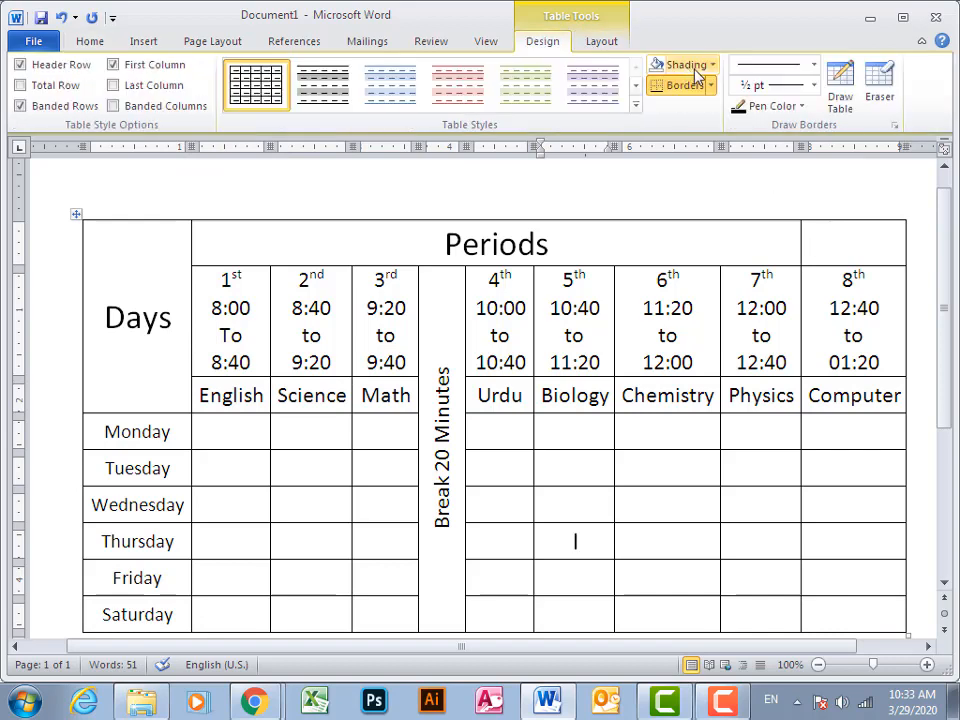
pyautogui.click(879, 82)
pyautogui.click(803, 236)
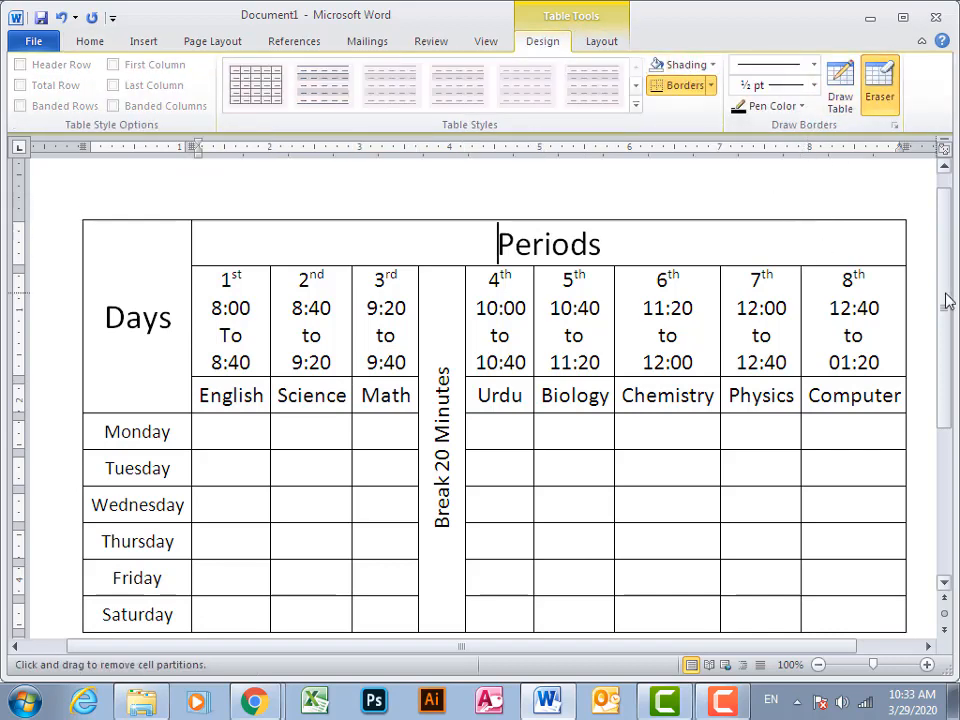
# Stop erasing borders and shade the Days cell with a custom pale yellow from the standard colors
pyautogui.scroll(-1, 944, 311)
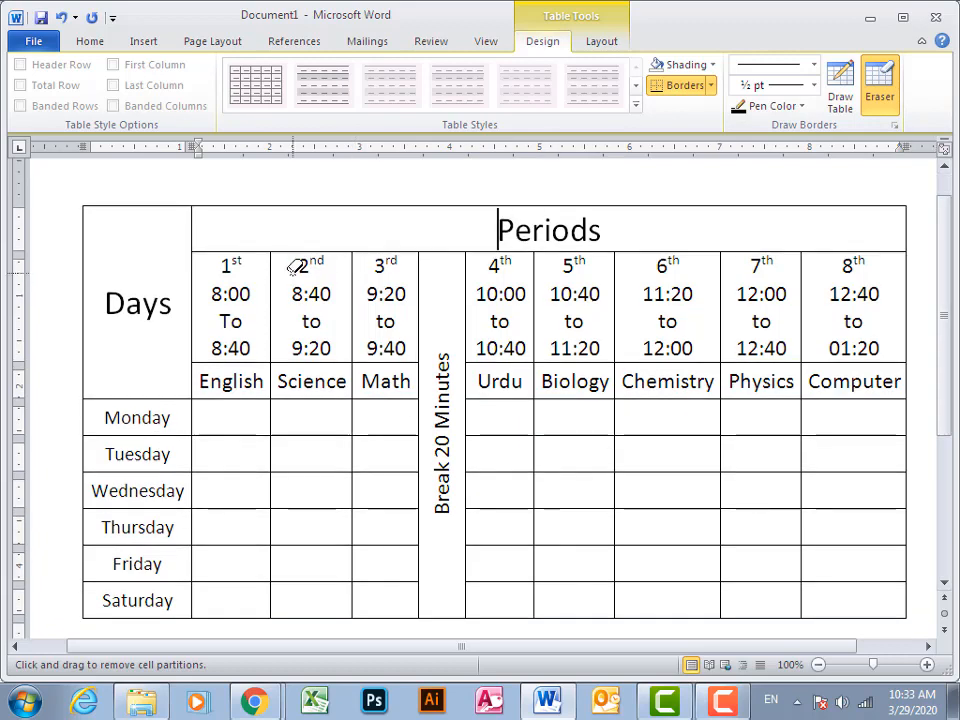
pyautogui.click(149, 232)
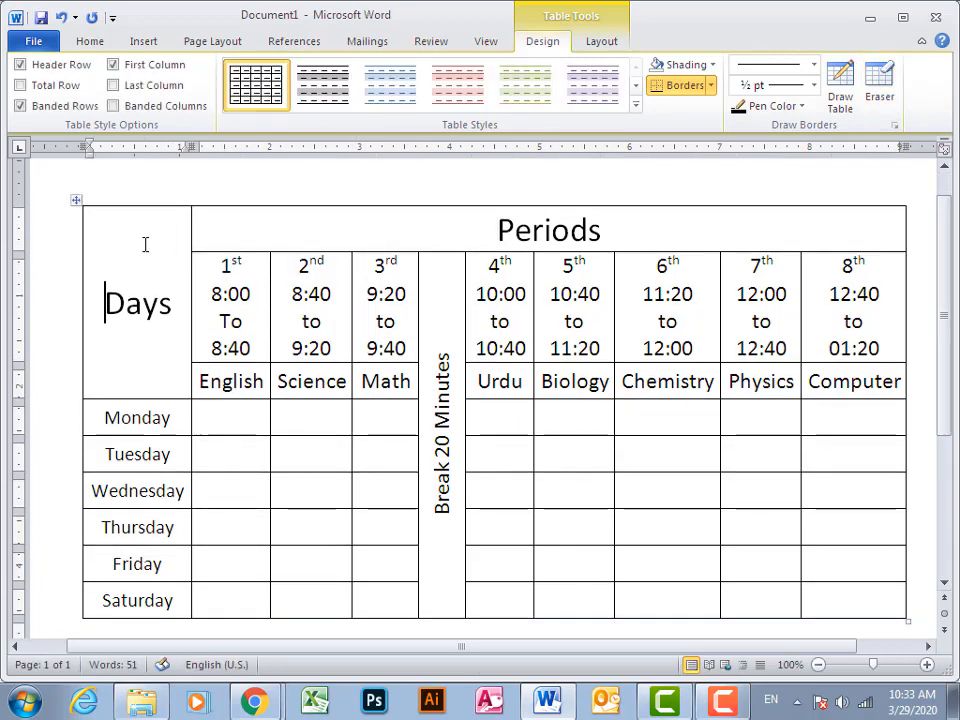
pyautogui.click(713, 66)
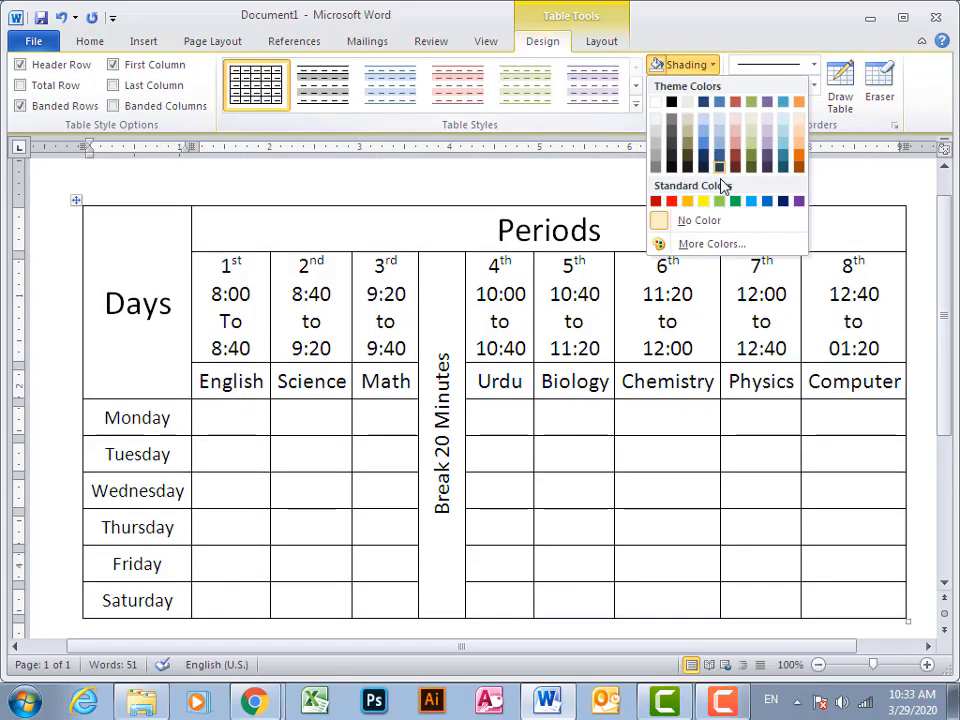
pyautogui.click(712, 244)
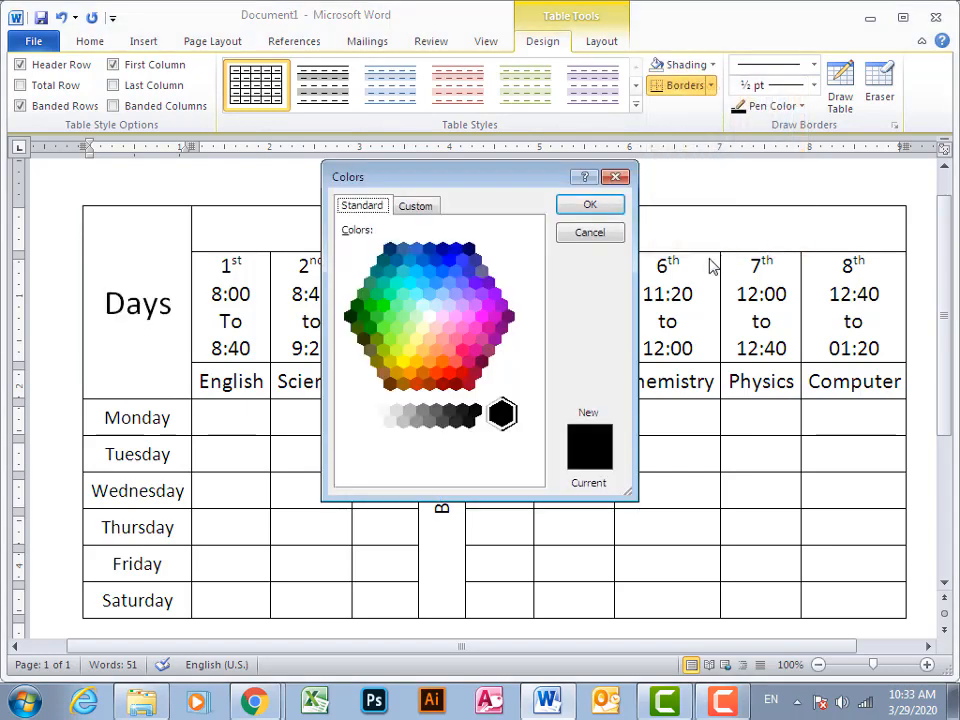
pyautogui.click(476, 326)
pyautogui.click(435, 328)
pyautogui.click(430, 317)
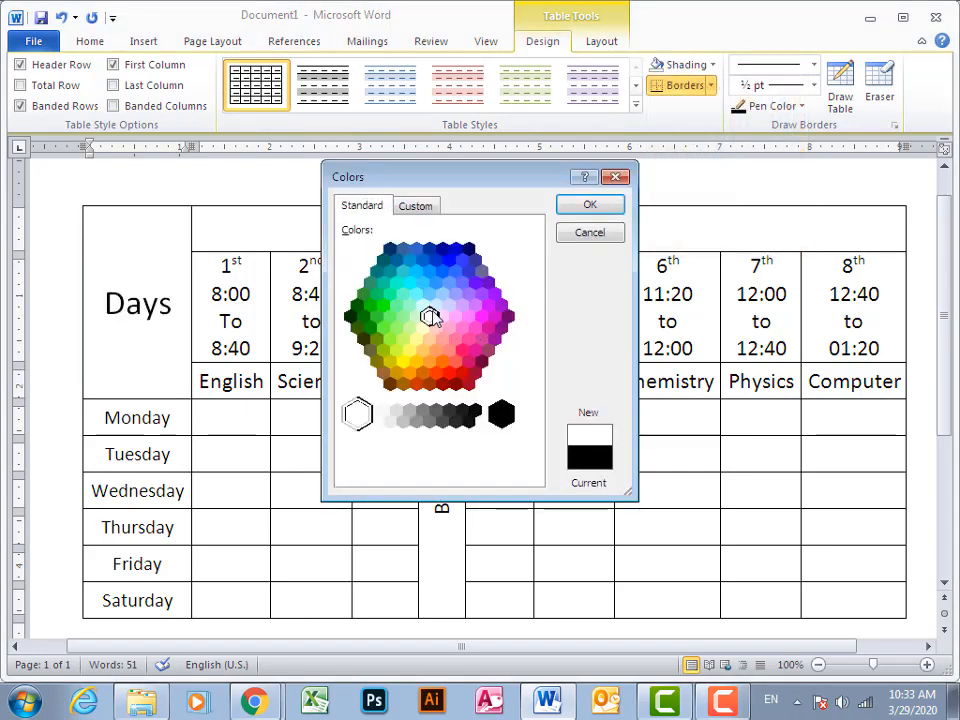
pyautogui.click(428, 295)
pyautogui.click(419, 295)
pyautogui.click(423, 305)
pyautogui.click(442, 340)
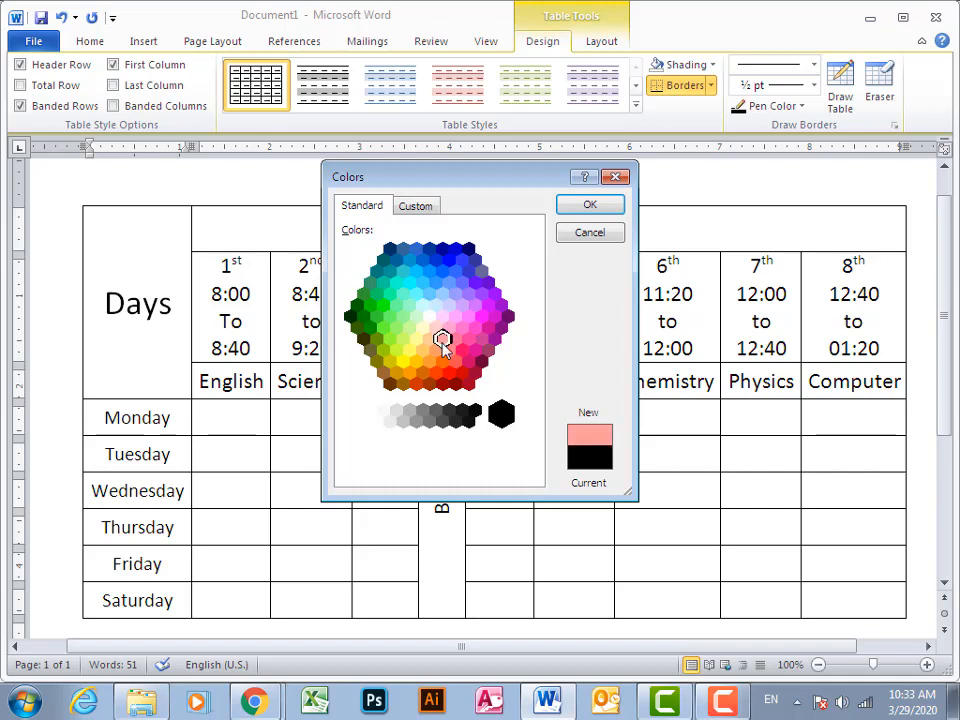
pyautogui.click(407, 344)
pyautogui.click(417, 337)
pyautogui.click(422, 328)
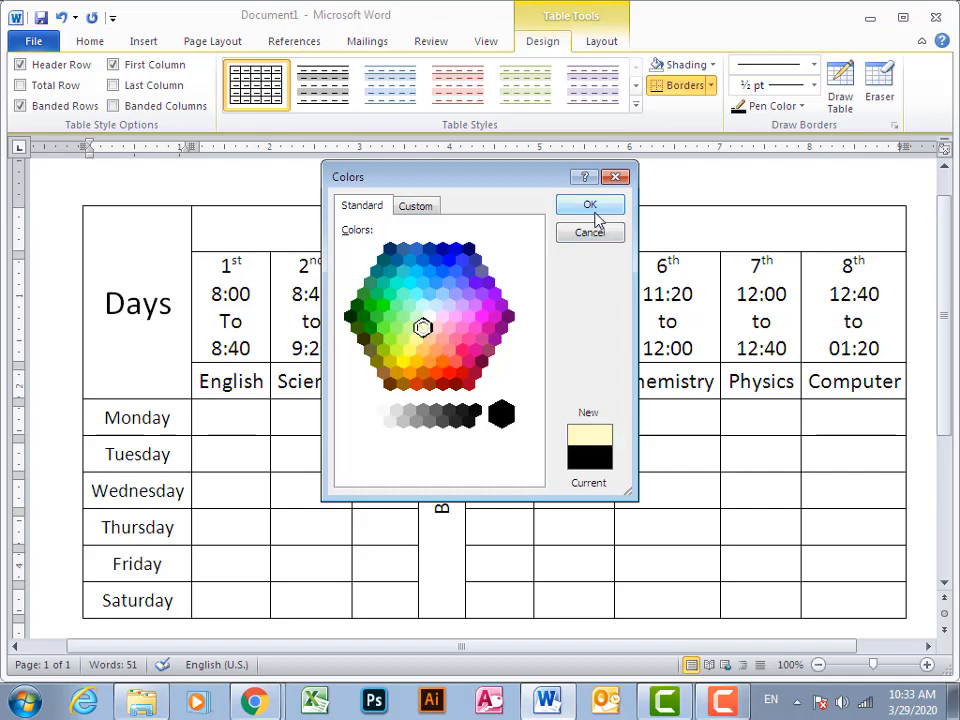
pyautogui.click(590, 205)
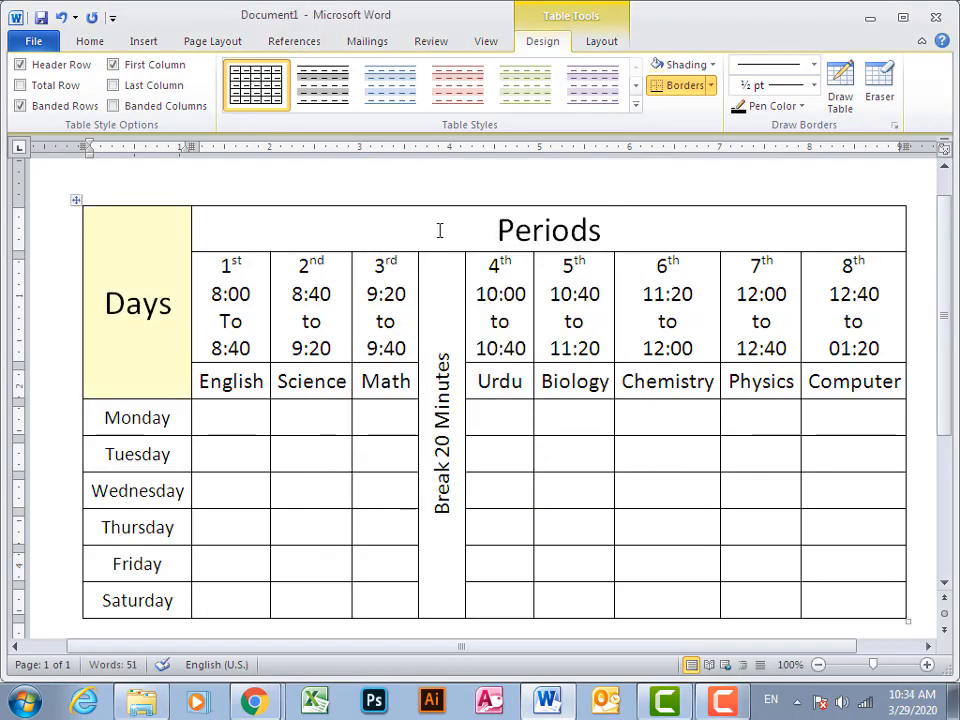
# Shade the Periods header cell in a light-to-medium grey theme color
pyautogui.doubleClick(600, 230)
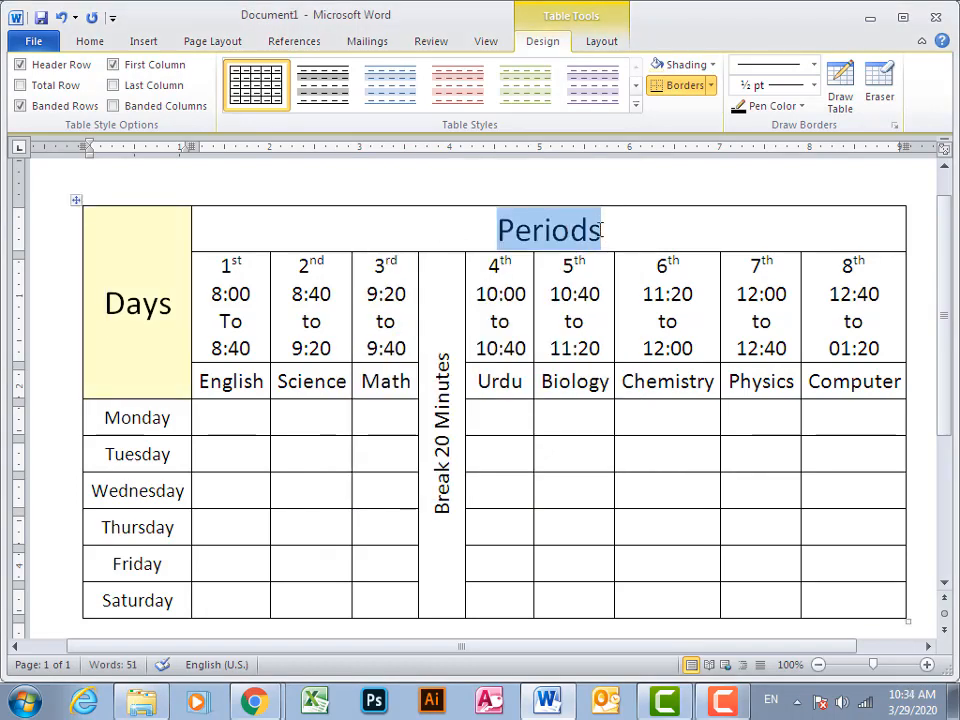
pyautogui.click(712, 64)
pyautogui.click(656, 140)
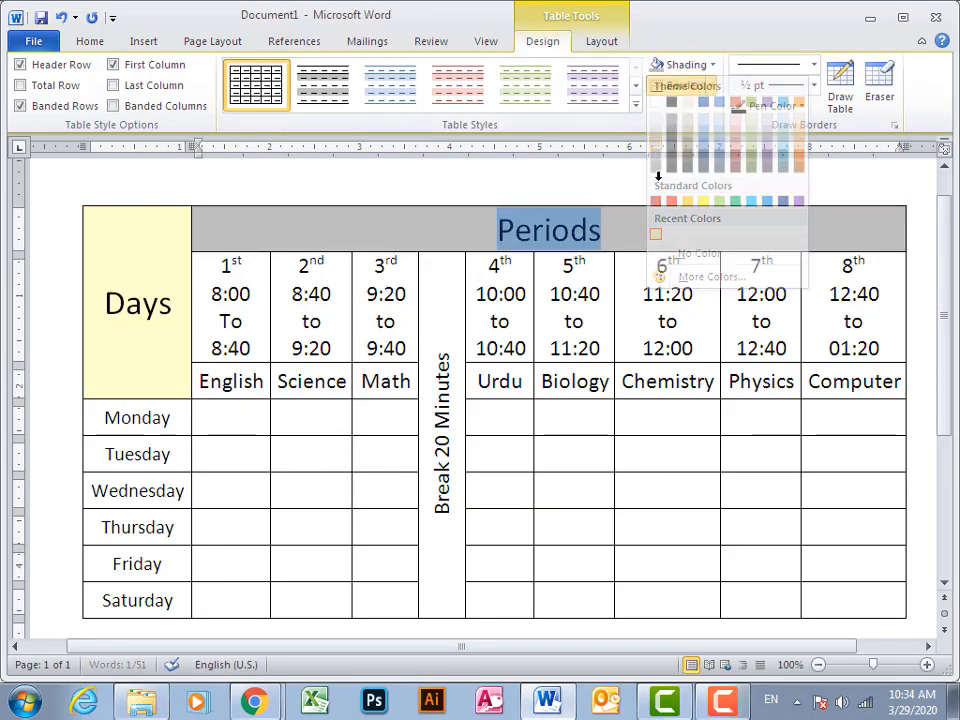
# Shade all the subject cells black, from English to Math and from Urdu to Computer
pyautogui.moveTo(204, 381); pyautogui.dragTo(403, 381)
pyautogui.click(712, 86)
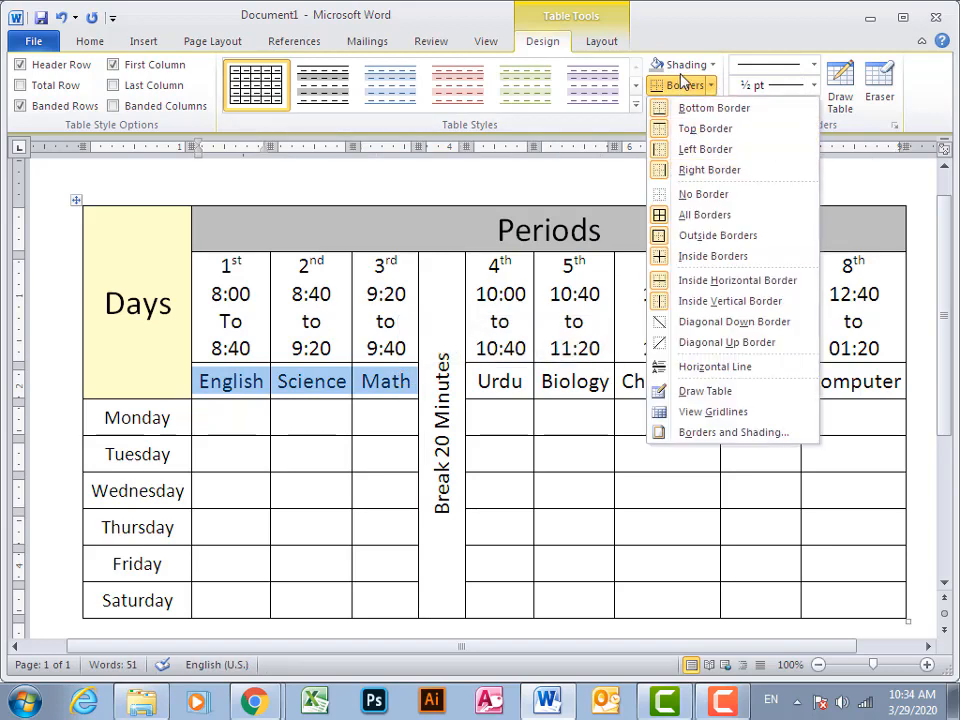
pyautogui.click(713, 66)
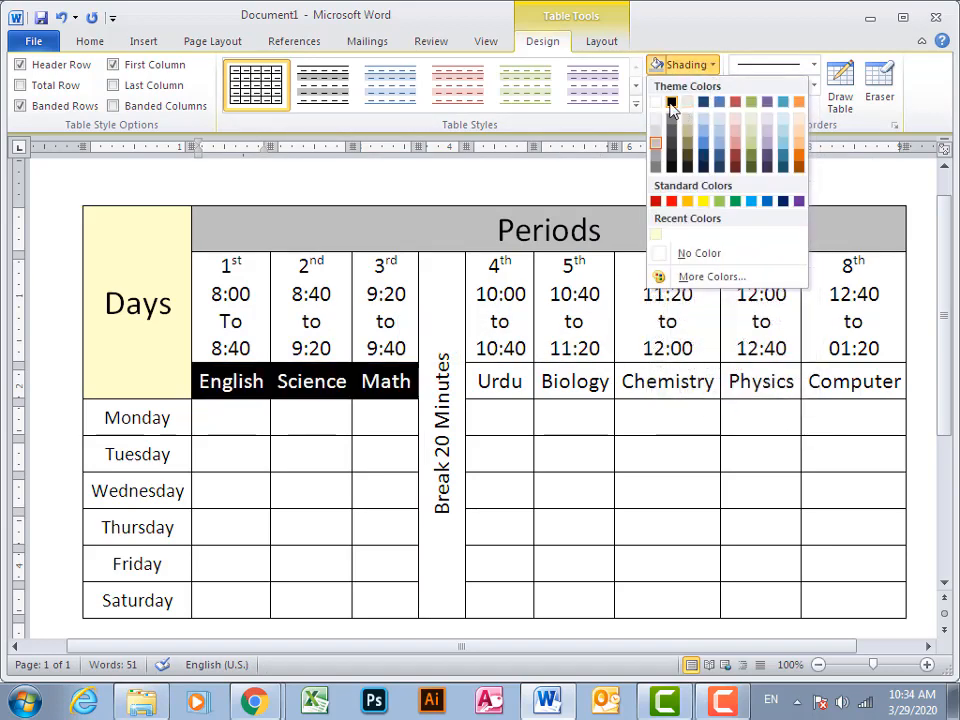
pyautogui.click(672, 104)
pyautogui.moveTo(474, 377); pyautogui.dragTo(815, 385)
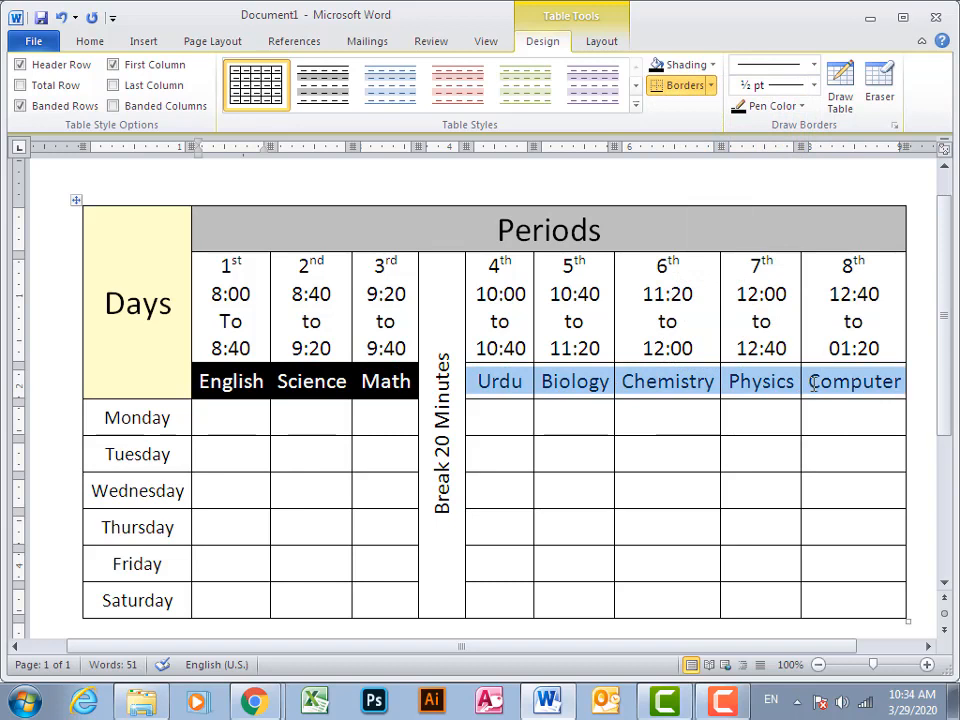
pyautogui.click(659, 69)
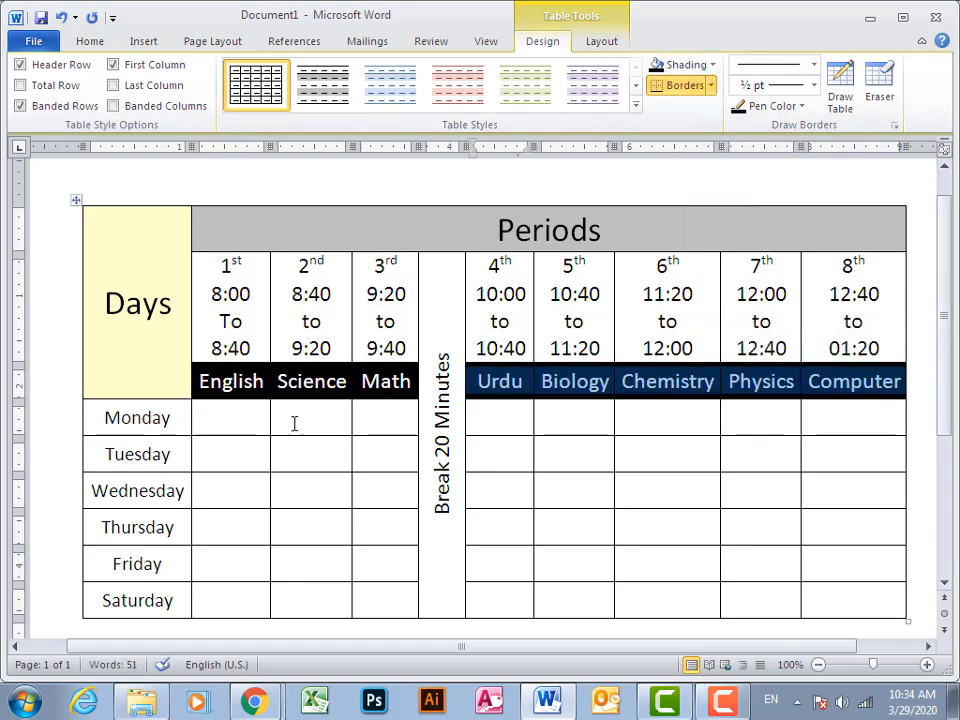
# Enter a hyphen in Monday's English cell and copy it for reuse
pyautogui.click(243, 416)
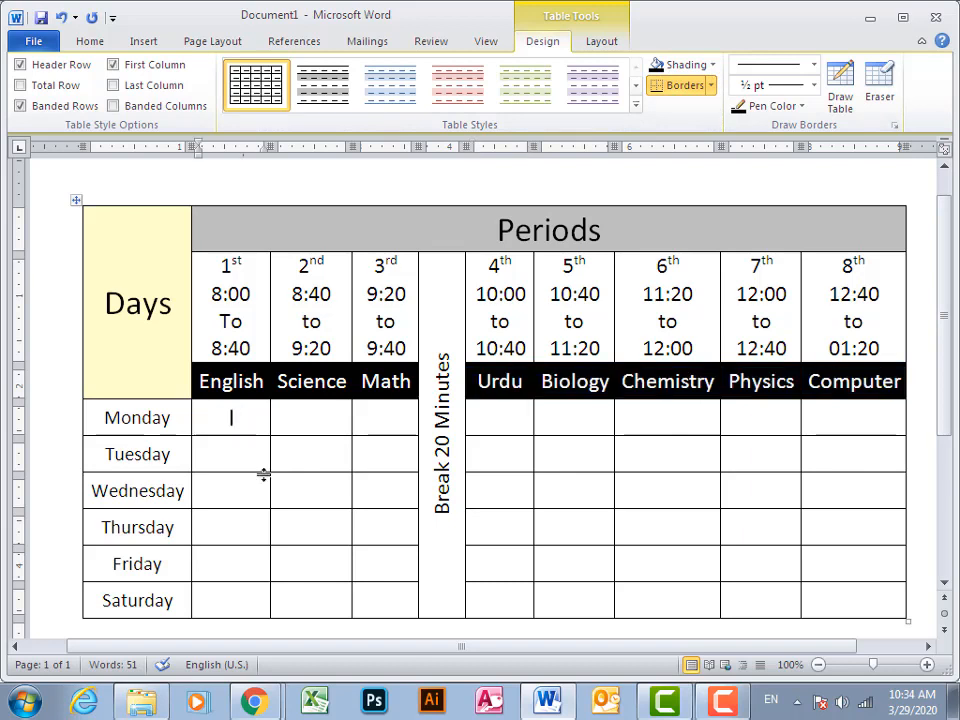
pyautogui.write('-')
pyautogui.hotkey('shift', 'Left')
pyautogui.hotkey('ctrl', 'c')
pyautogui.press('Tab')
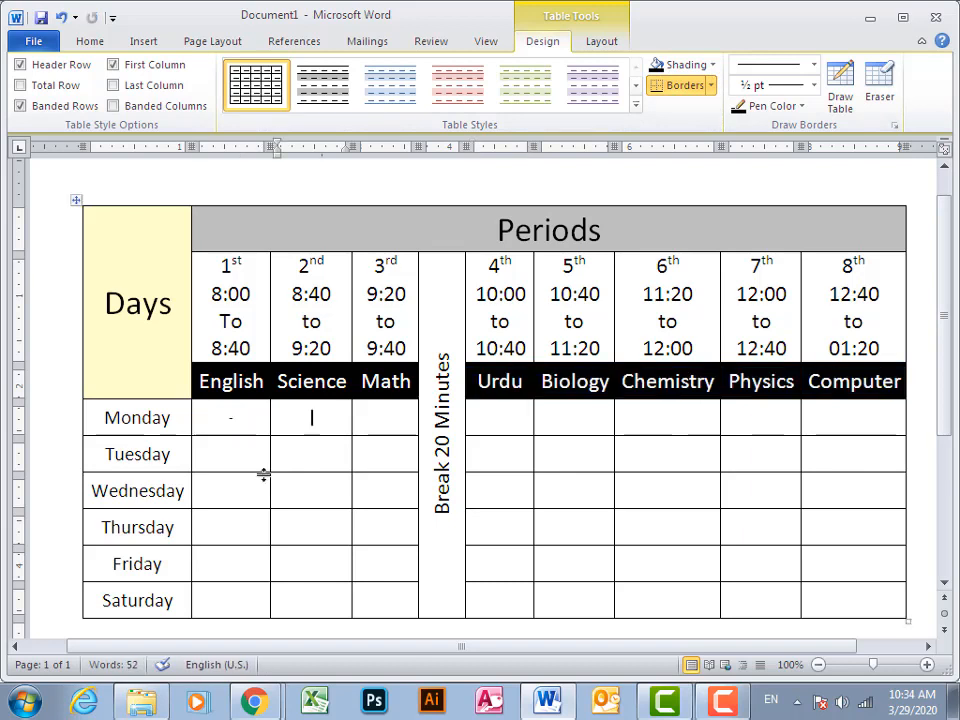
# Paste the copied hyphen into Monday's remaining subject cells, from Science through Computer, skipping the break column
pyautogui.hotkey('ctrl', 'v')
pyautogui.press('Tab')
pyautogui.hotkey('ctrl', 'v')
pyautogui.press('Tab')
pyautogui.press('Tab')
pyautogui.hotkey('ctrl', 'v')
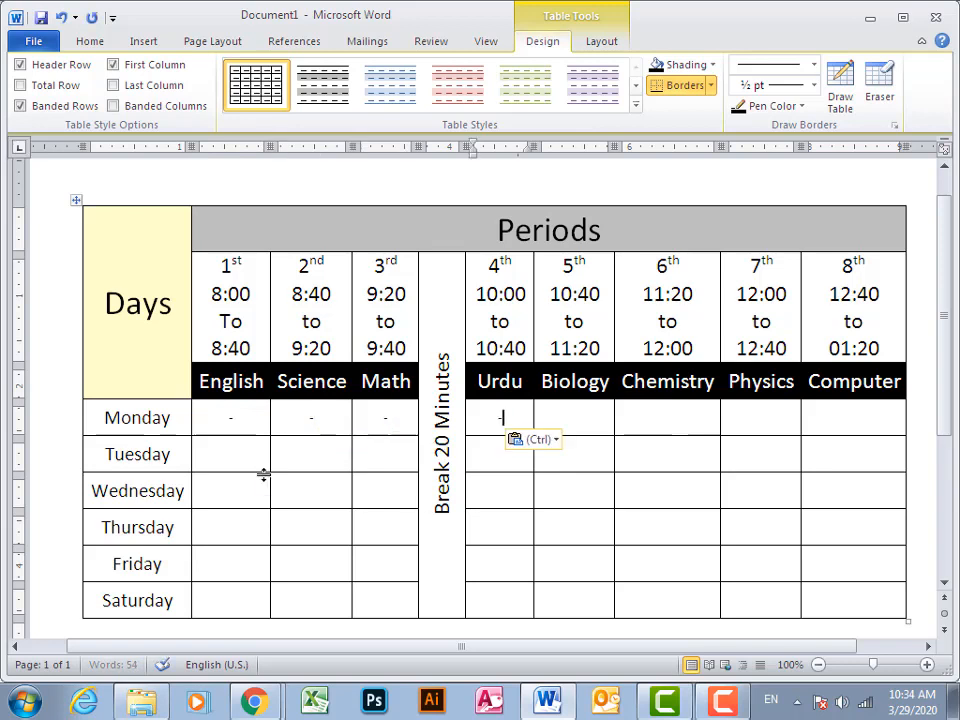
pyautogui.press('Tab')
pyautogui.hotkey('ctrl', 'v')
pyautogui.press('Tab')
pyautogui.hotkey('ctrl', 'v')
pyautogui.press('Tab')
pyautogui.hotkey('ctrl', 'v')
pyautogui.press('Tab')
pyautogui.hotkey('ctrl', 'v')
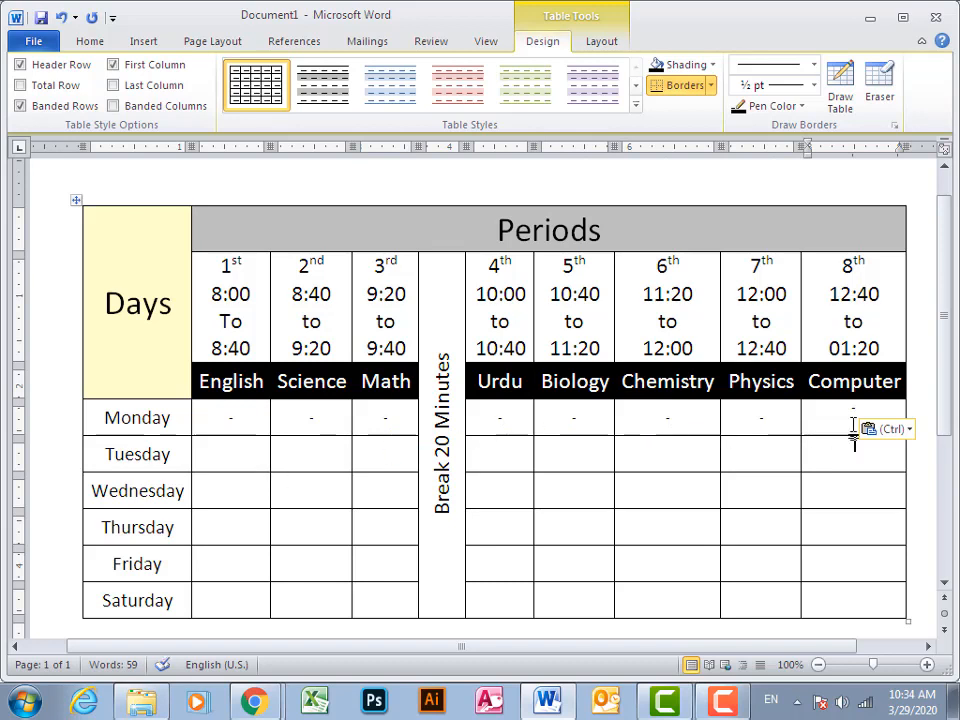
# Copy Monday's hyphens from Urdu through Computer into the same columns for Tuesday through Saturday
pyautogui.moveTo(843, 410); pyautogui.dragTo(521, 420)
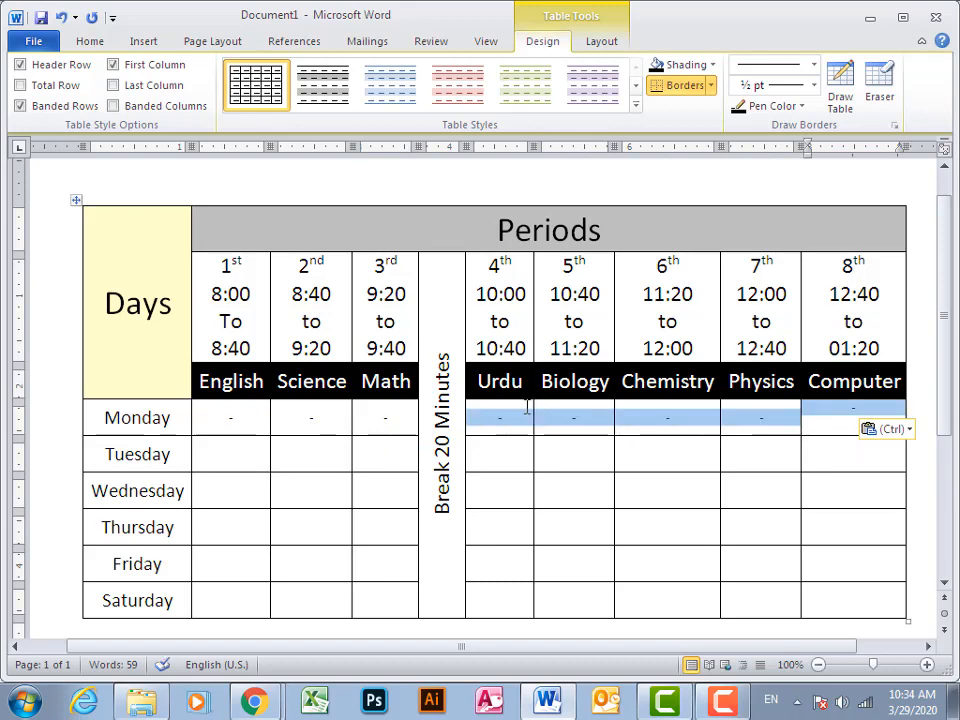
pyautogui.click(512, 458)
pyautogui.hotkey('ctrl', 'v')
pyautogui.click(514, 486)
pyautogui.hotkey('ctrl', 'v')
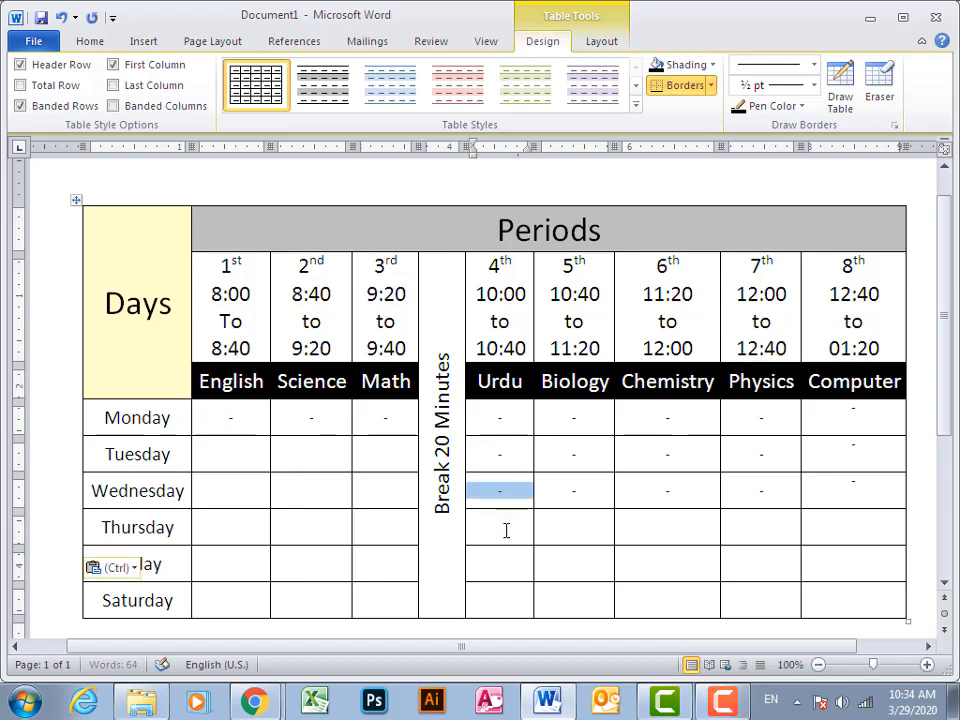
pyautogui.hotkey('ctrl', 'v')
pyautogui.click(501, 601)
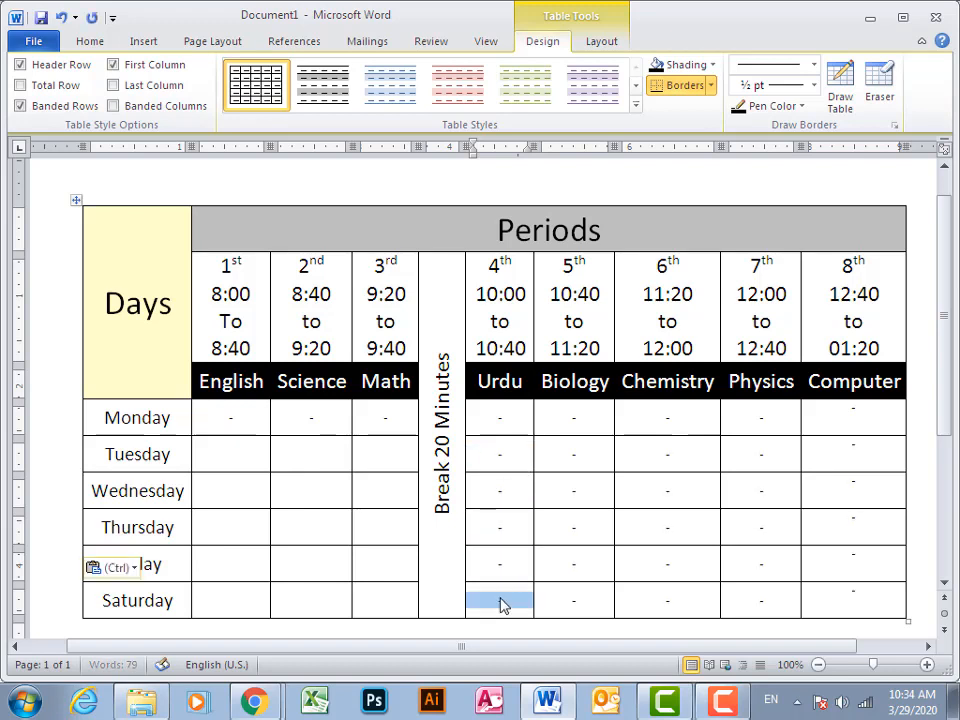
pyautogui.hotkey('ctrl', 'v')
# Center the hyphens in the Computer column horizontally and vertically for Monday through Saturday
pyautogui.moveTo(828, 590); pyautogui.dragTo(861, 407)
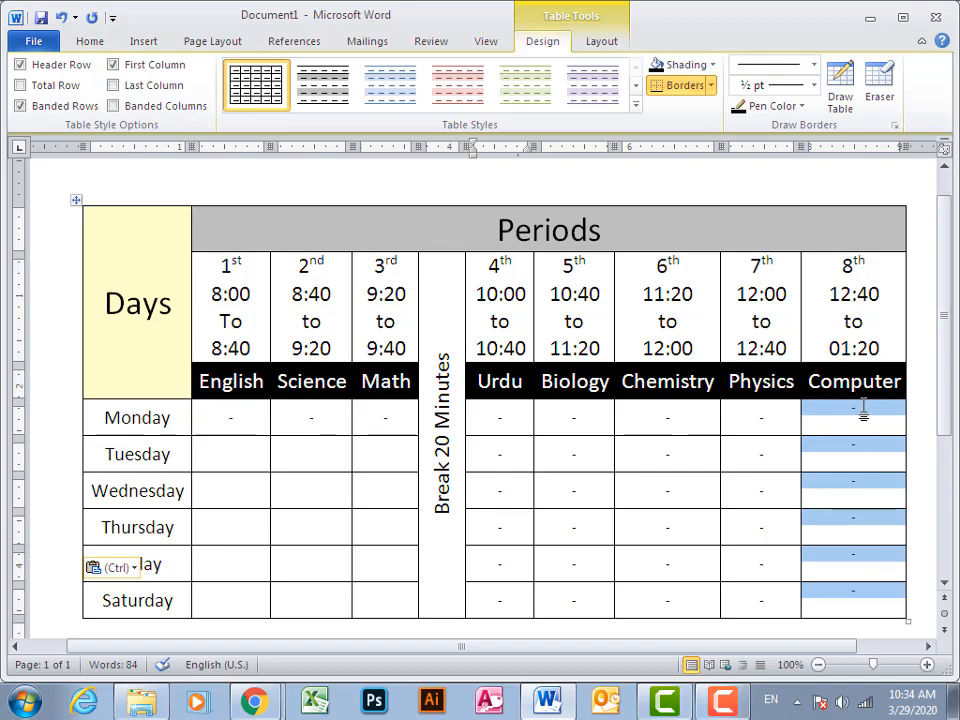
pyautogui.click(602, 44)
pyautogui.click(529, 85)
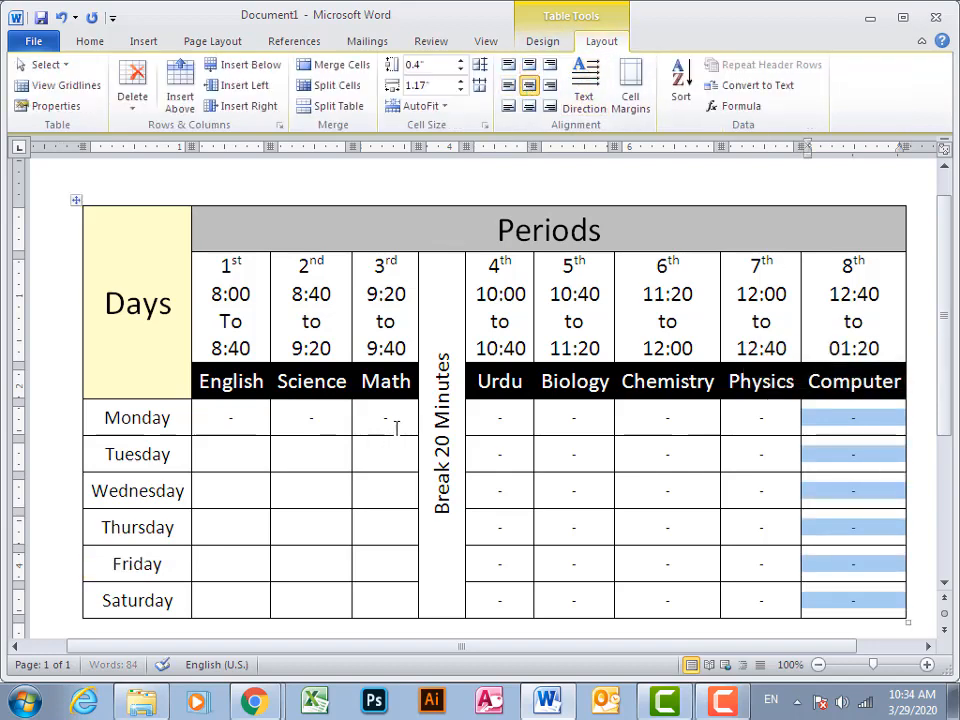
# Copy Monday's hyphens from English through Math into the same columns for Tuesday through Saturday
pyautogui.moveTo(396, 428); pyautogui.dragTo(287, 422)
pyautogui.click(232, 452)
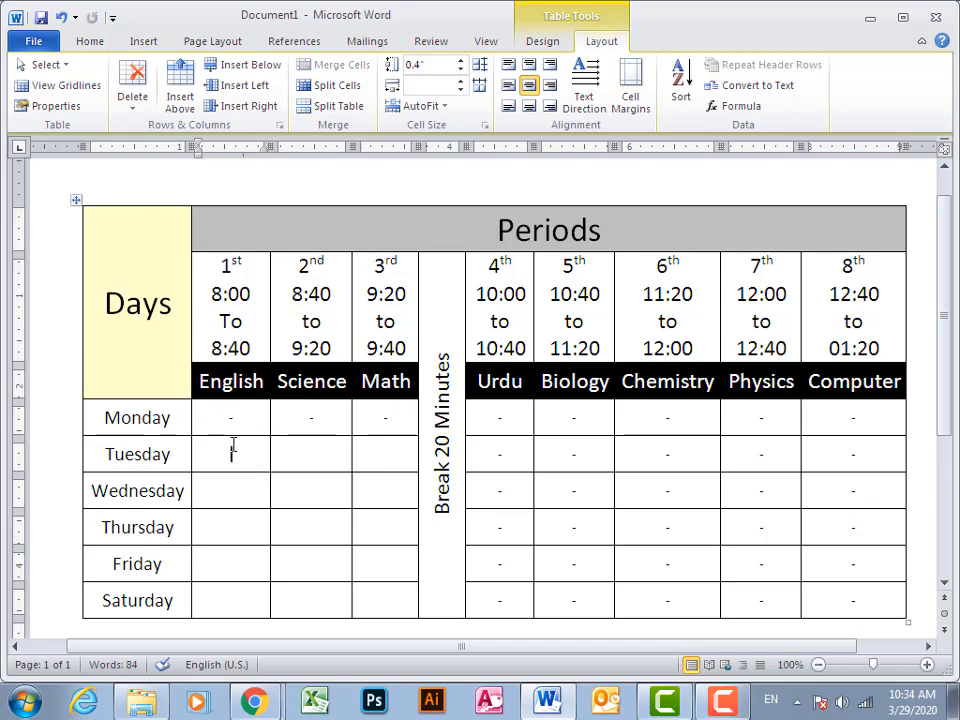
pyautogui.hotkey('ctrl', 'v')
pyautogui.click(236, 498)
pyautogui.hotkey('ctrl', 'v')
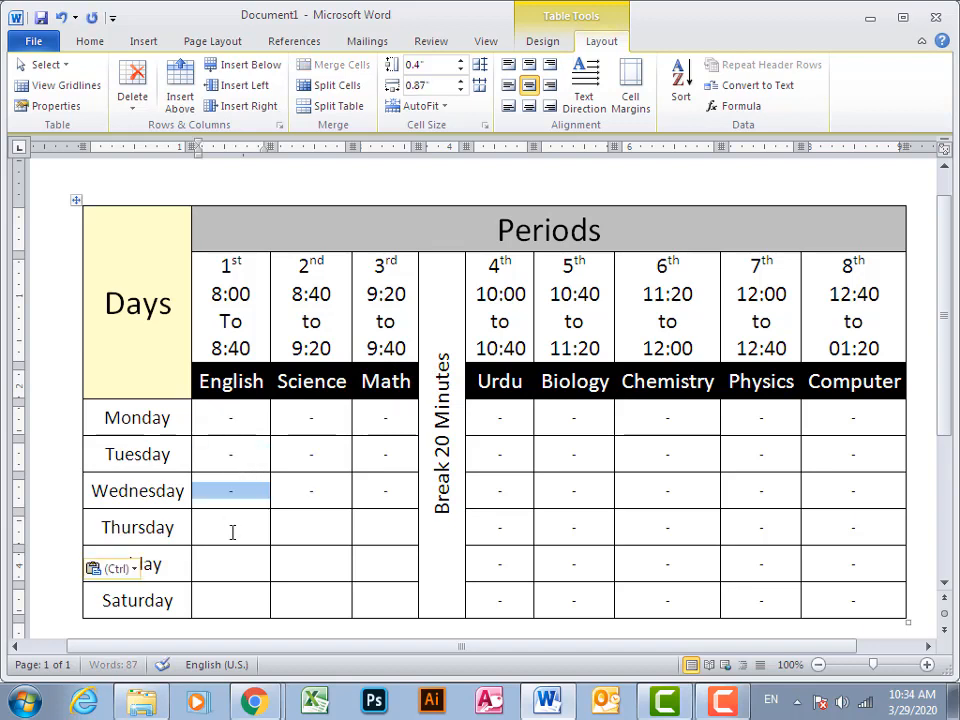
pyautogui.click(229, 529)
pyautogui.hotkey('ctrl', 'v')
pyautogui.click(231, 561)
pyautogui.hotkey('ctrl', 'v')
pyautogui.click(232, 597)
pyautogui.hotkey('ctrl', 'v')
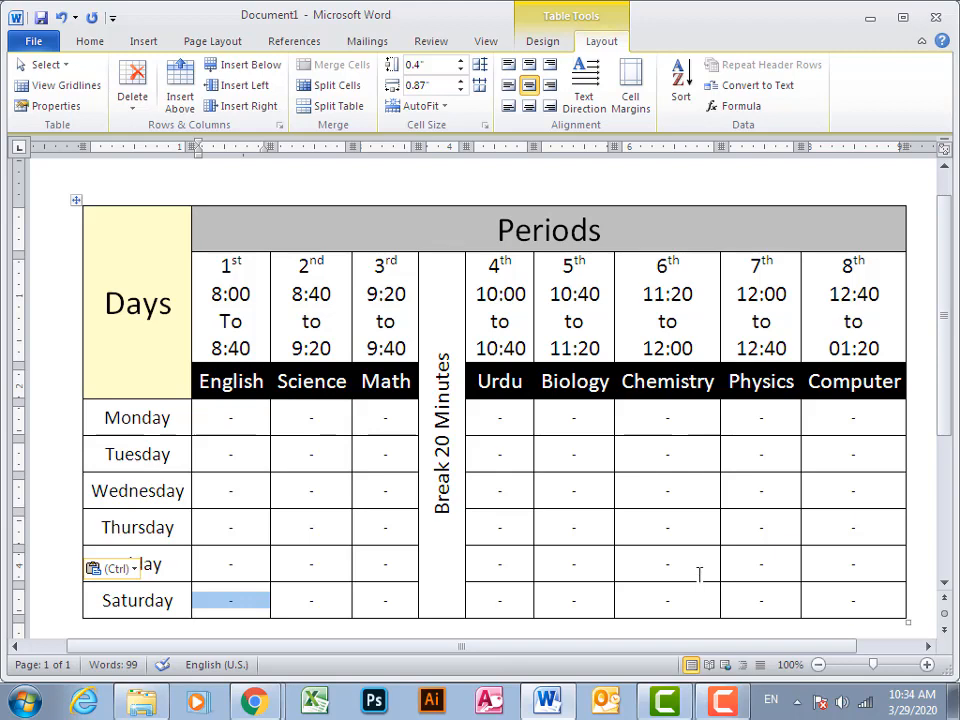
pyautogui.moveTo(952, 398); pyautogui.dragTo(950, 400)
pyautogui.moveTo(832, 648); pyautogui.dragTo(792, 646)
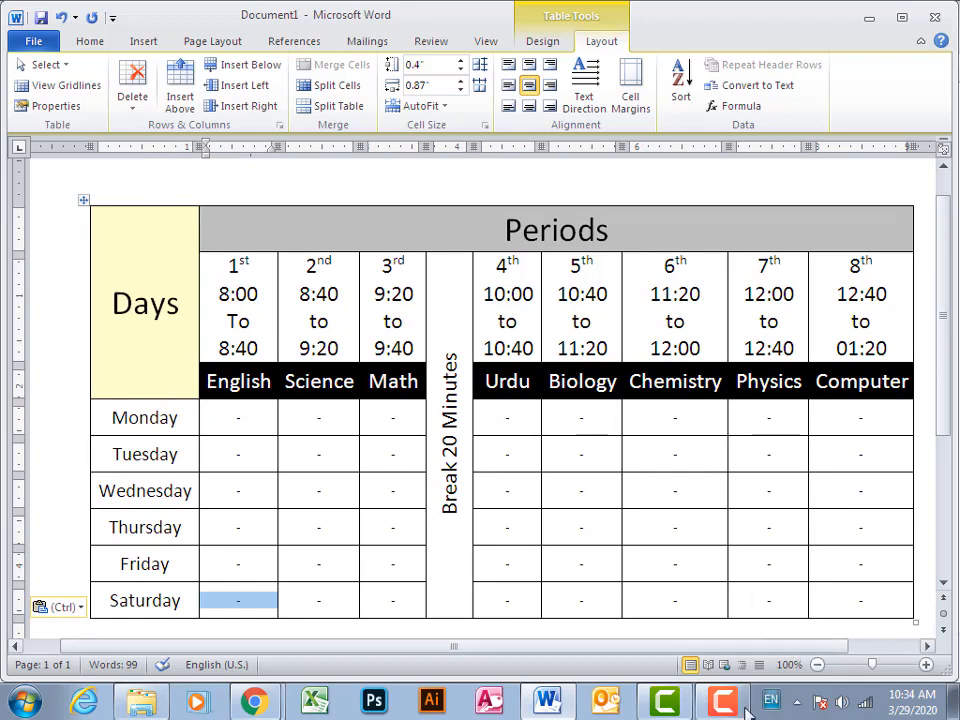